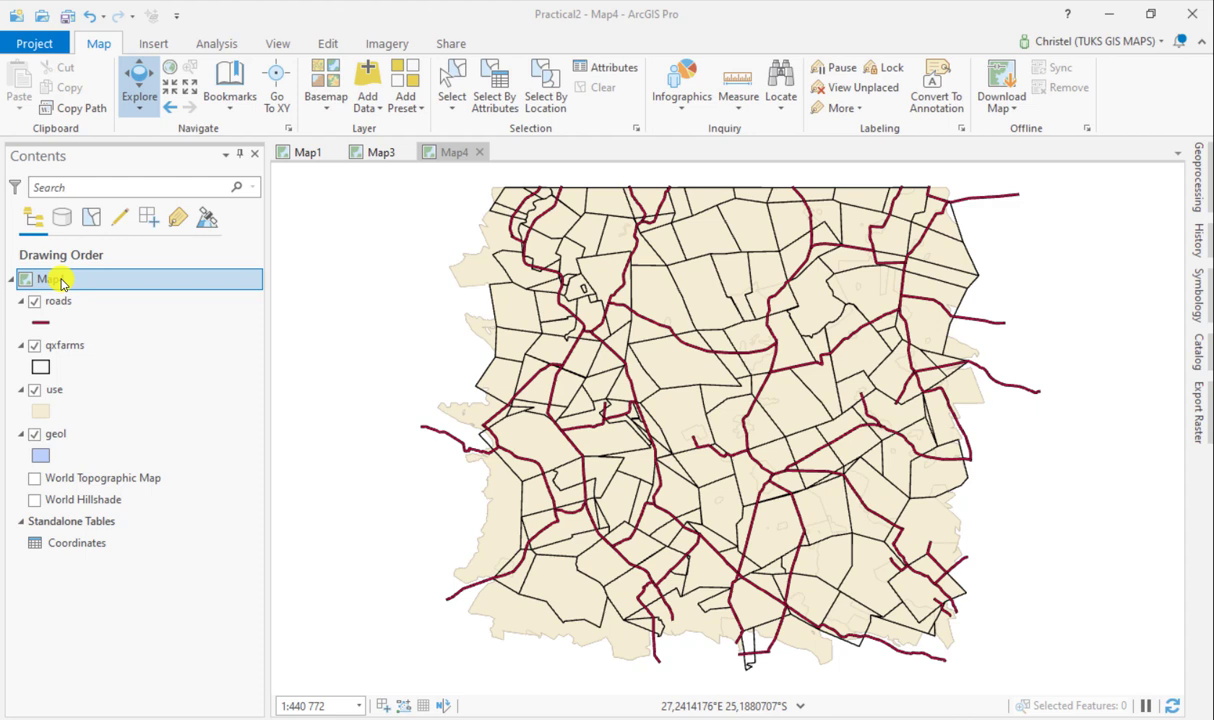
# - In Map4's properties, see which layers use Transverse Mercator, WGS 1984, unknown, HolidayResort and Web Mercator
pyautogui.doubleClick(60, 282)
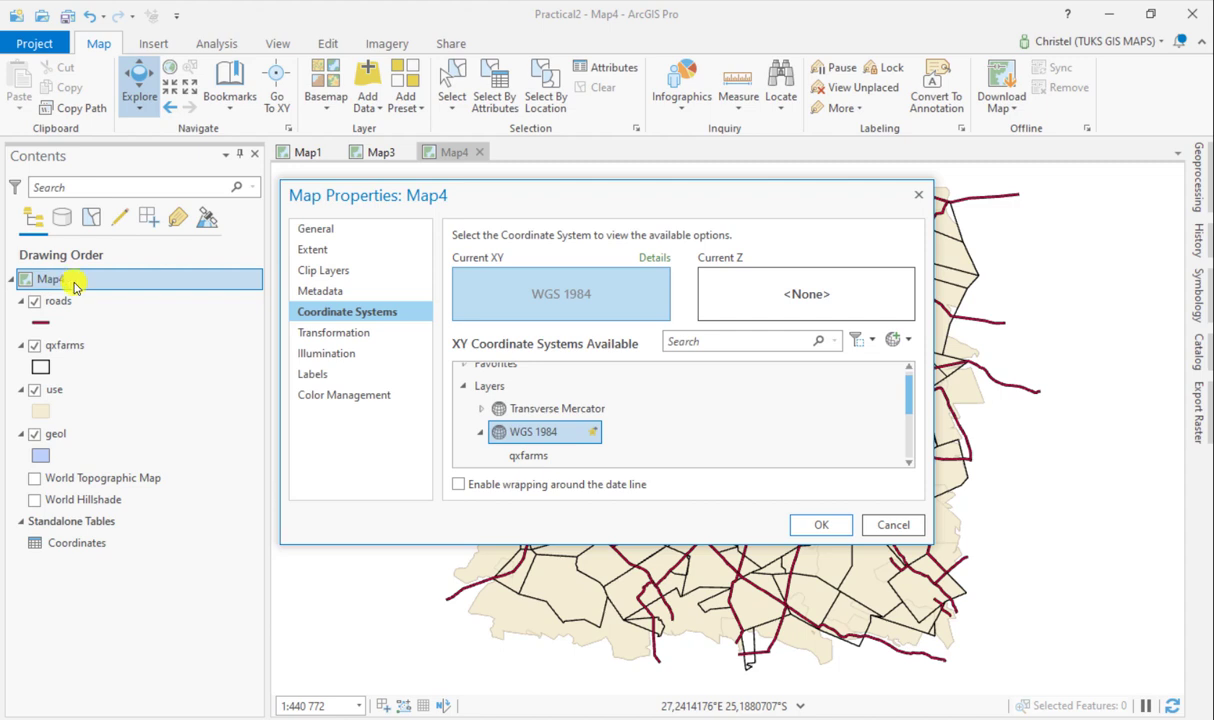
pyautogui.click(481, 432)
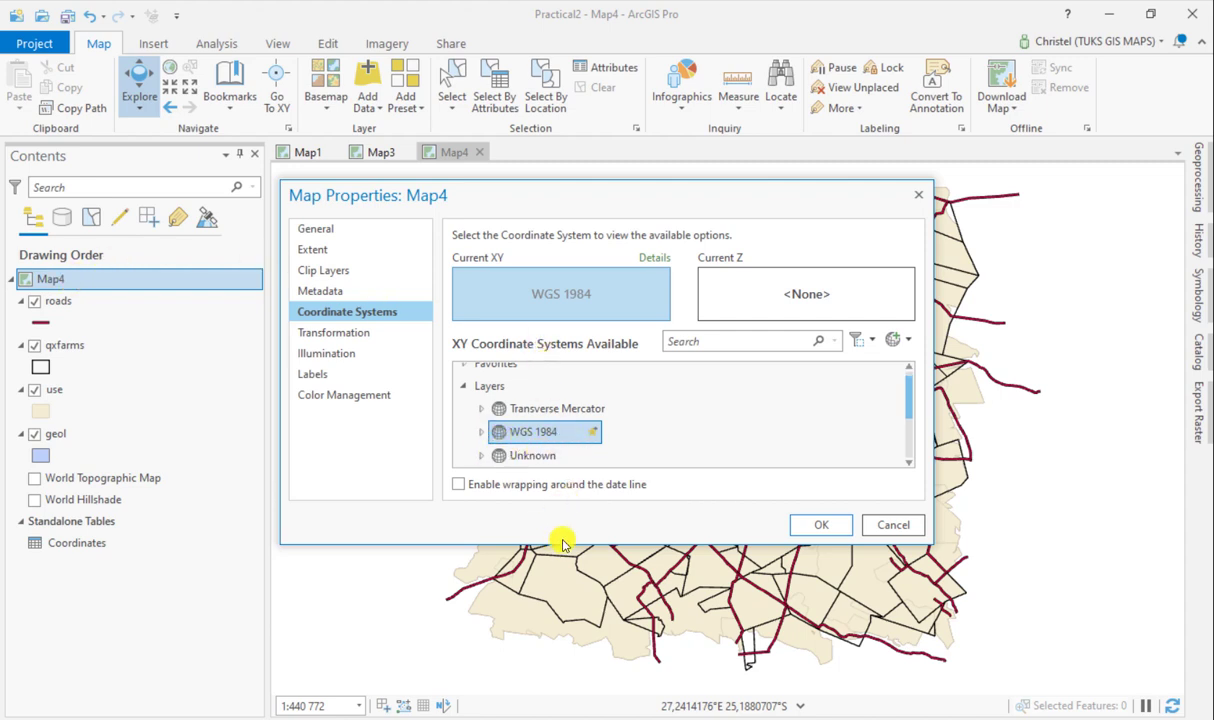
pyautogui.moveTo(564, 545); pyautogui.dragTo(578, 715)
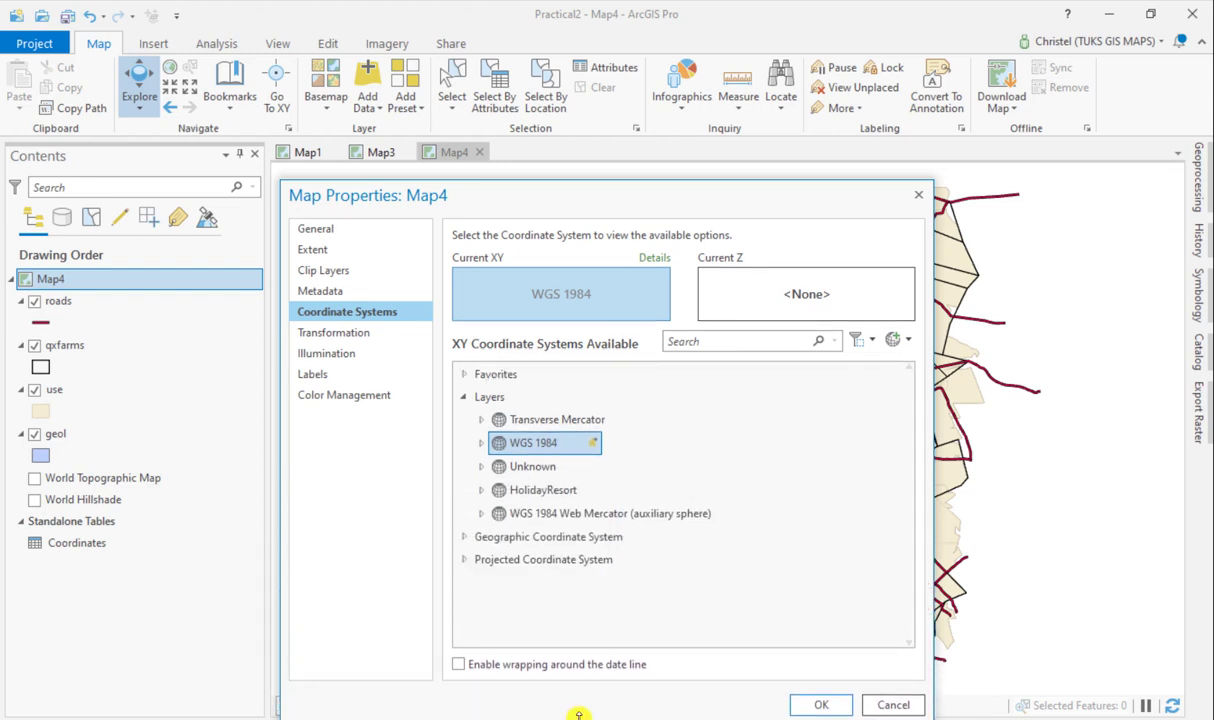
pyautogui.click(550, 419)
pyautogui.click(481, 420)
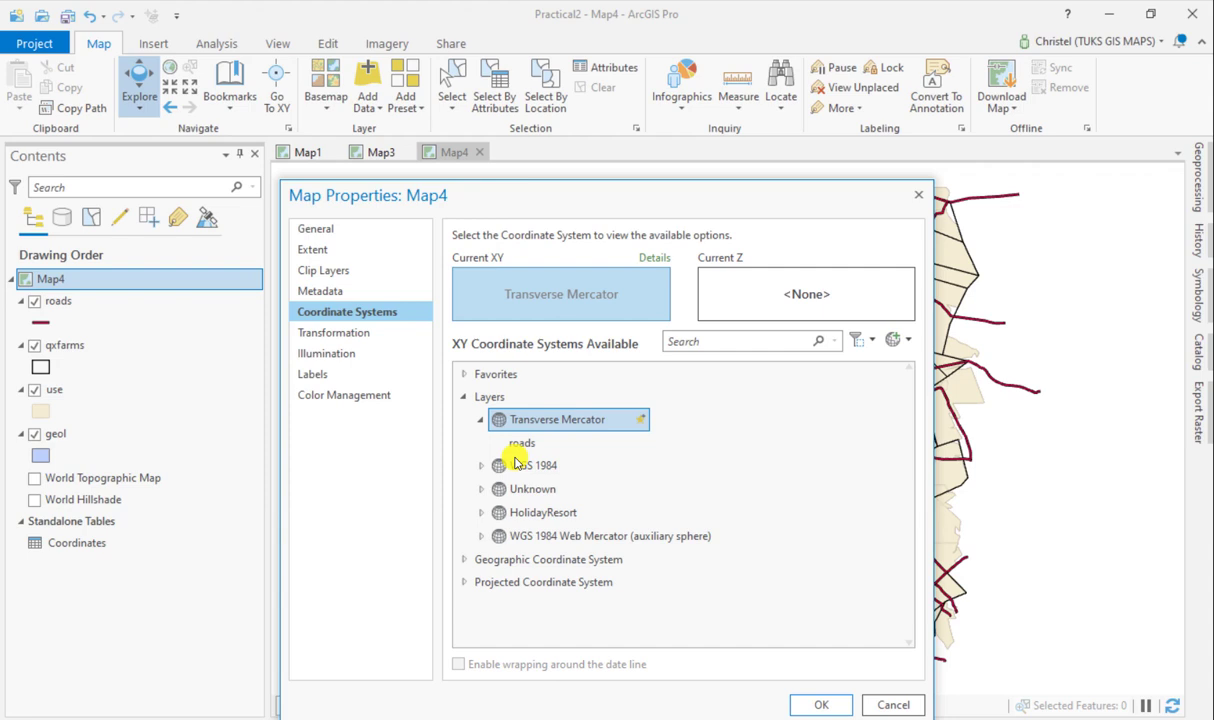
pyautogui.click(481, 465)
pyautogui.click(522, 466)
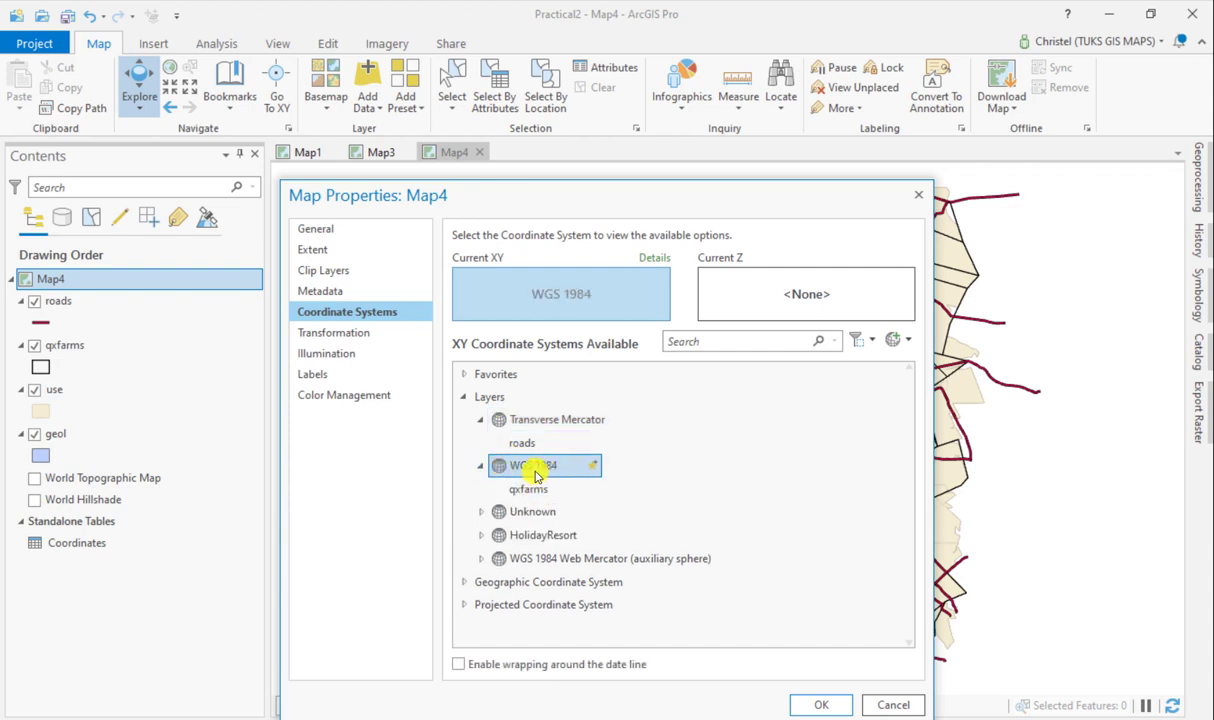
pyautogui.click(497, 511)
pyautogui.click(481, 511)
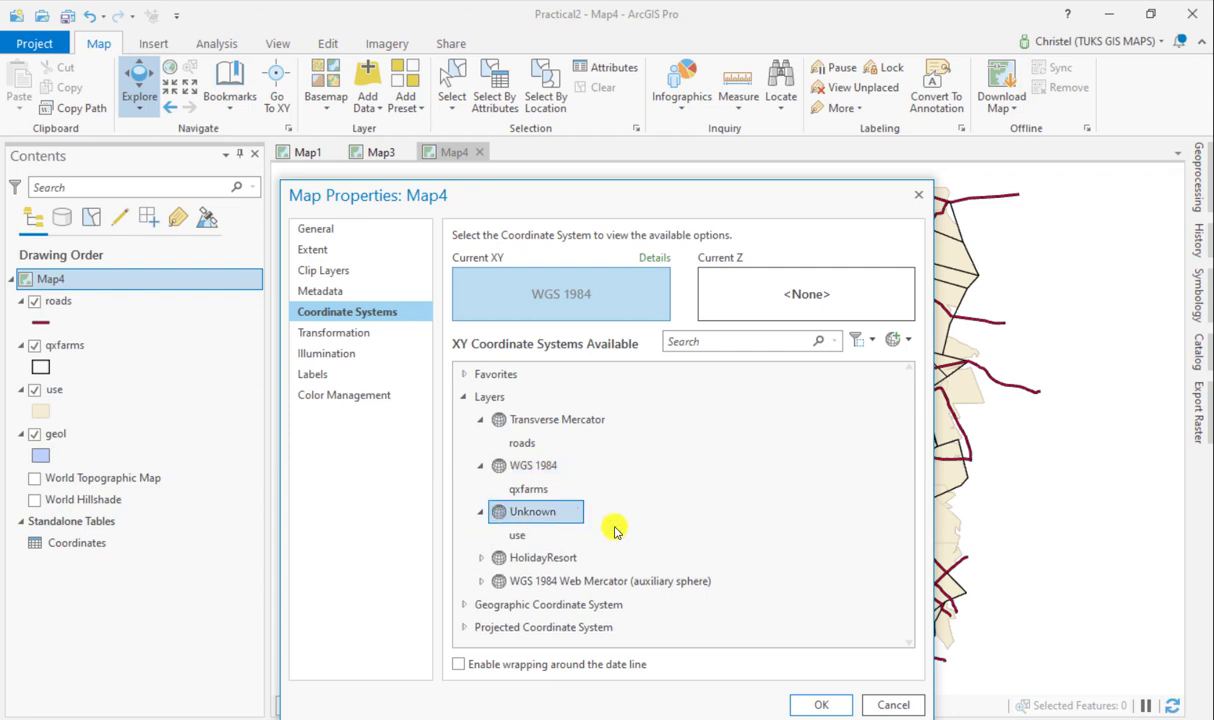
pyautogui.click(517, 535)
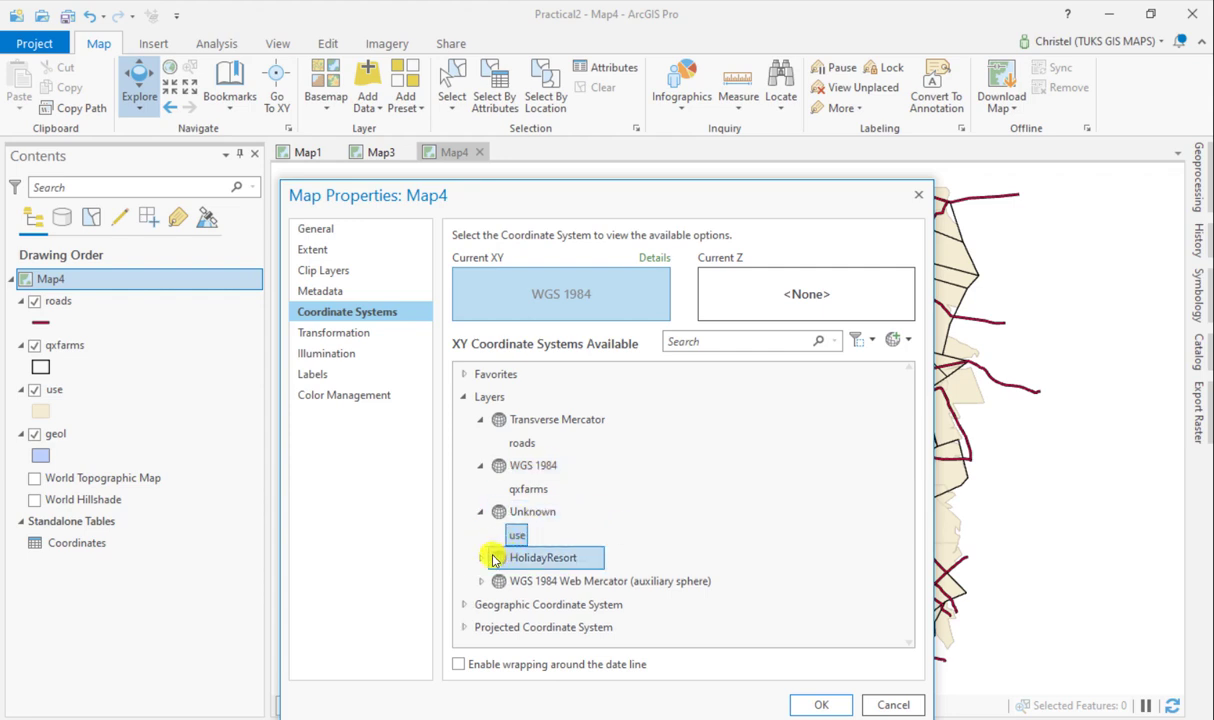
pyautogui.doubleClick(493, 558)
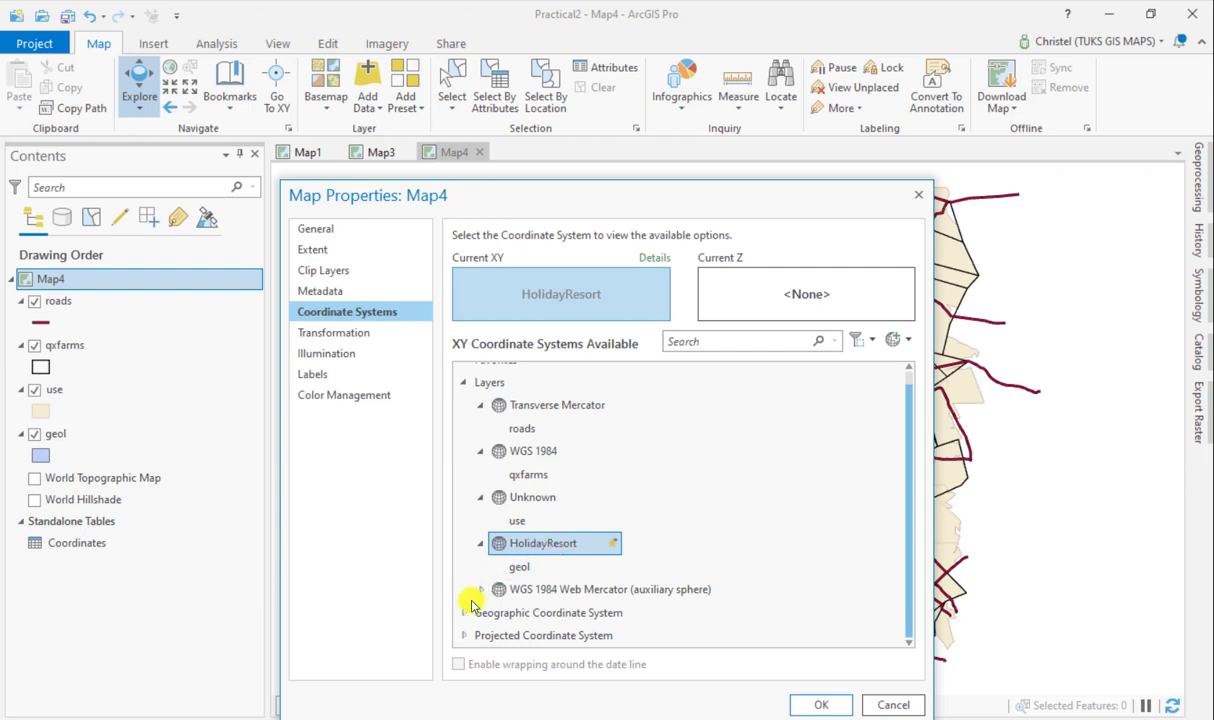
pyautogui.doubleClick(566, 589)
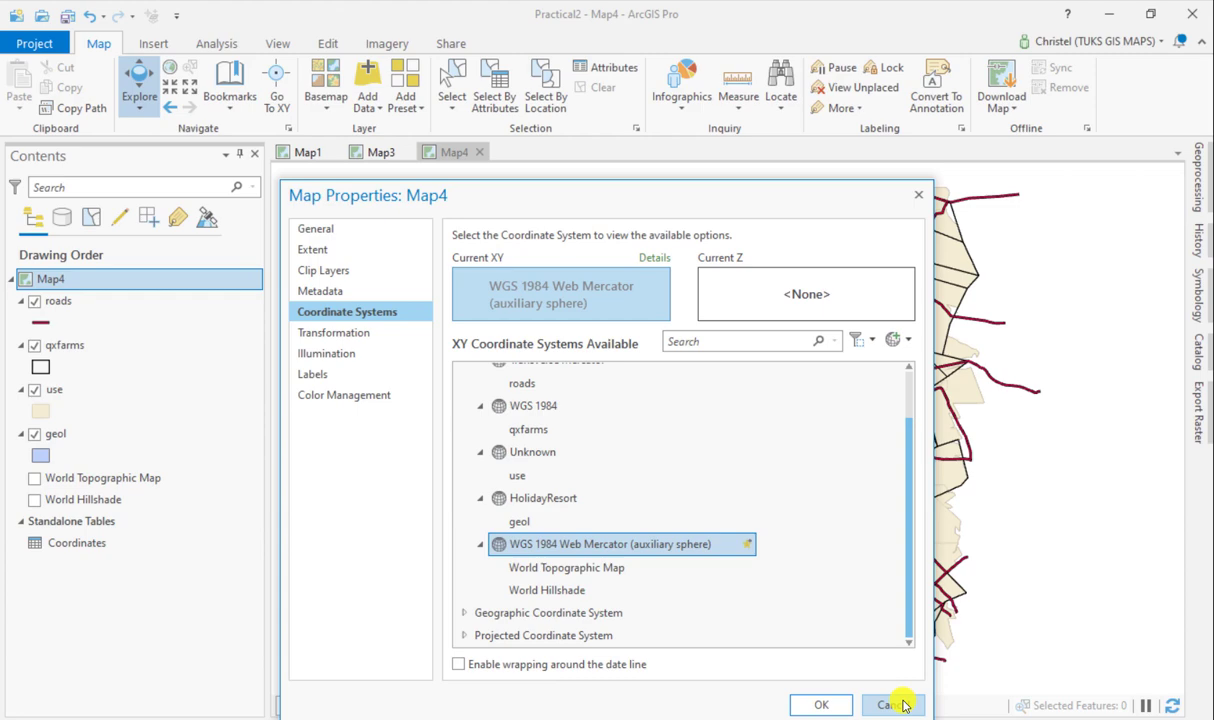
pyautogui.click(900, 705)
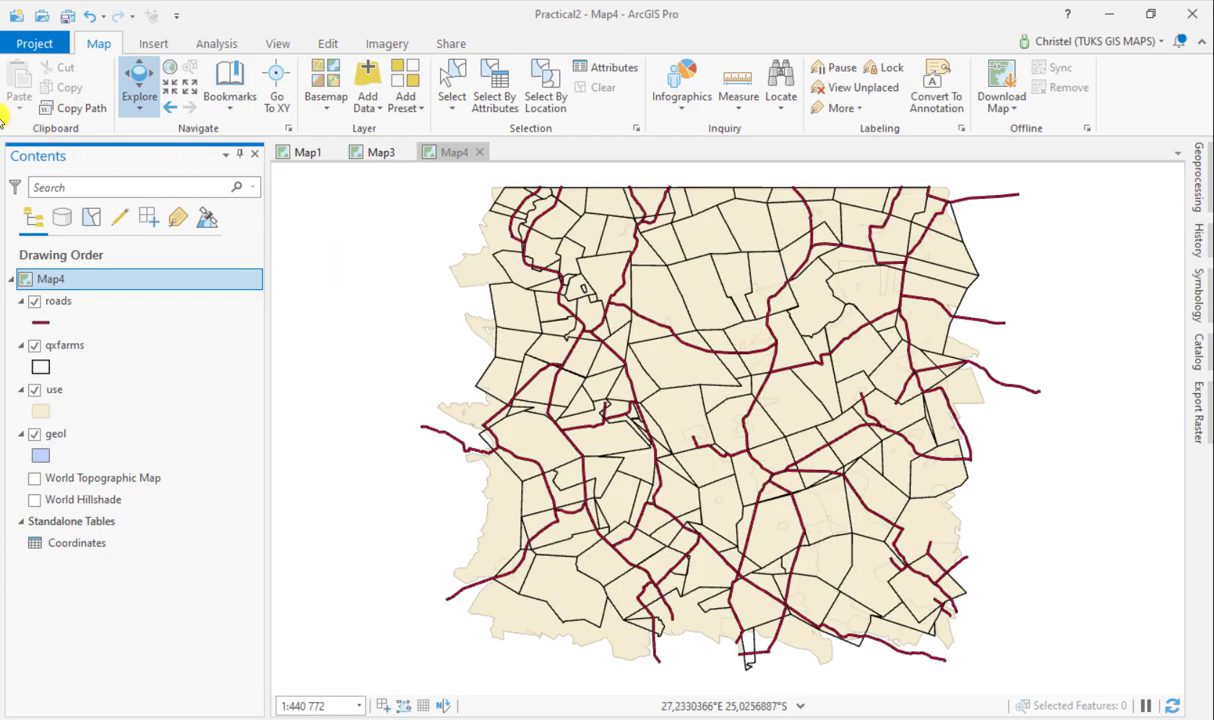
# - Inspect the roads layer's source, spatial reference and extent values in its Layer Properties
pyautogui.rightClick(56, 303)
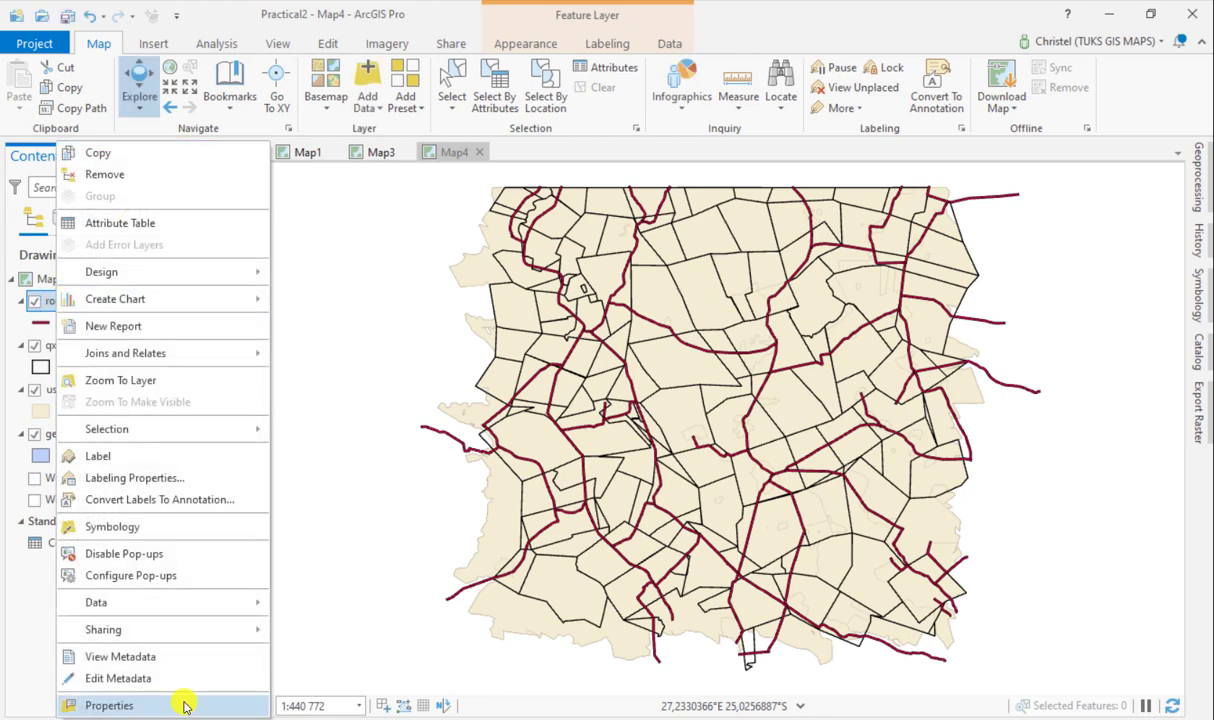
pyautogui.click(184, 704)
pyautogui.click(690, 314)
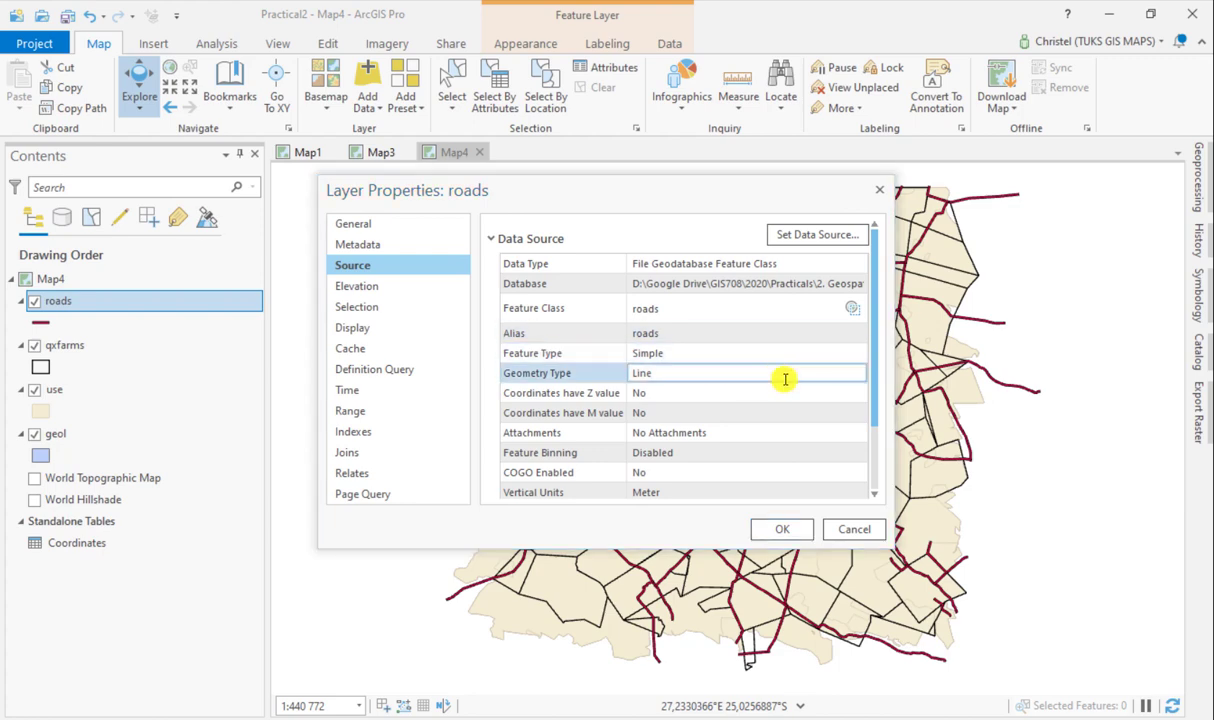
pyautogui.scroll(-2, 762, 361)
pyautogui.click(569, 464)
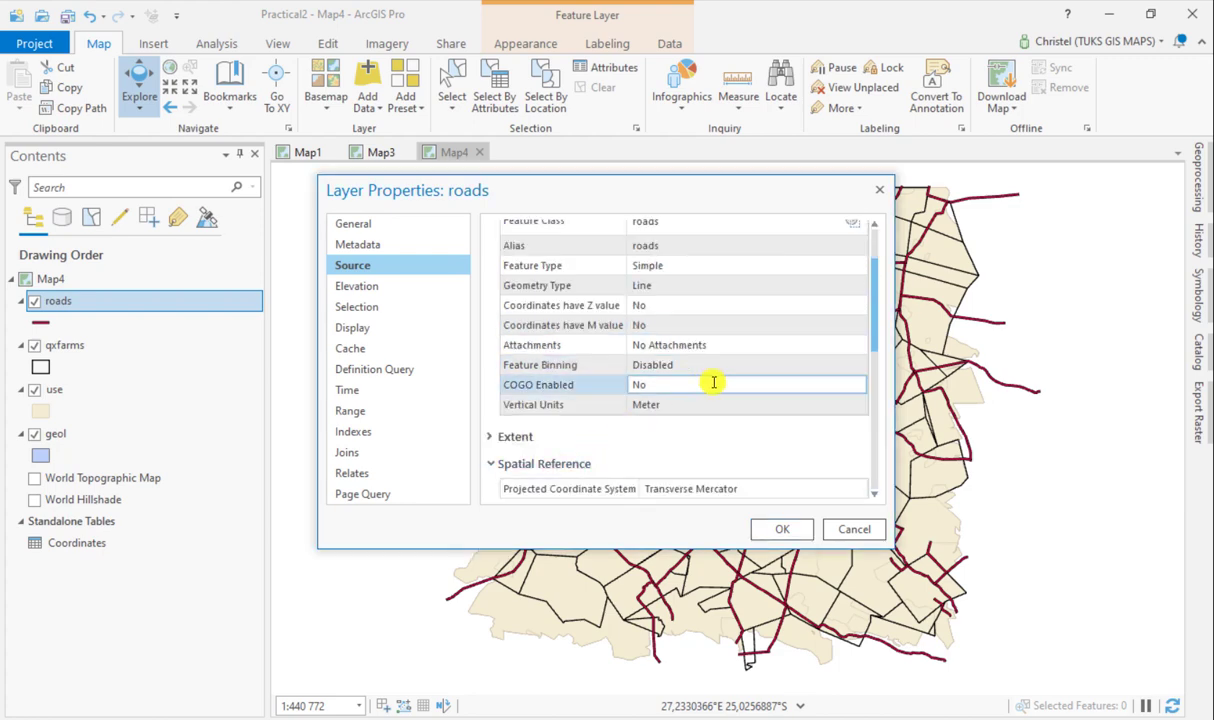
pyautogui.scroll(-5, 714, 380)
pyautogui.scroll(2, 705, 341)
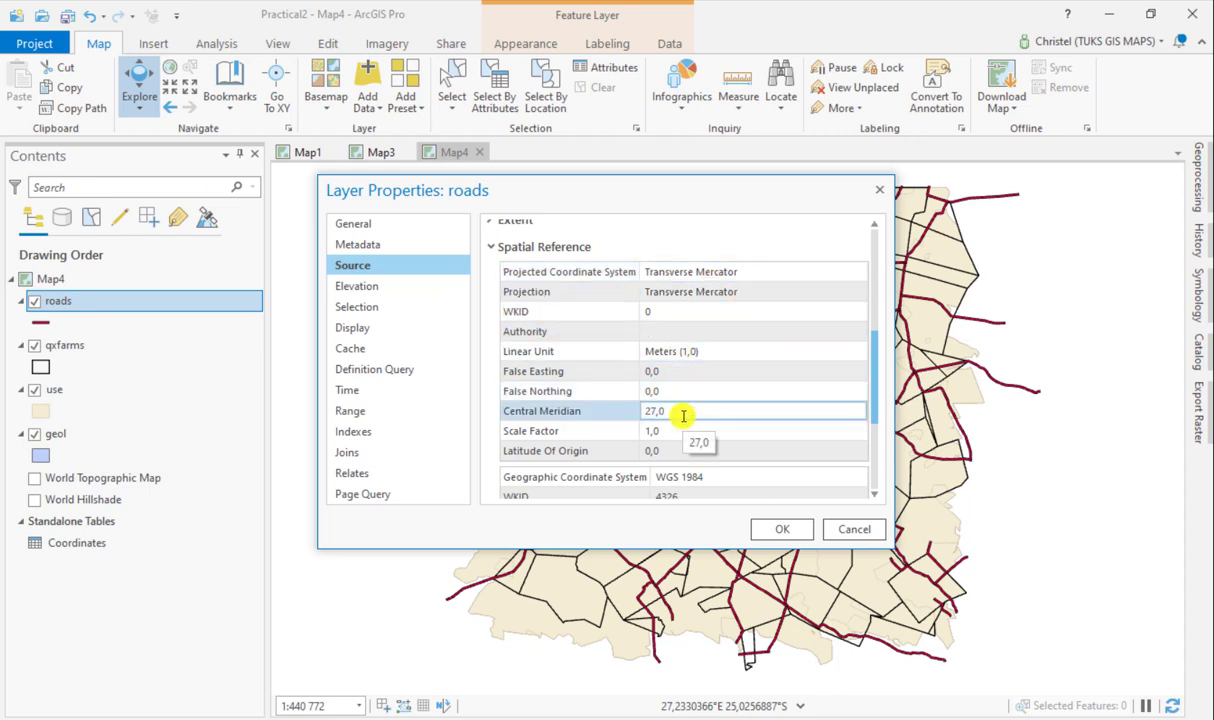
pyautogui.scroll(-2, 683, 415)
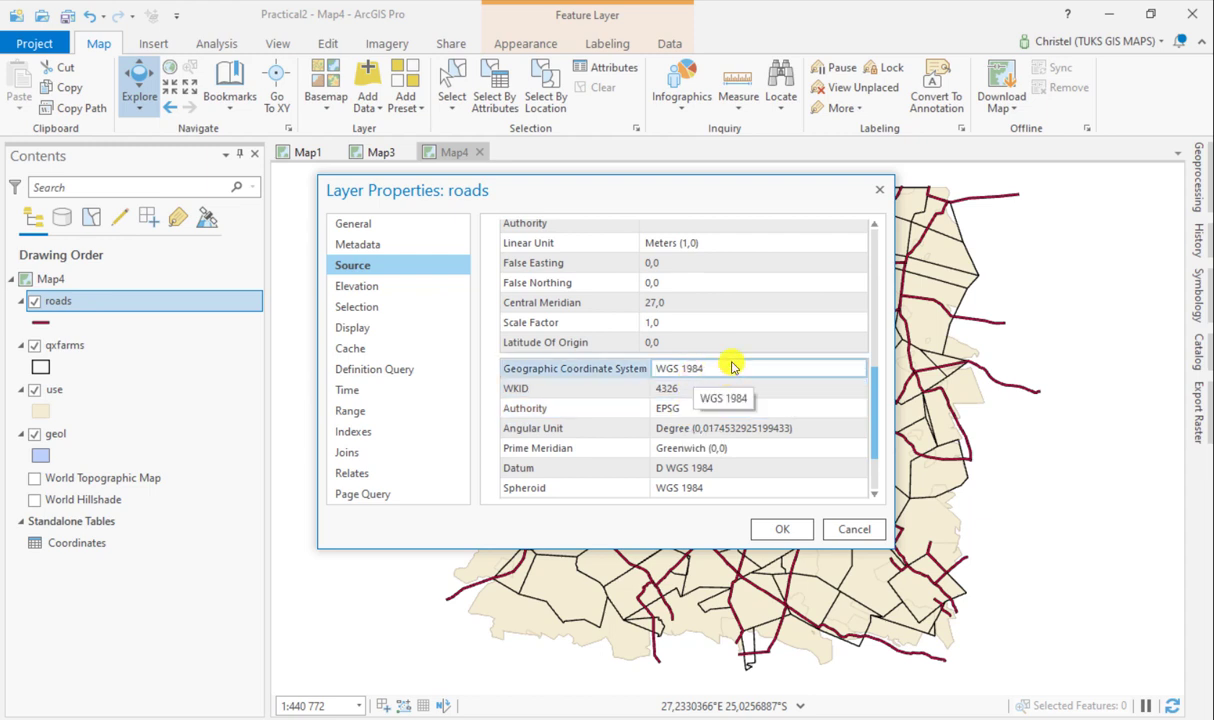
pyautogui.scroll(2, 730, 368)
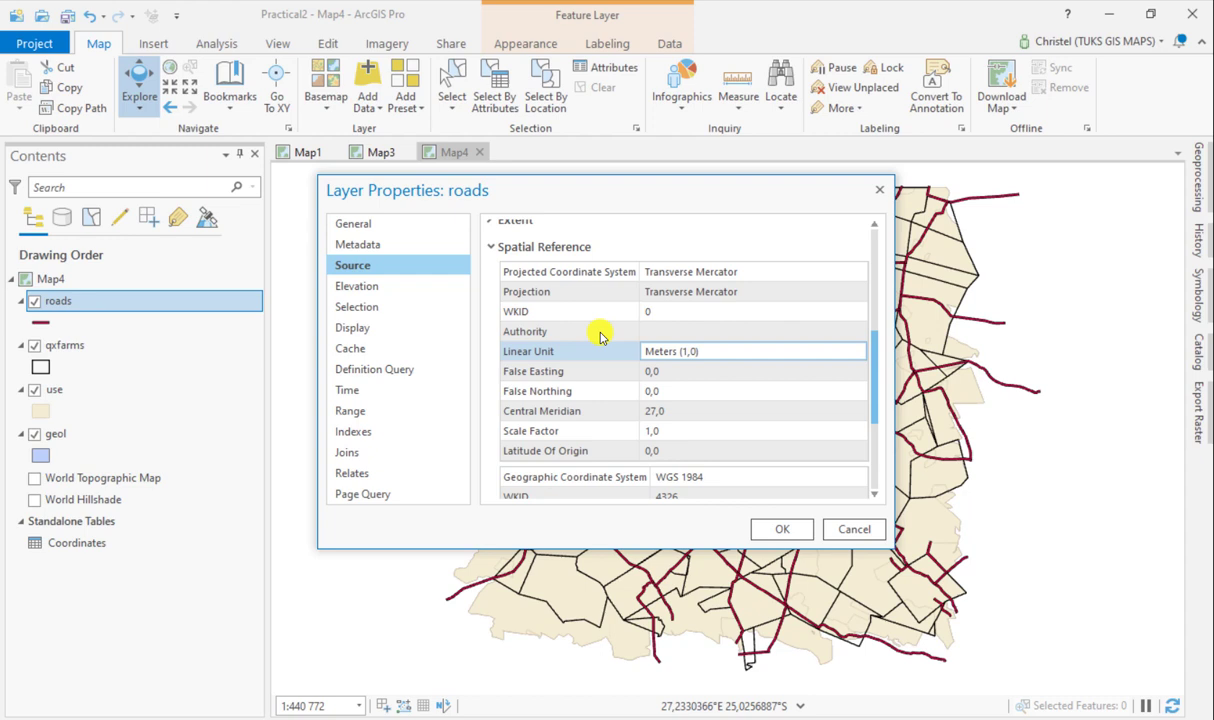
pyautogui.scroll(2, 540, 400)
pyautogui.click(528, 331)
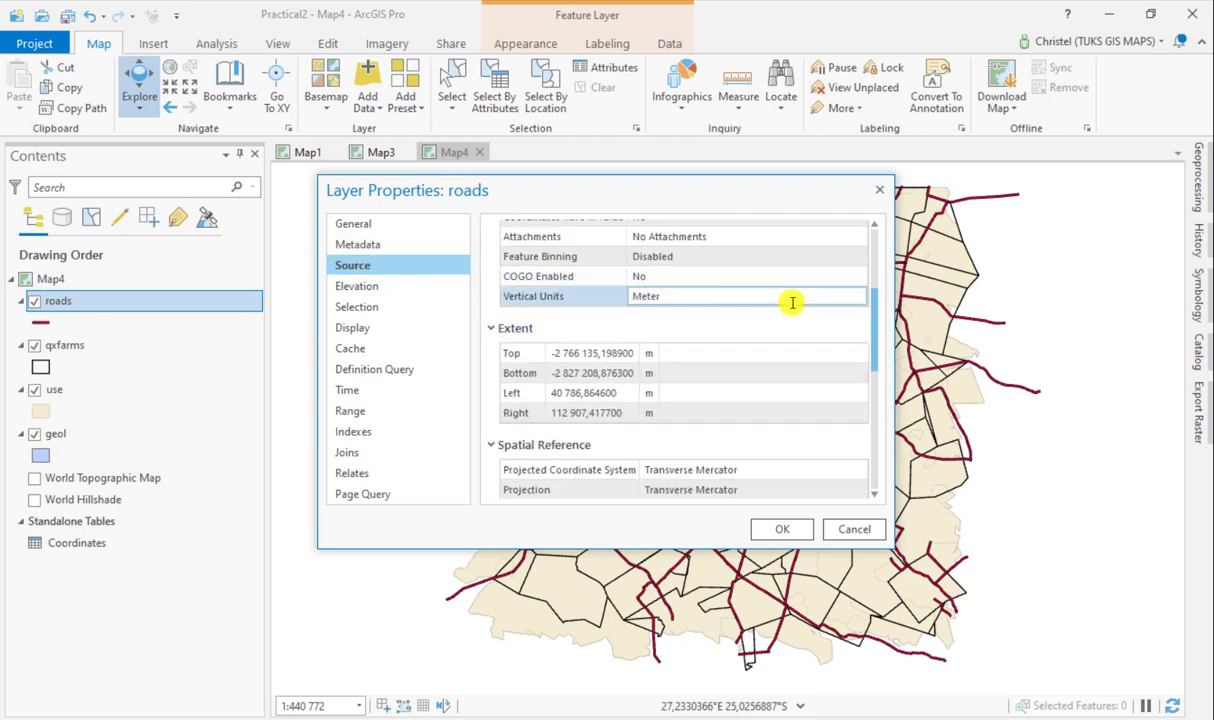
pyautogui.scroll(-1, 780, 316)
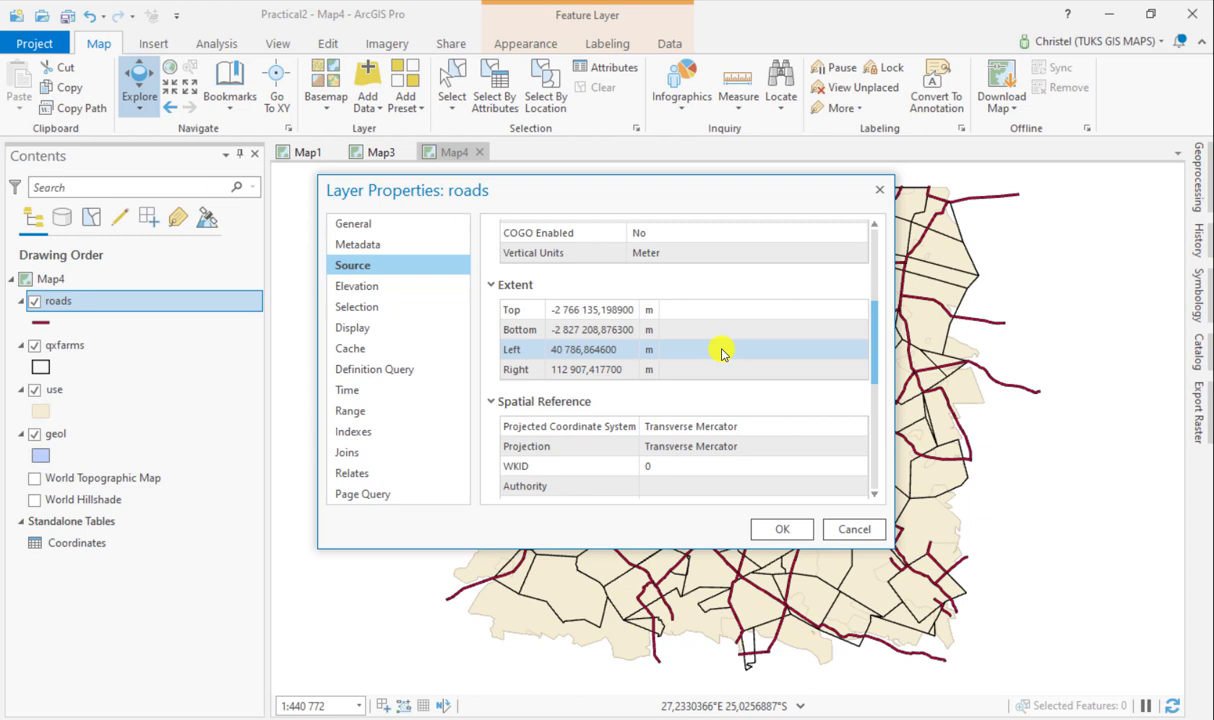
pyautogui.scroll(-4, 710, 370)
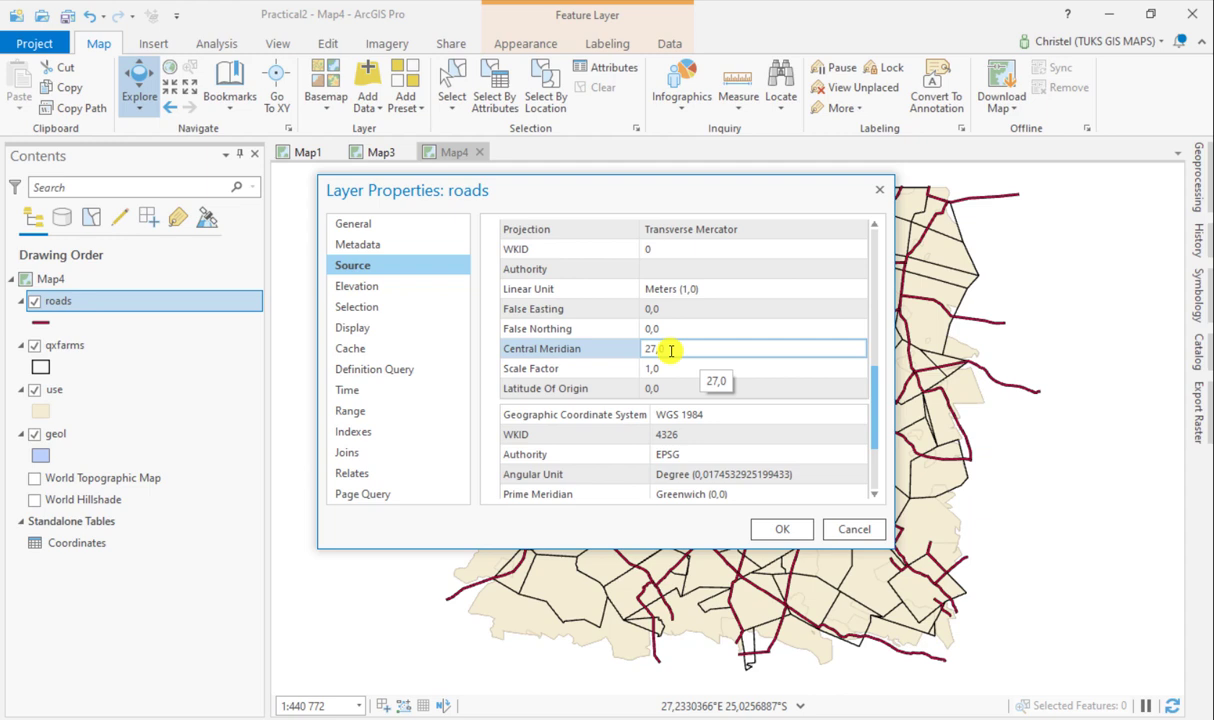
pyautogui.scroll(-2, 740, 392)
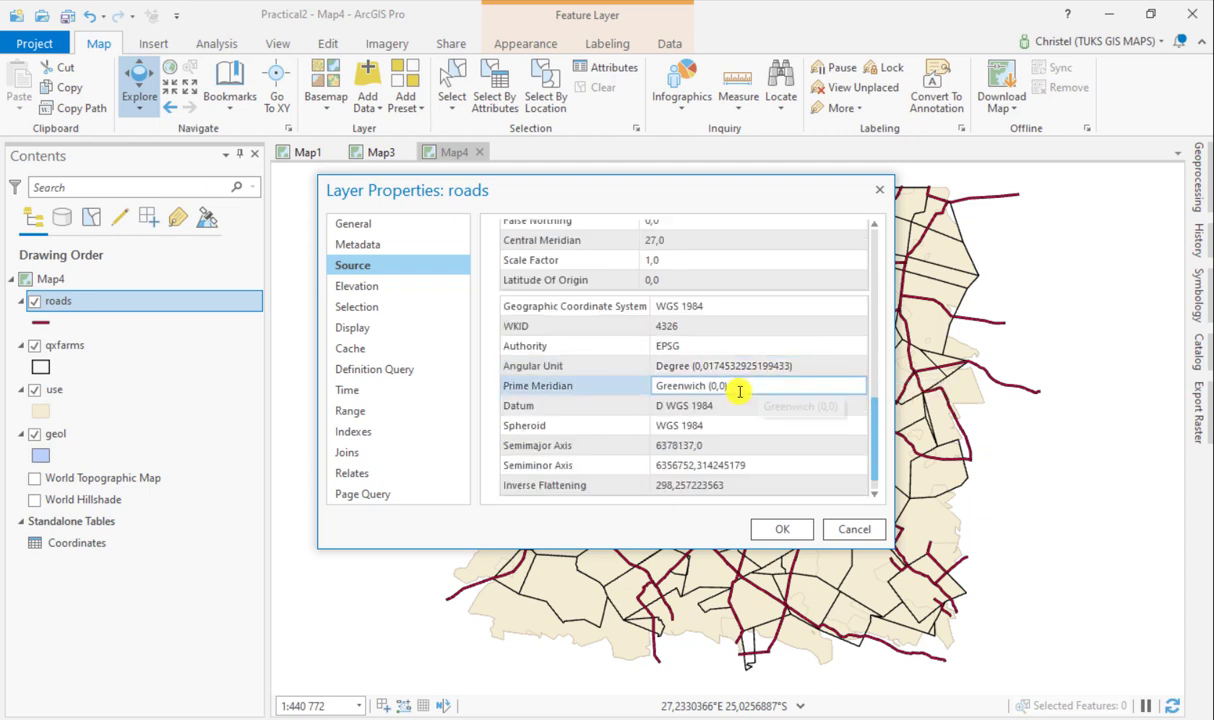
pyautogui.scroll(2, 716, 318)
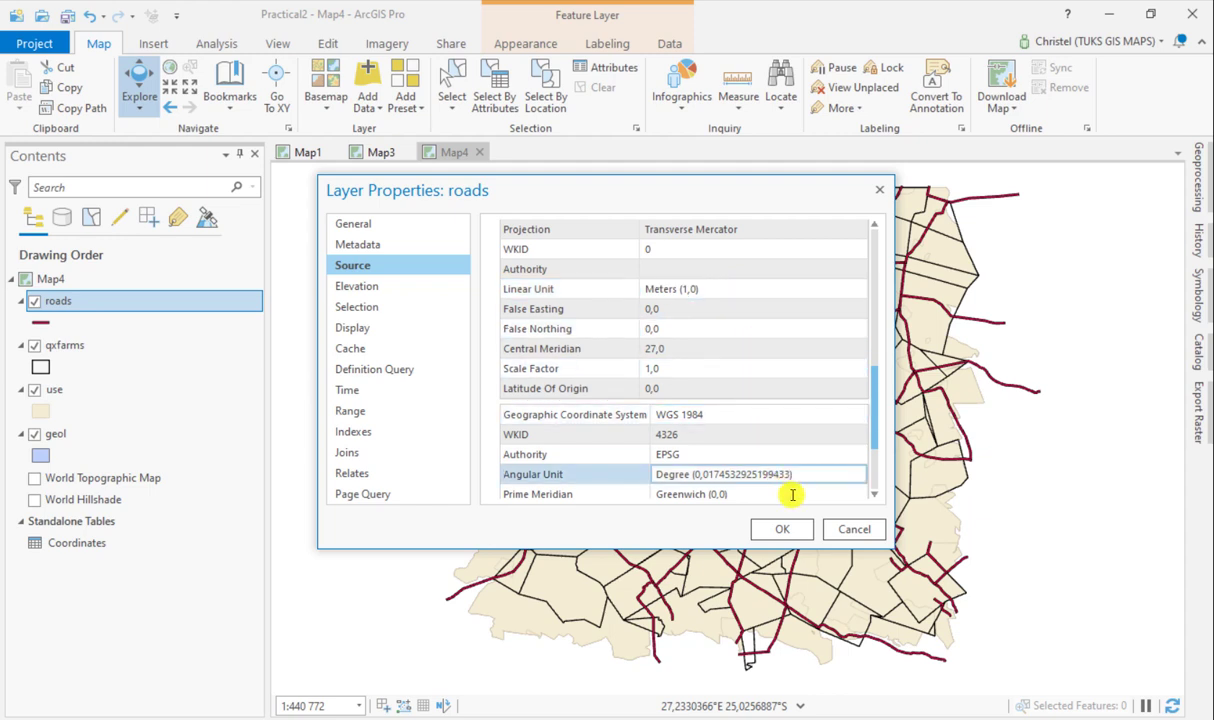
pyautogui.click(843, 529)
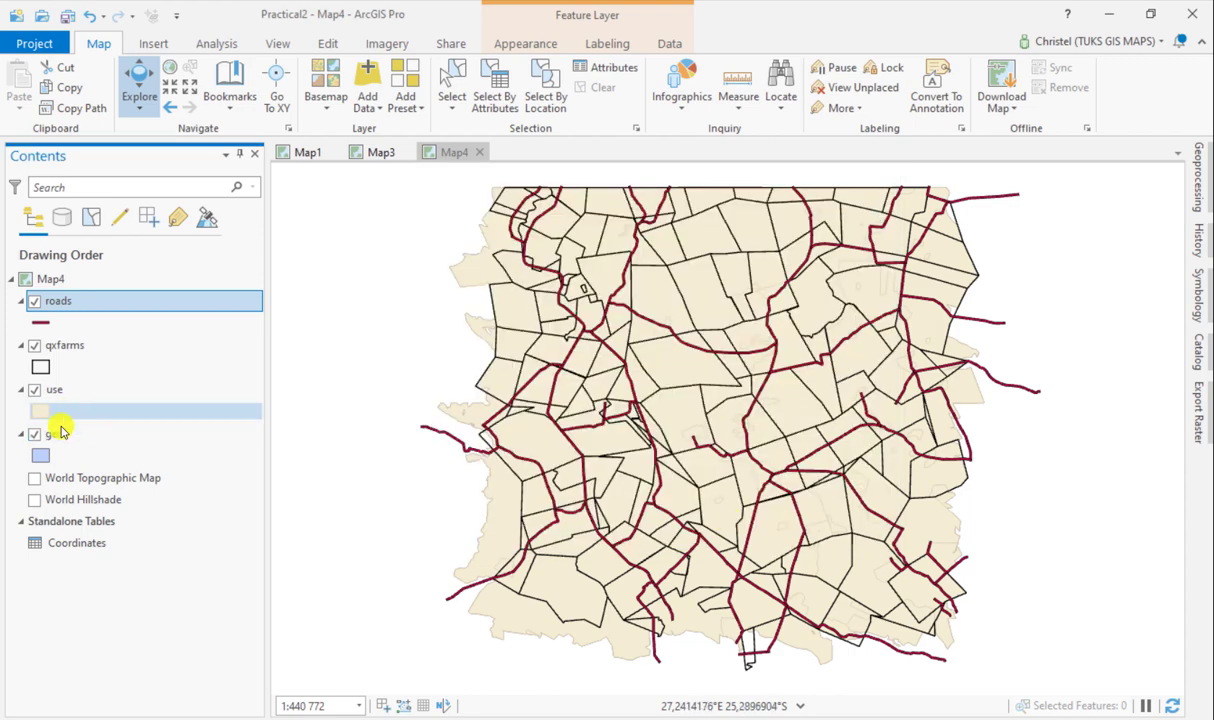
# - Inspect the geol layer's extent and spatial reference details in its Layer Properties
pyautogui.rightClick(56, 432)
pyautogui.click(150, 570)
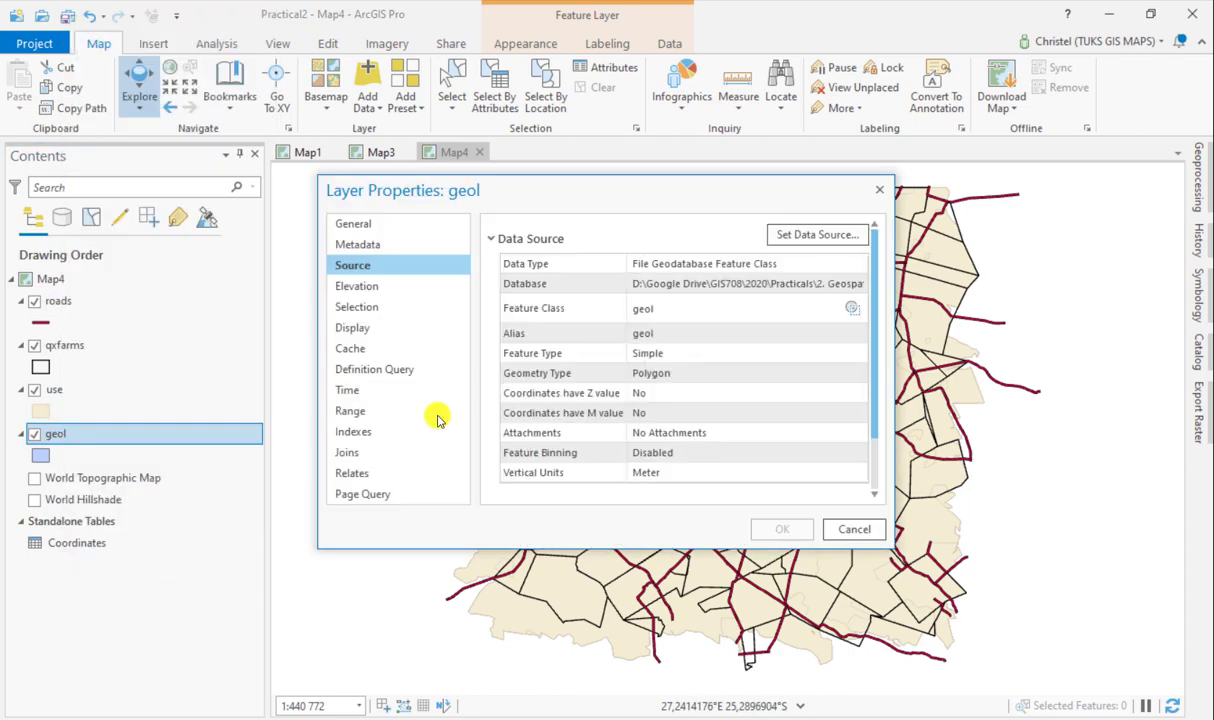
pyautogui.scroll(-2, 700, 345)
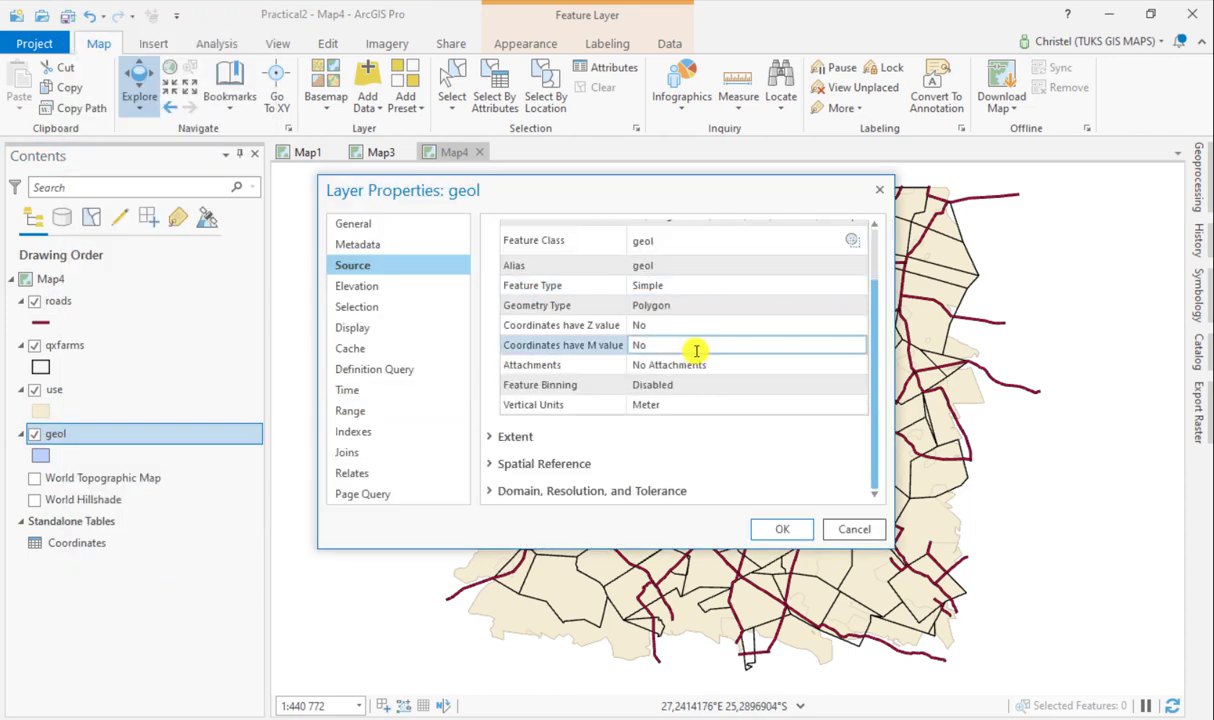
pyautogui.click(530, 438)
pyautogui.scroll(-2, 690, 410)
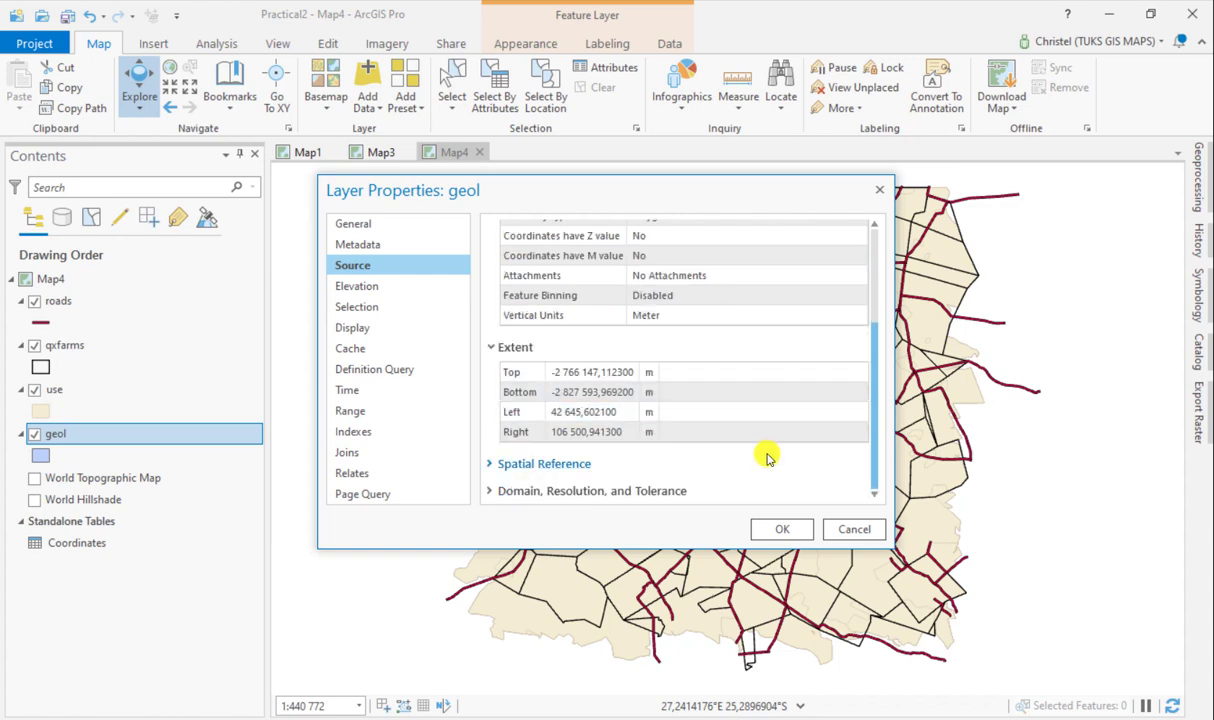
pyautogui.click(620, 463)
pyautogui.scroll(-3, 759, 455)
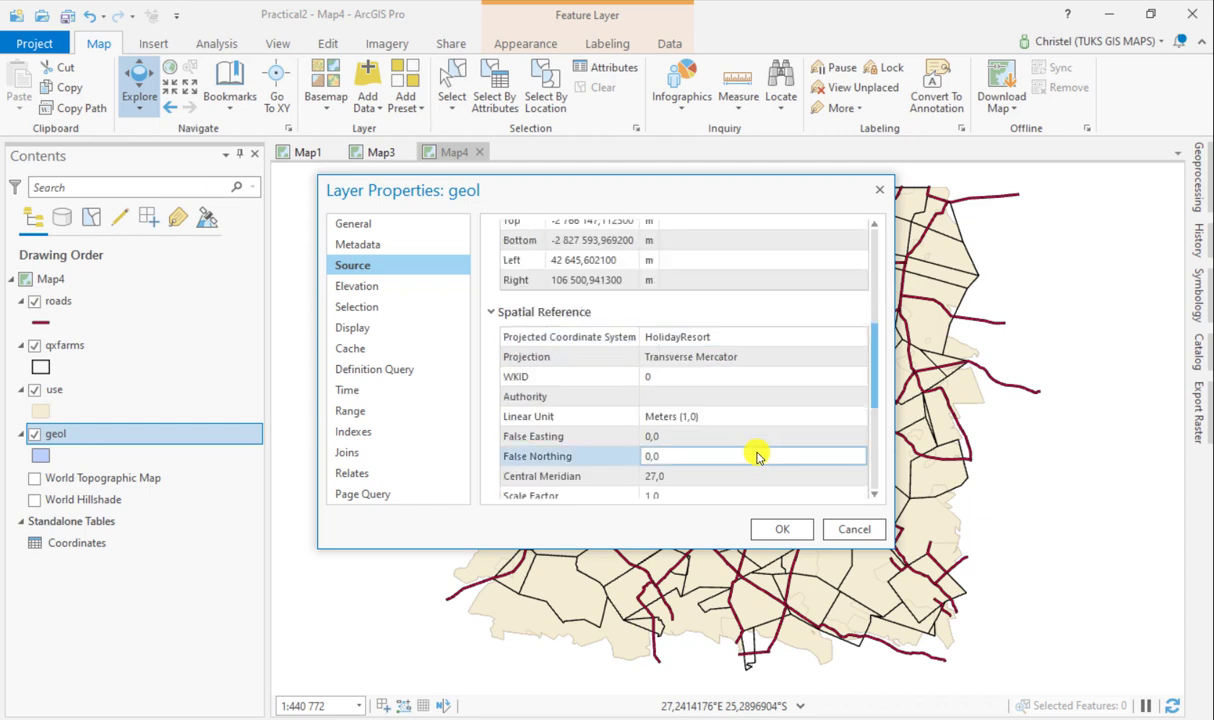
pyautogui.scroll(-4, 800, 360)
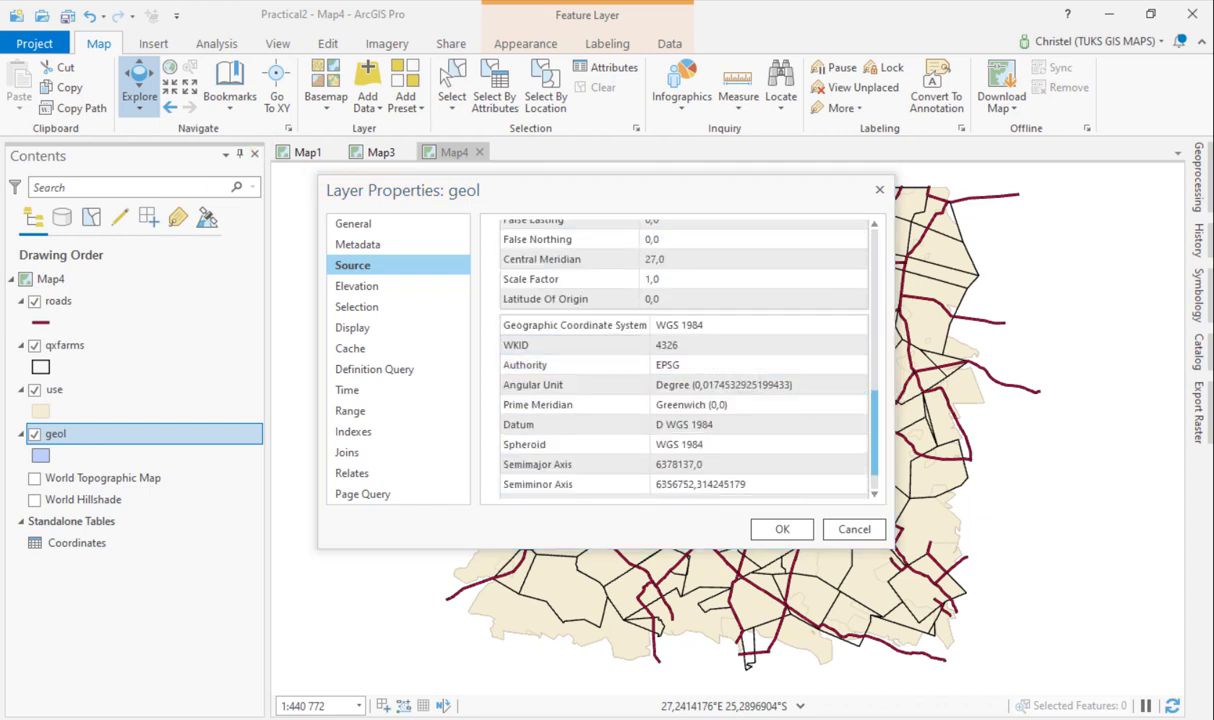
pyautogui.scroll(2, 821, 320)
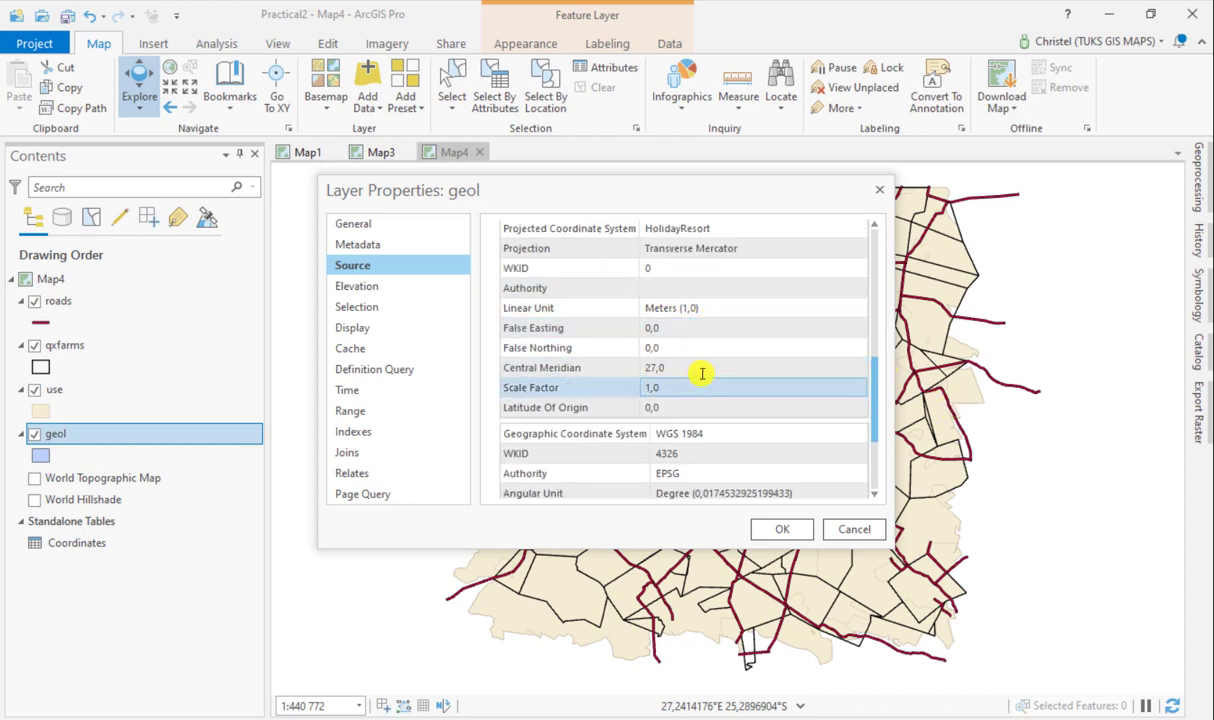
pyautogui.scroll(-2, 808, 428)
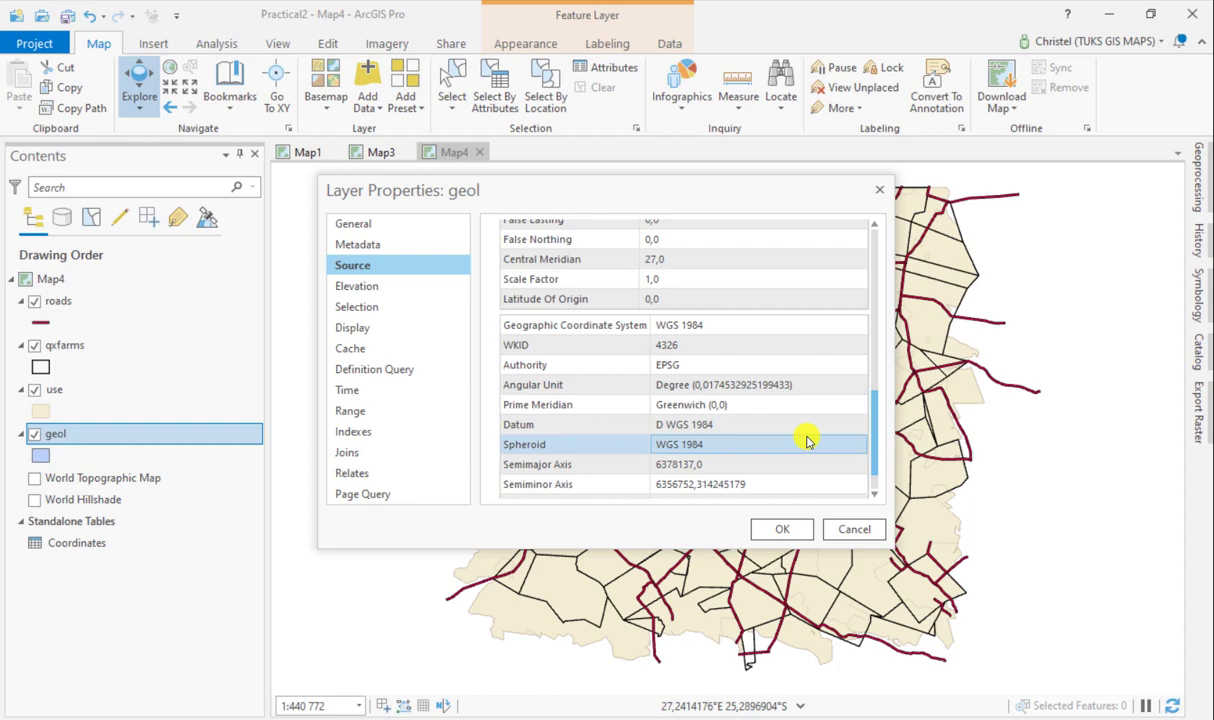
pyautogui.click(855, 531)
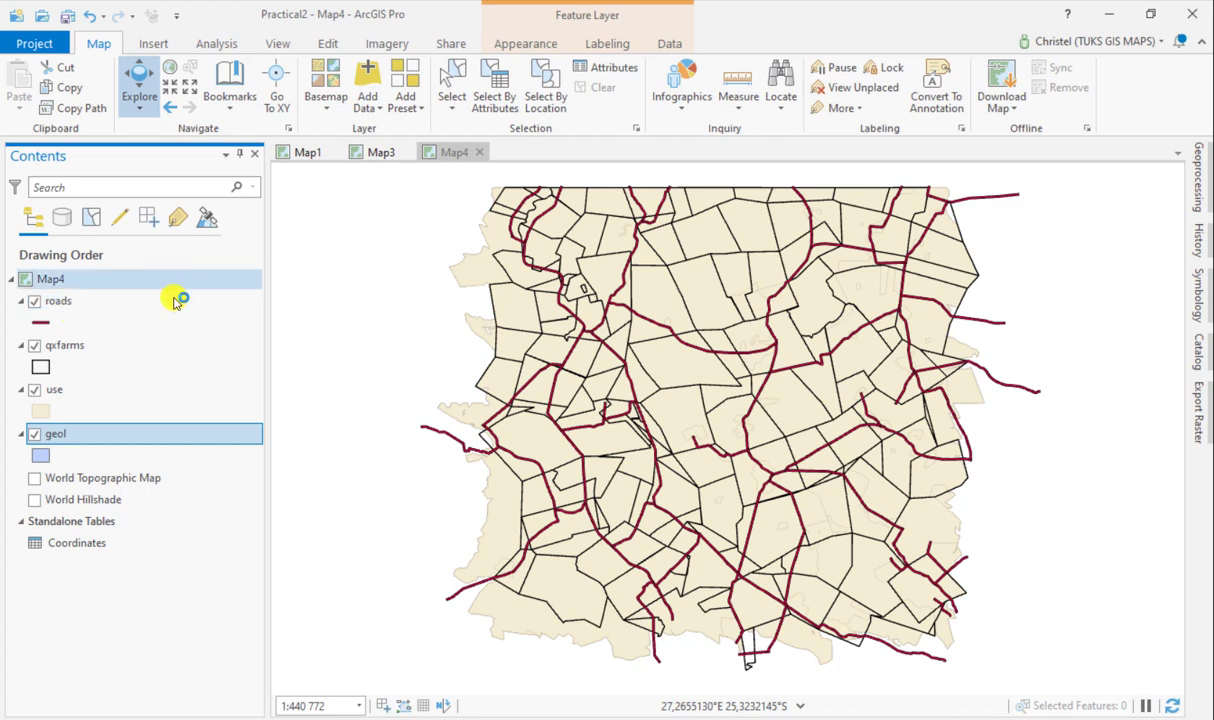
pyautogui.rightClick(90, 345)
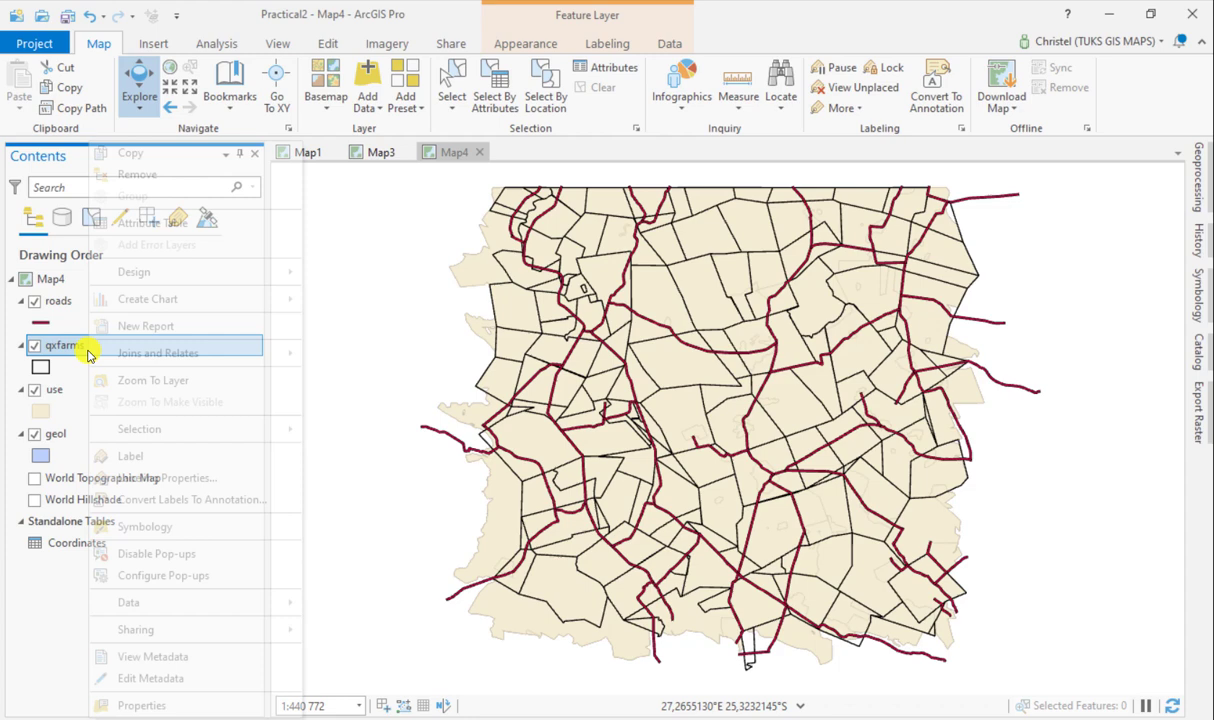
pyautogui.click(228, 702)
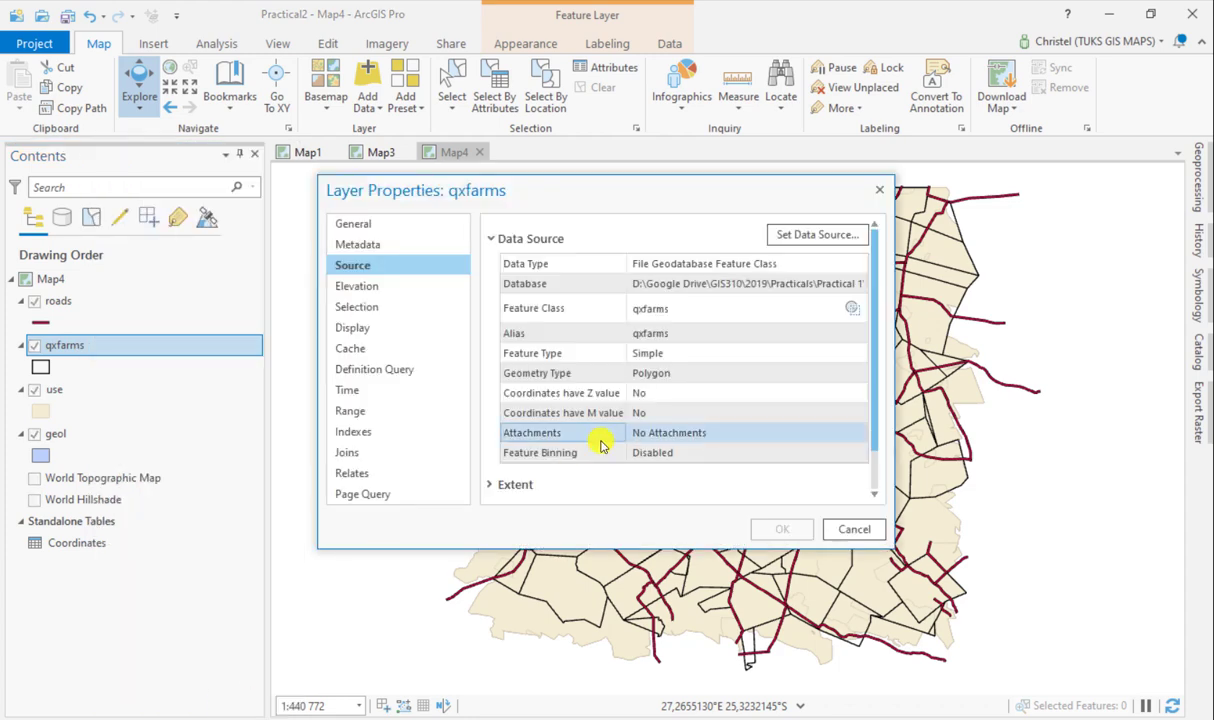
pyautogui.scroll(-2, 690, 385)
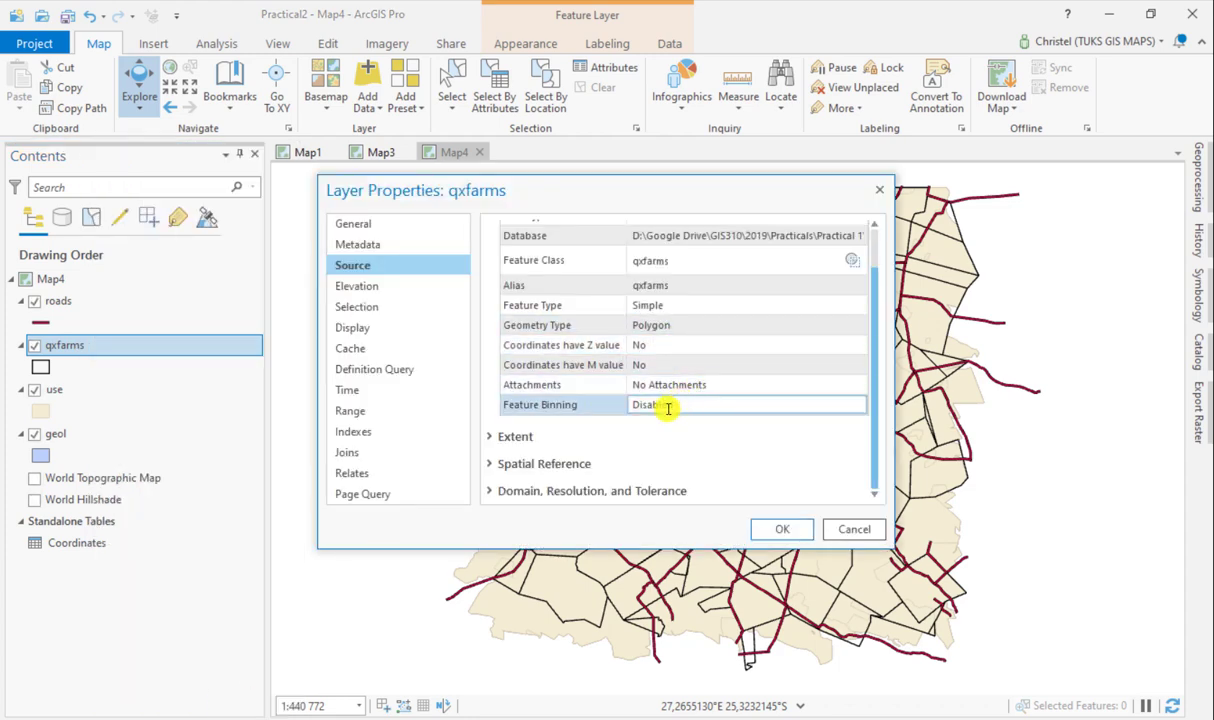
pyautogui.click(505, 430)
pyautogui.scroll(-3, 690, 405)
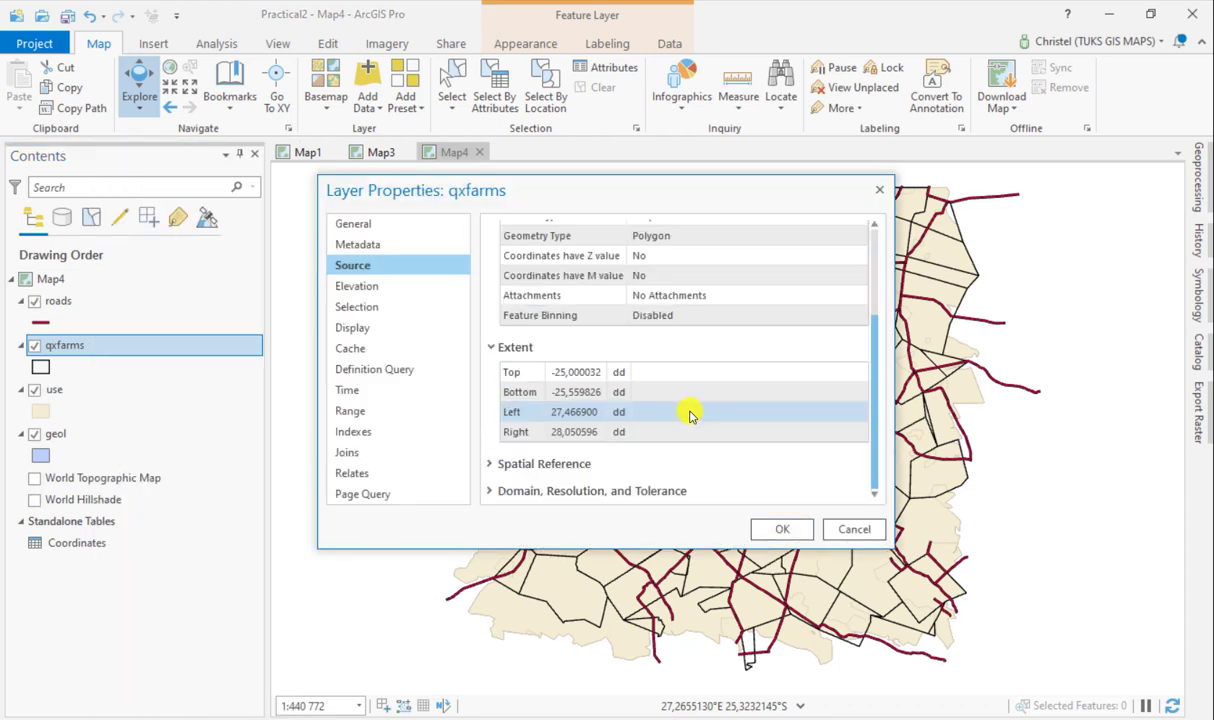
pyautogui.click(544, 464)
pyautogui.scroll(-3, 732, 420)
pyautogui.scroll(4, 780, 378)
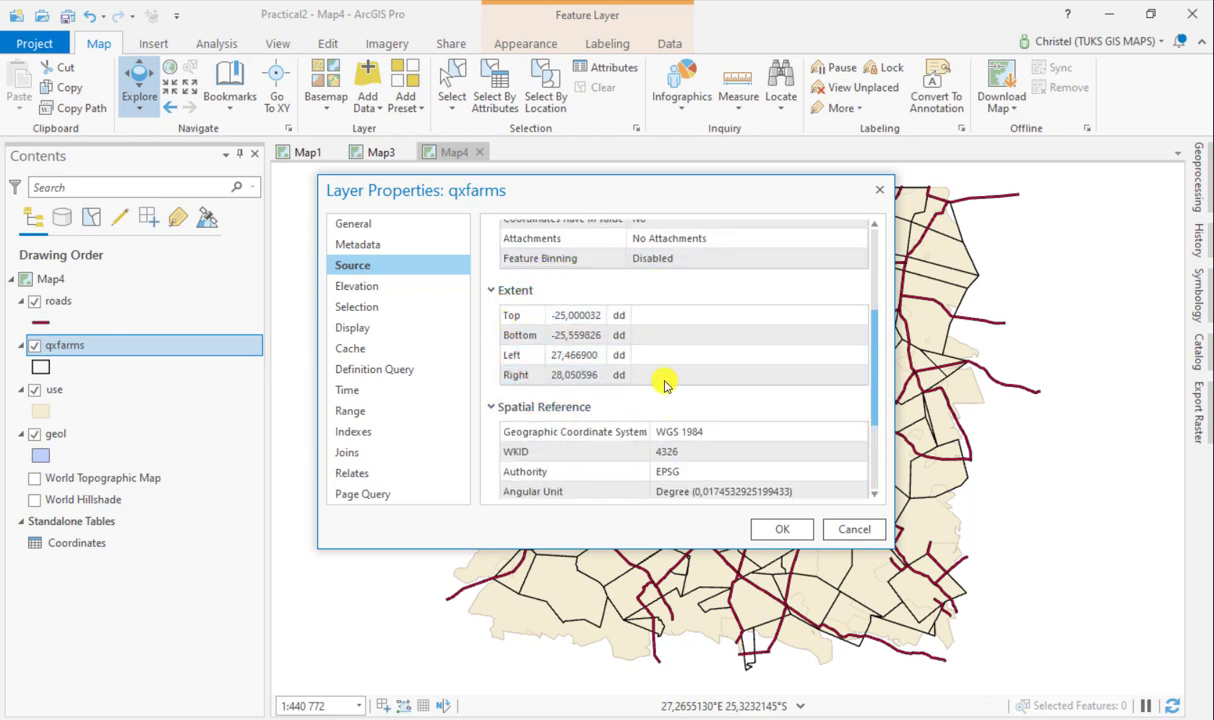
pyautogui.click(640, 356)
pyautogui.click(588, 316)
pyautogui.click(588, 336)
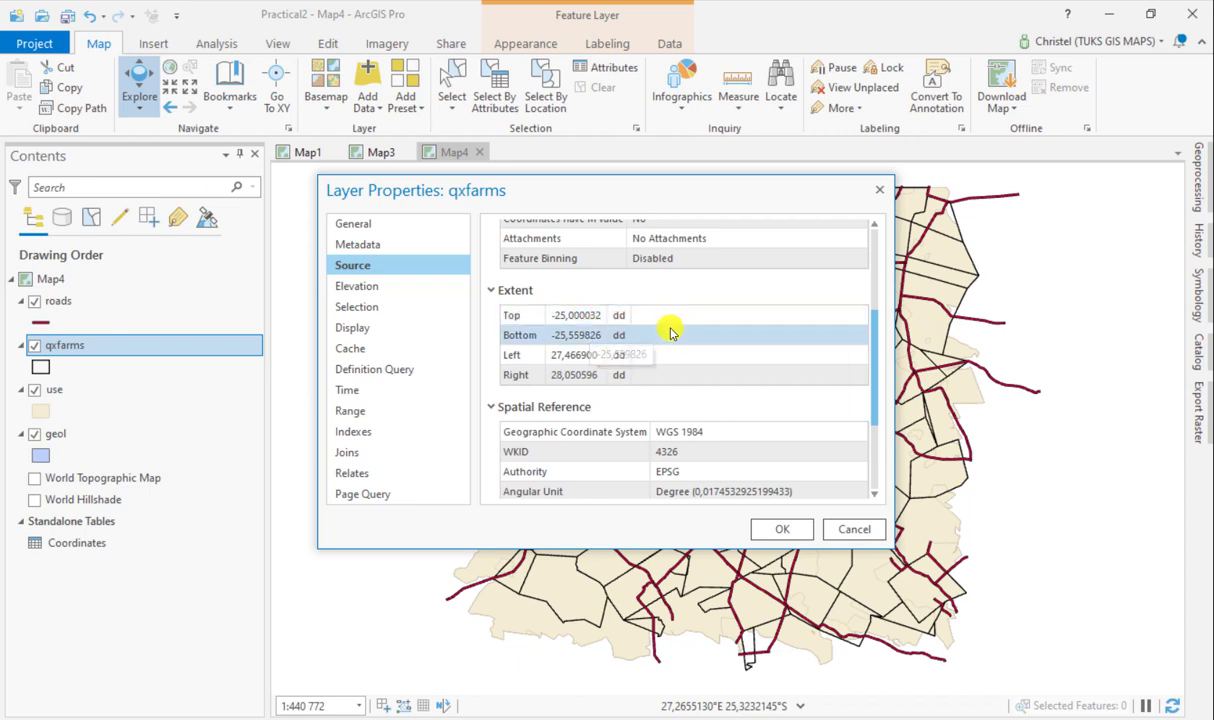
pyautogui.click(690, 312)
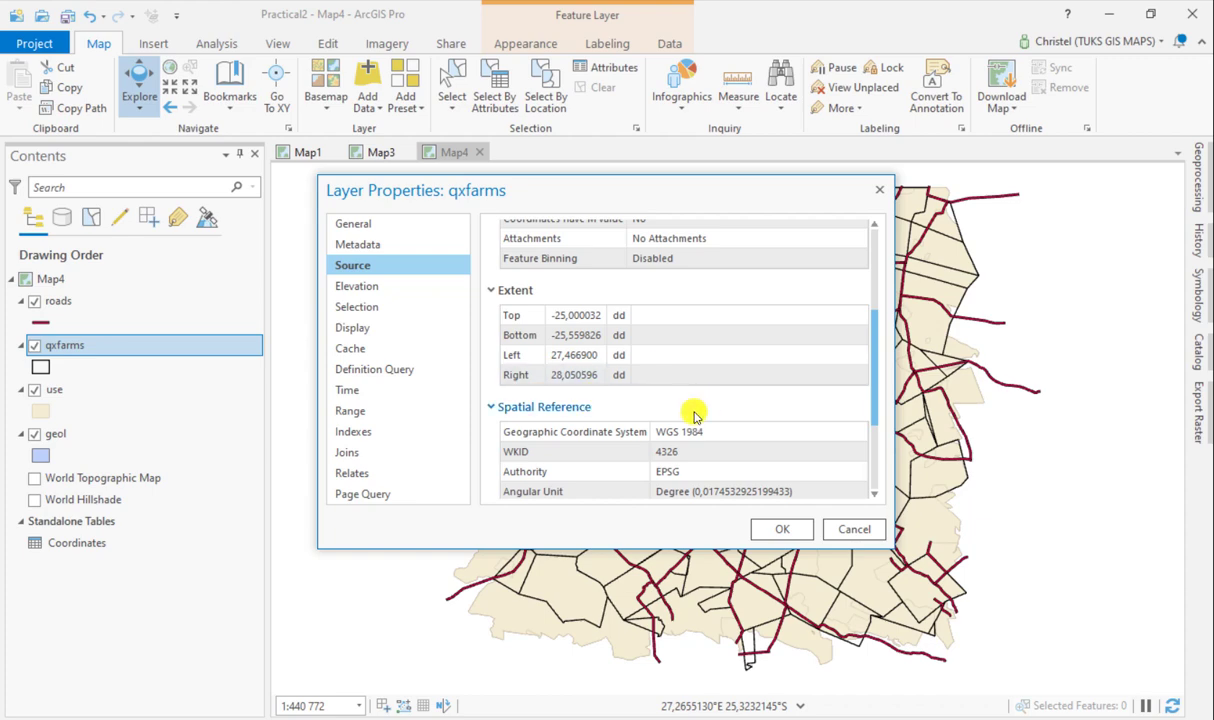
pyautogui.click(776, 530)
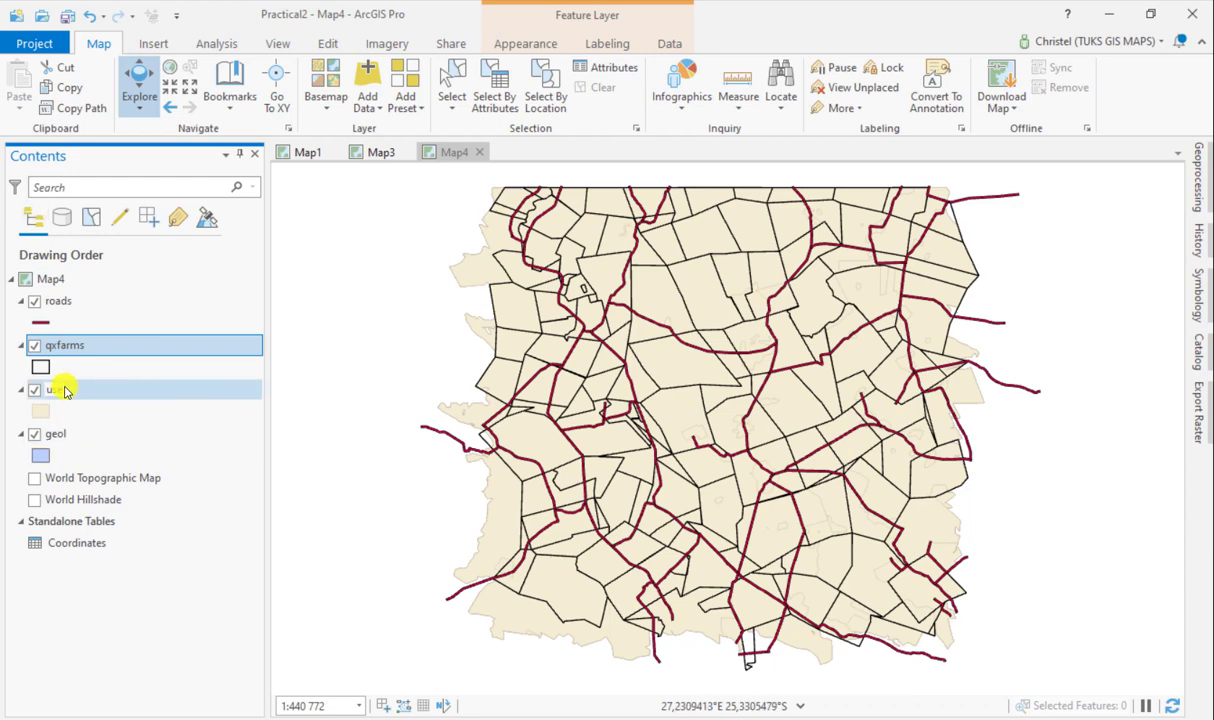
pyautogui.rightClick(63, 390)
pyautogui.click(149, 564)
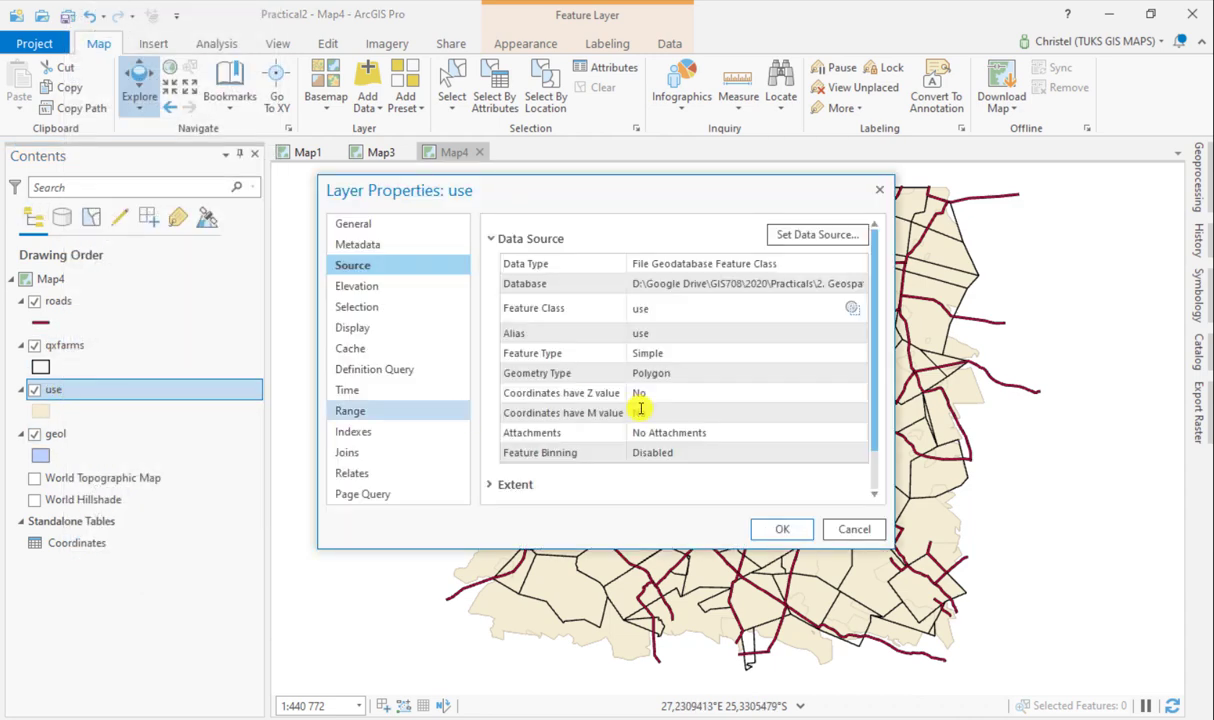
pyautogui.scroll(-1, 640, 420)
pyautogui.click(553, 439)
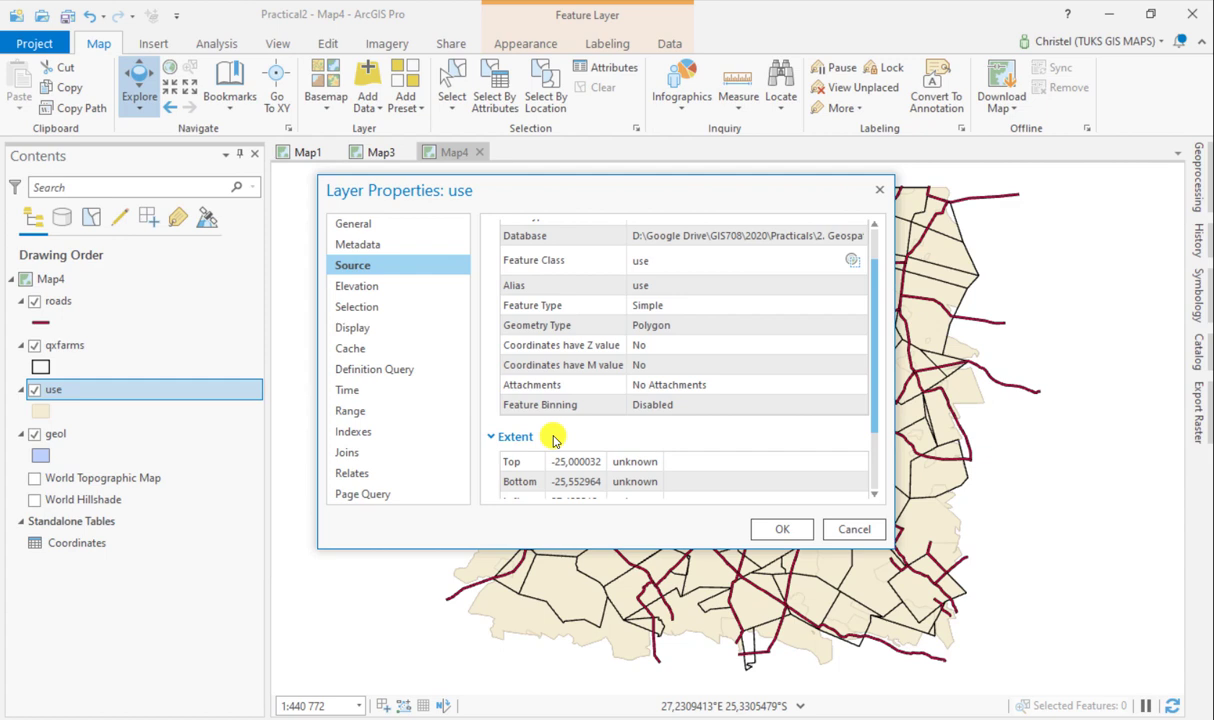
pyautogui.scroll(-1, 600, 425)
pyautogui.click(683, 412)
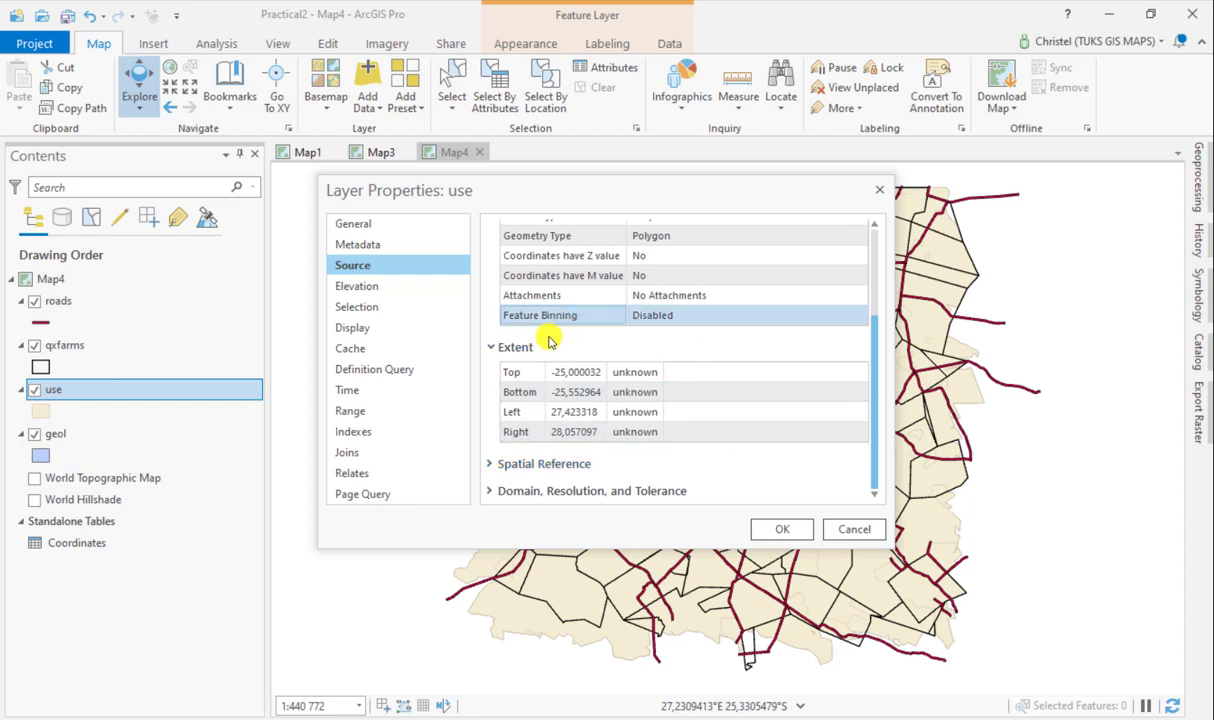
pyautogui.click(577, 465)
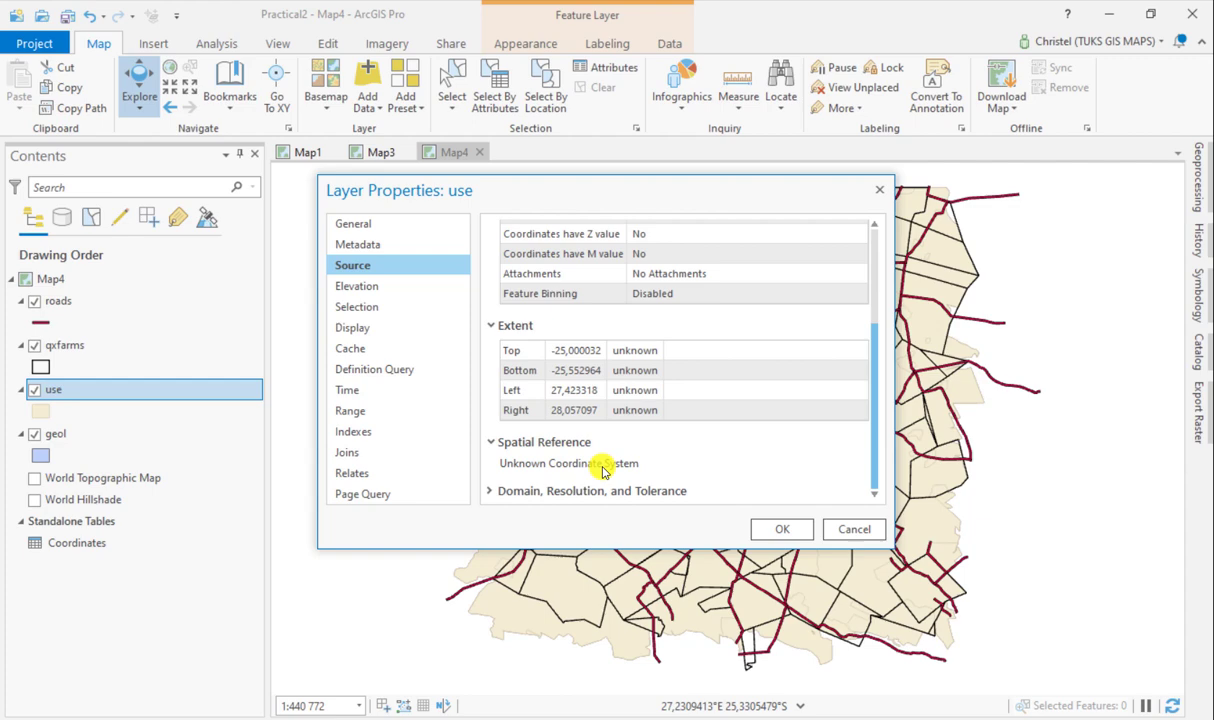
pyautogui.click(852, 529)
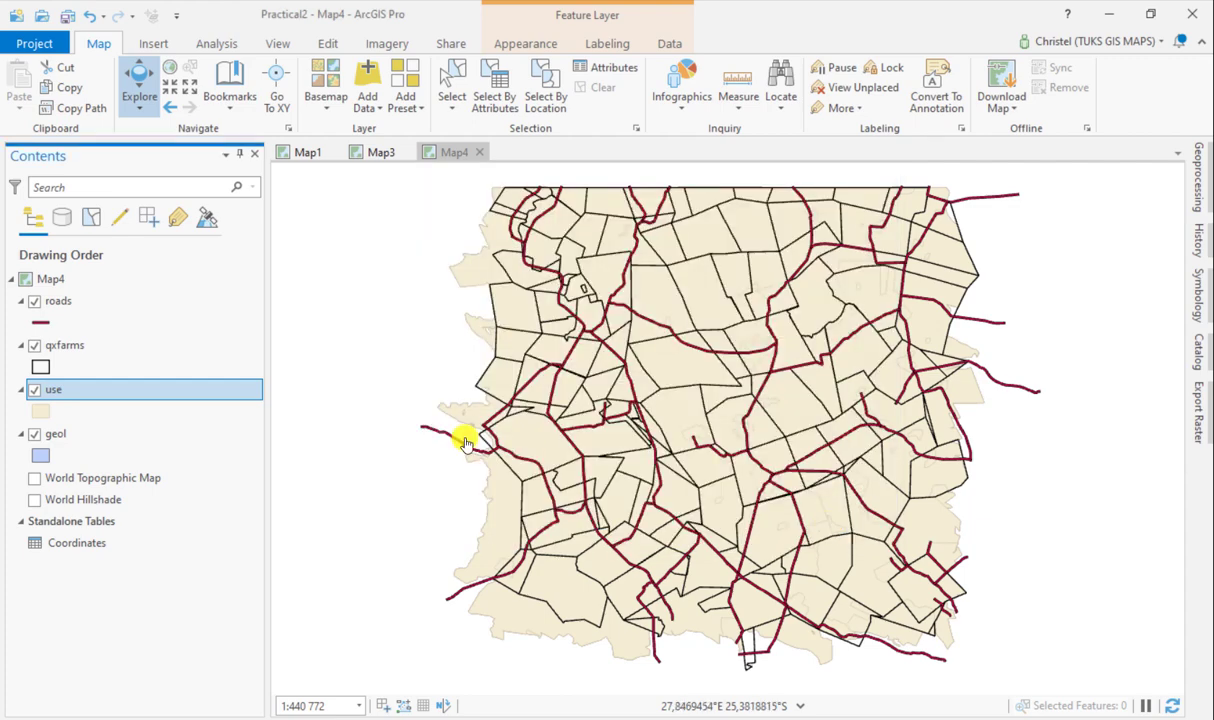
pyautogui.click(36, 391)
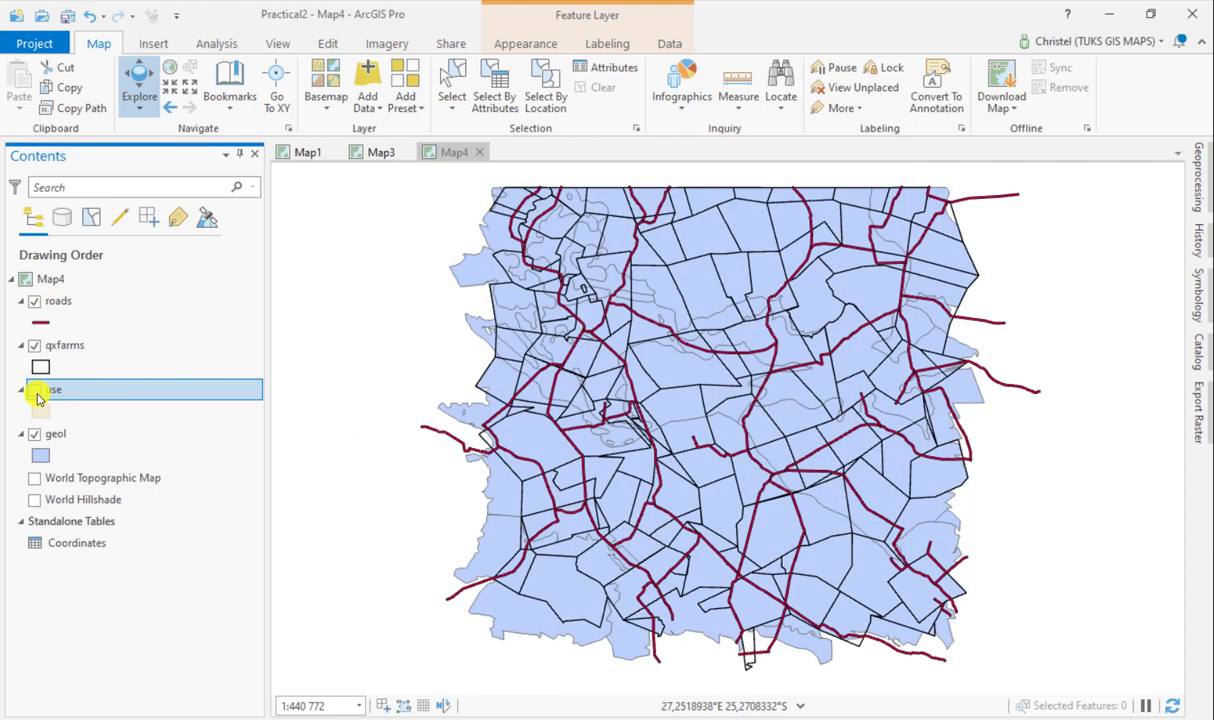
pyautogui.click(37, 392)
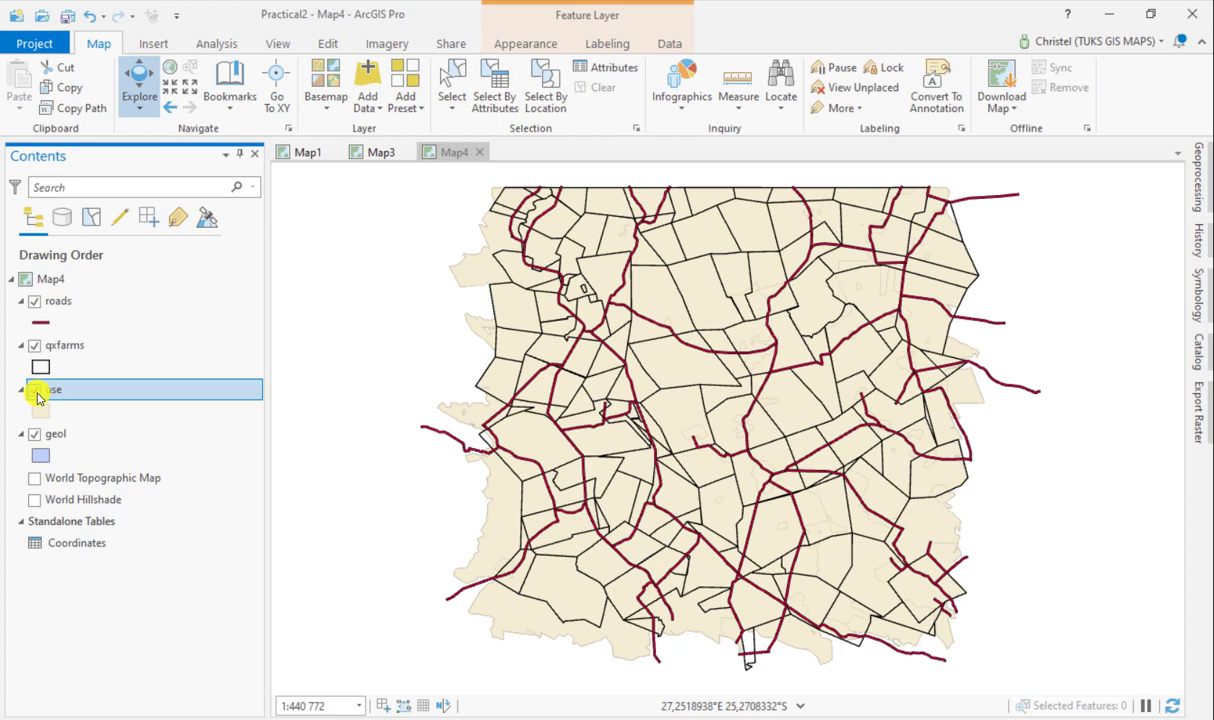
pyautogui.click(37, 392)
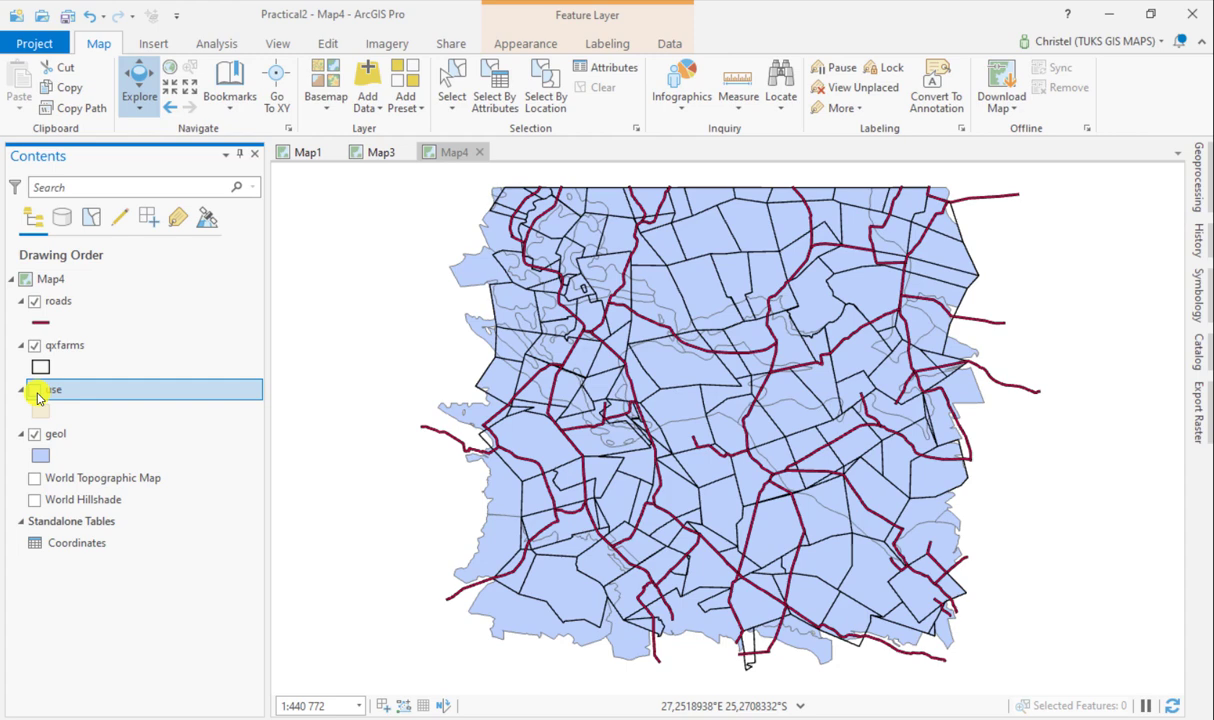
pyautogui.click(37, 392)
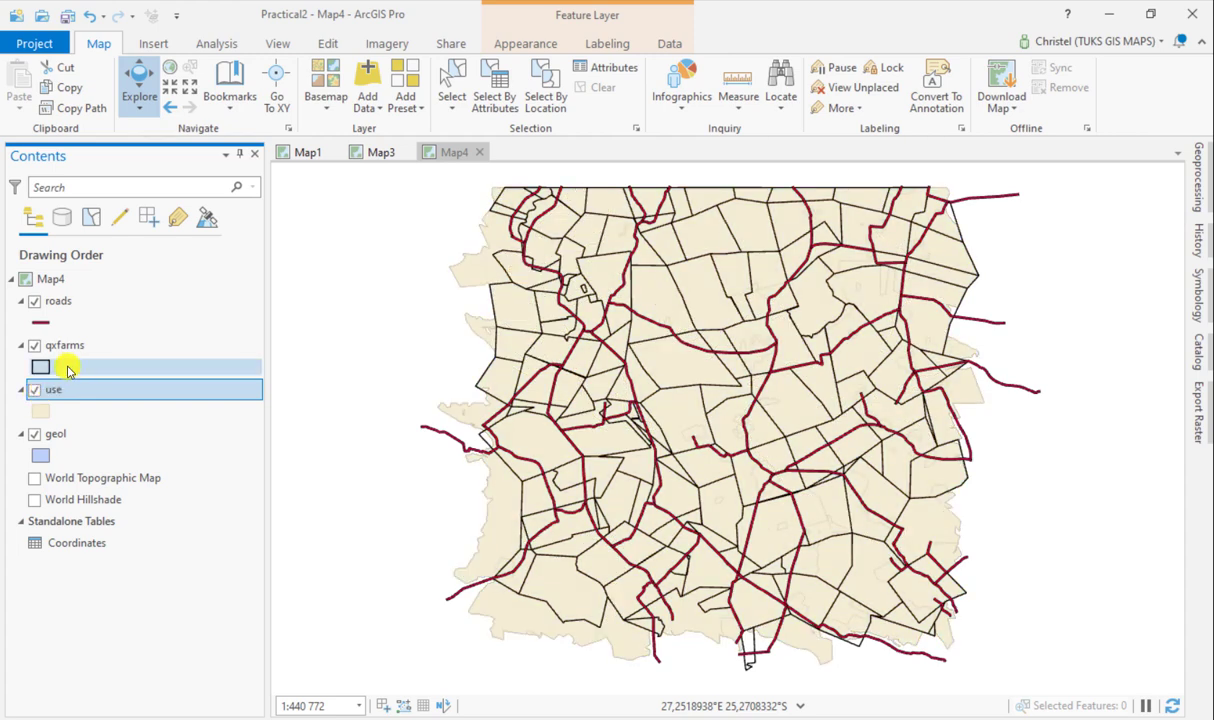
pyautogui.rightClick(52, 388)
pyautogui.click(168, 566)
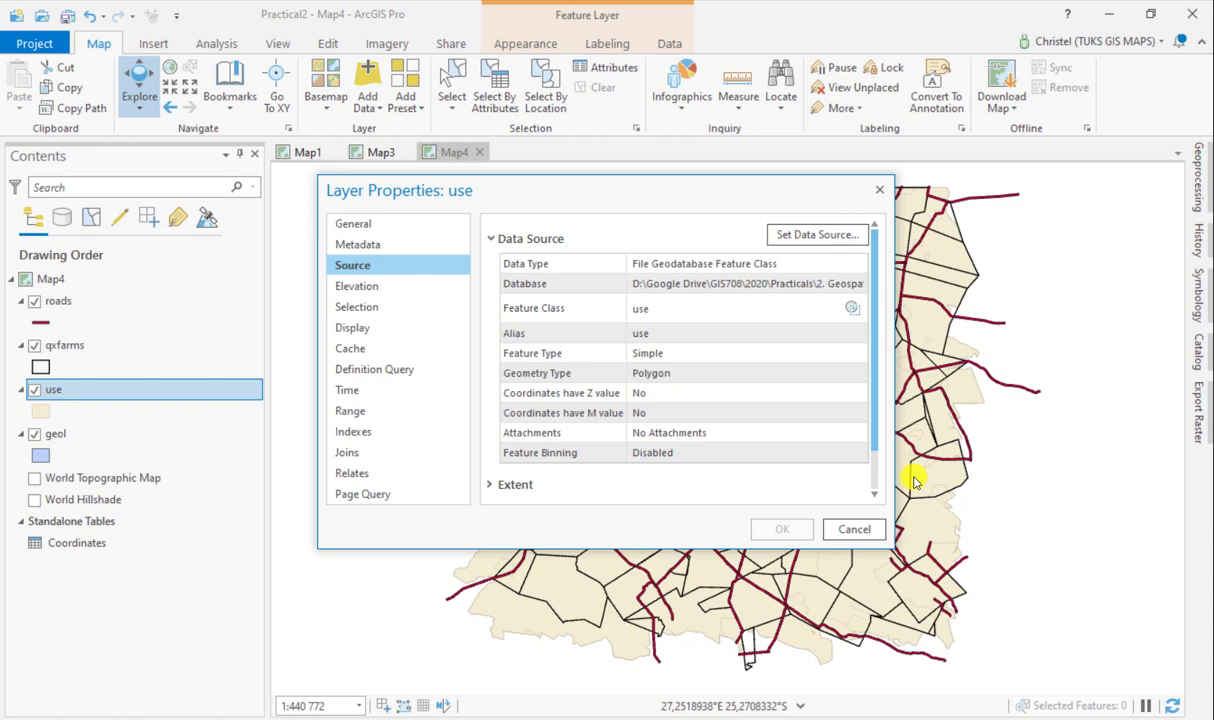
pyautogui.scroll(-1, 771, 401)
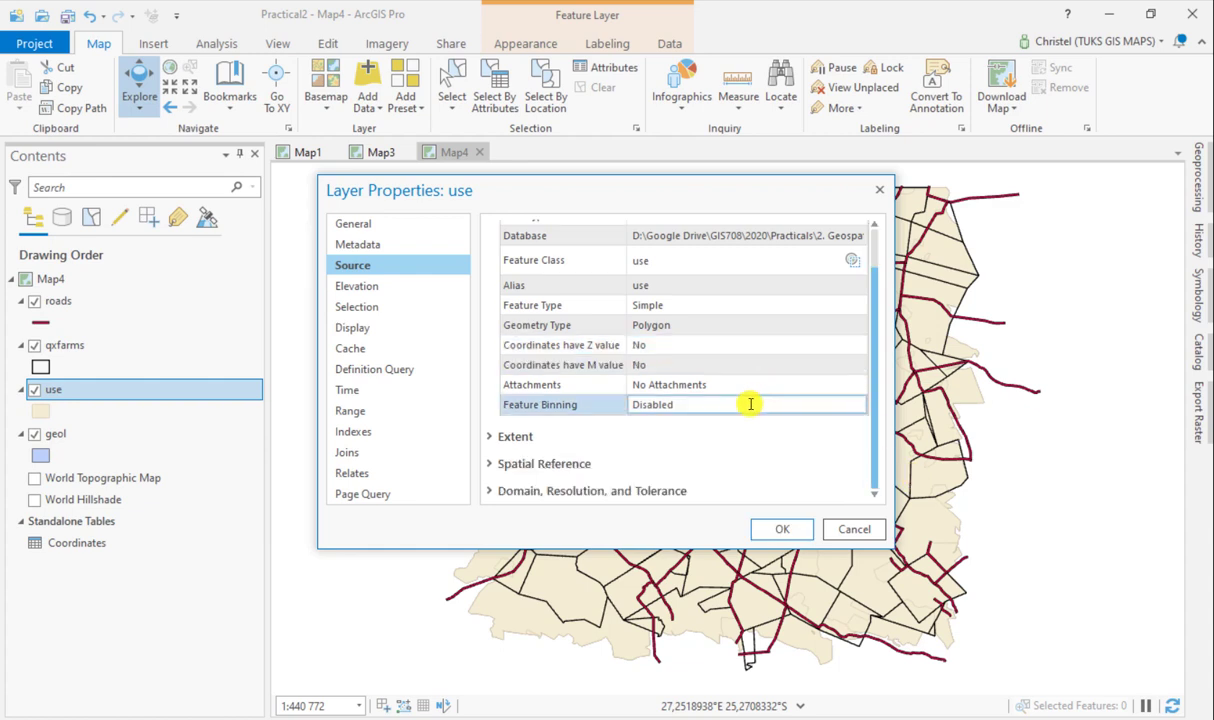
pyautogui.click(528, 438)
pyautogui.scroll(-2, 696, 423)
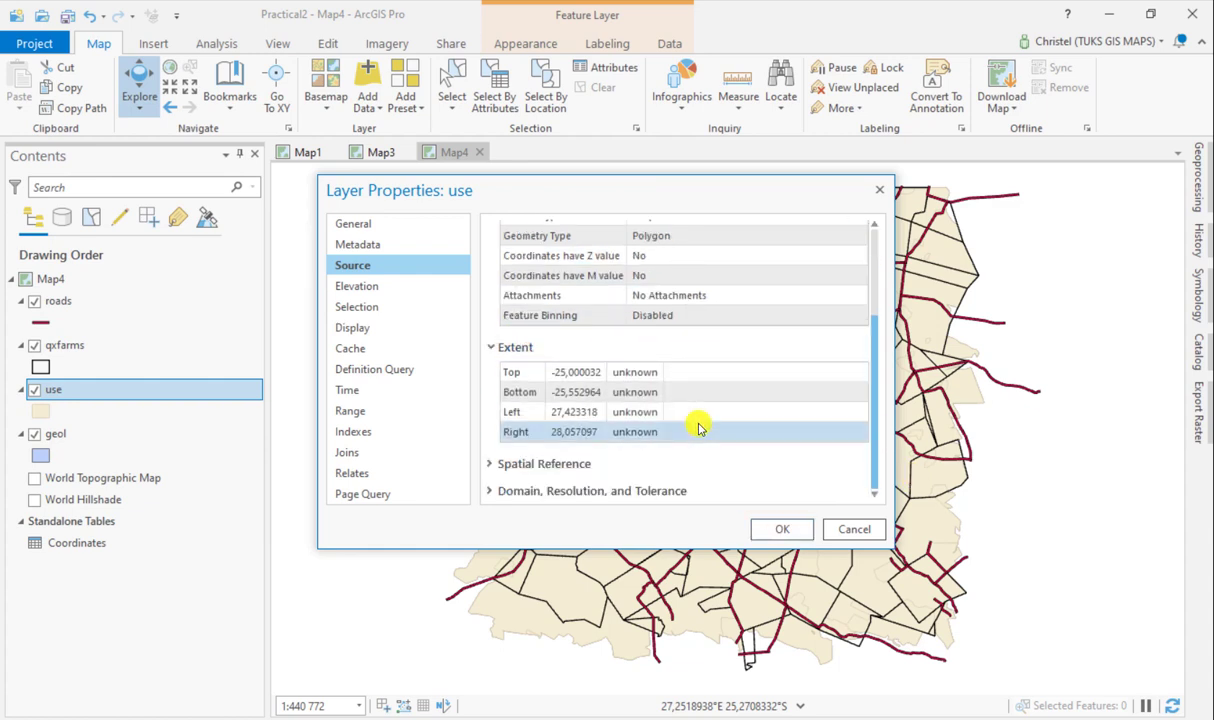
pyautogui.click(855, 530)
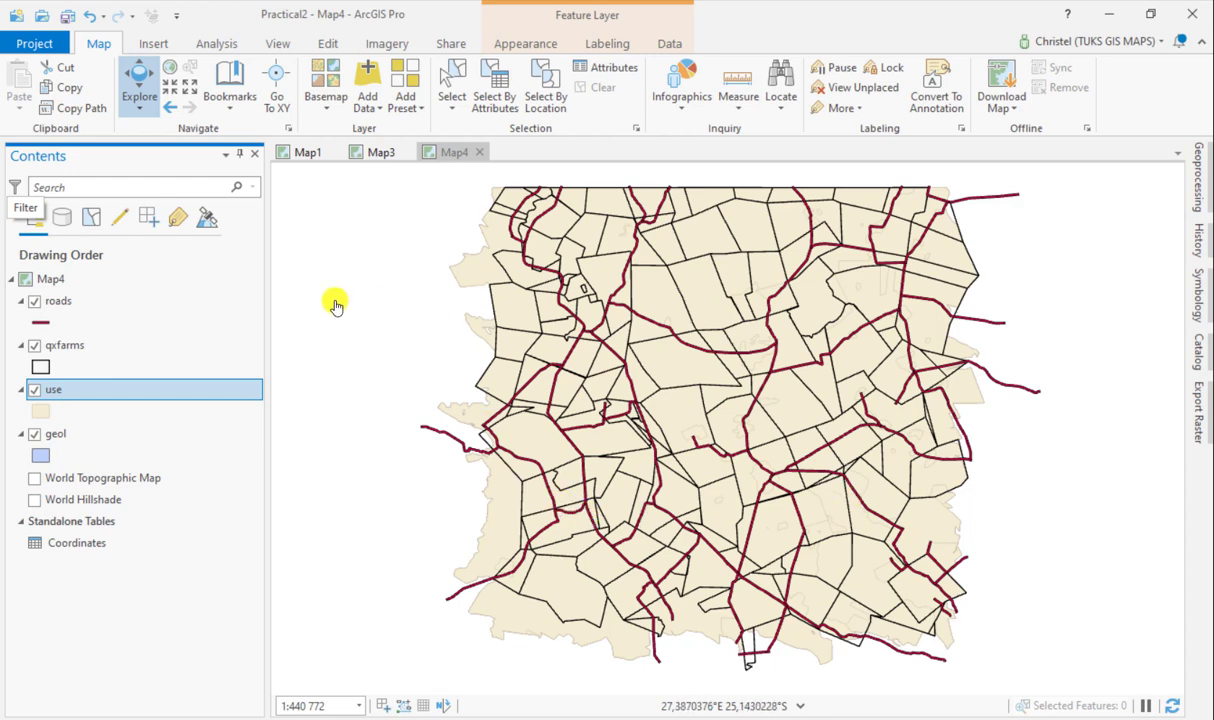
# - Zoom to the use layer's extent and review the Location values of its four records
pyautogui.rightClick(52, 400)
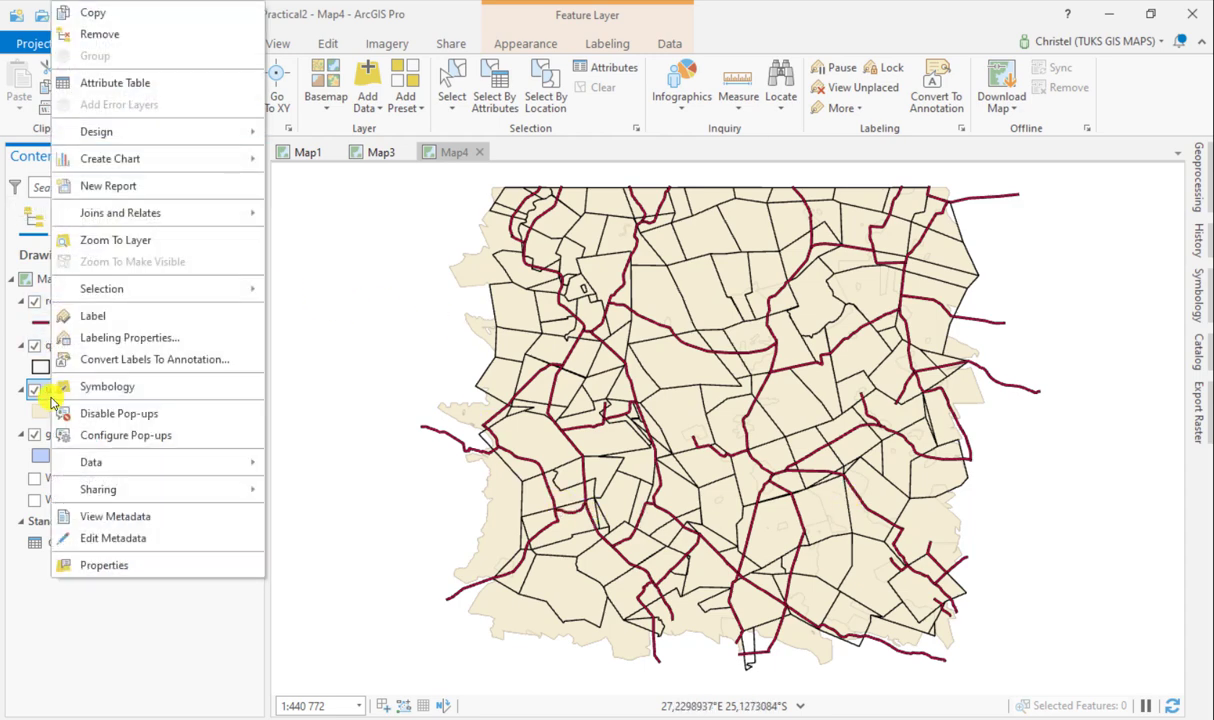
pyautogui.click(110, 238)
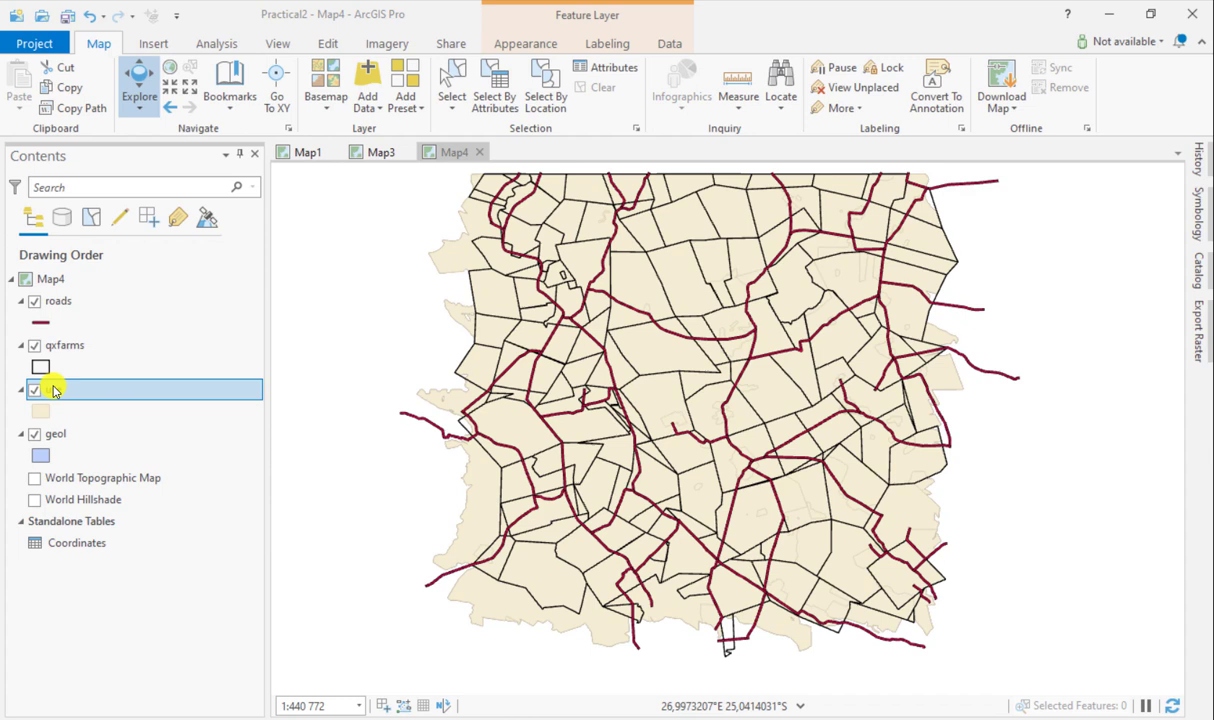
pyautogui.rightClick(56, 396)
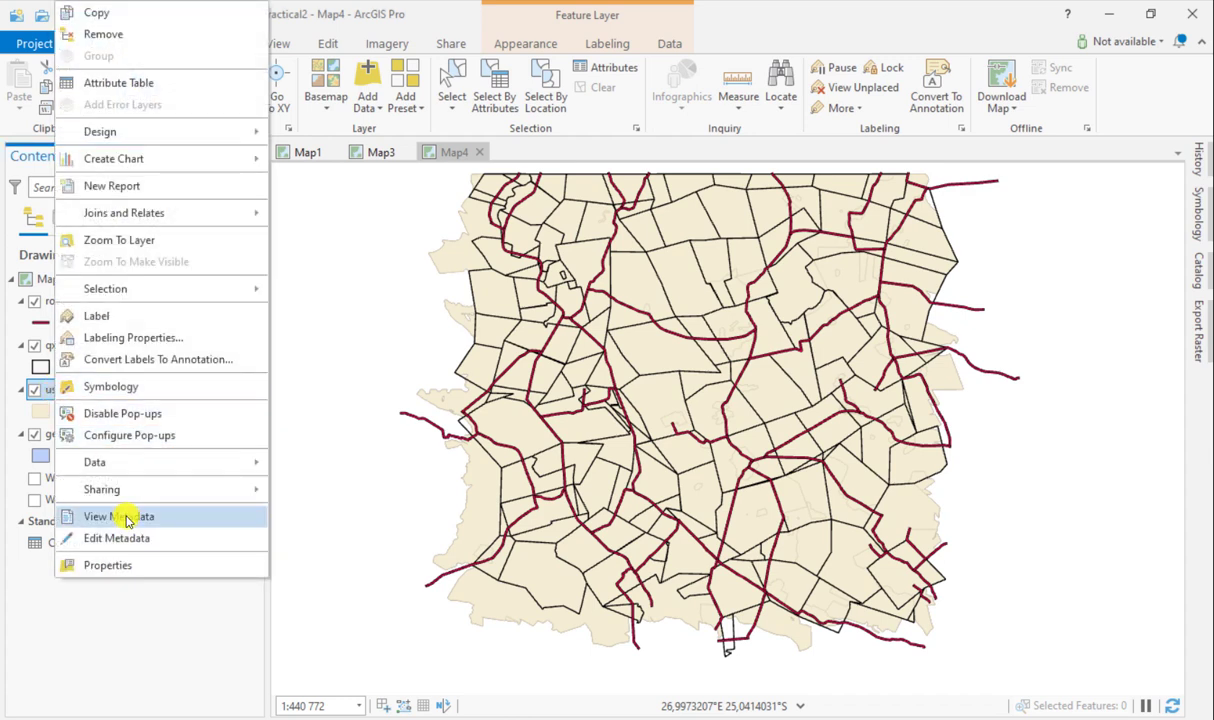
pyautogui.click(157, 84)
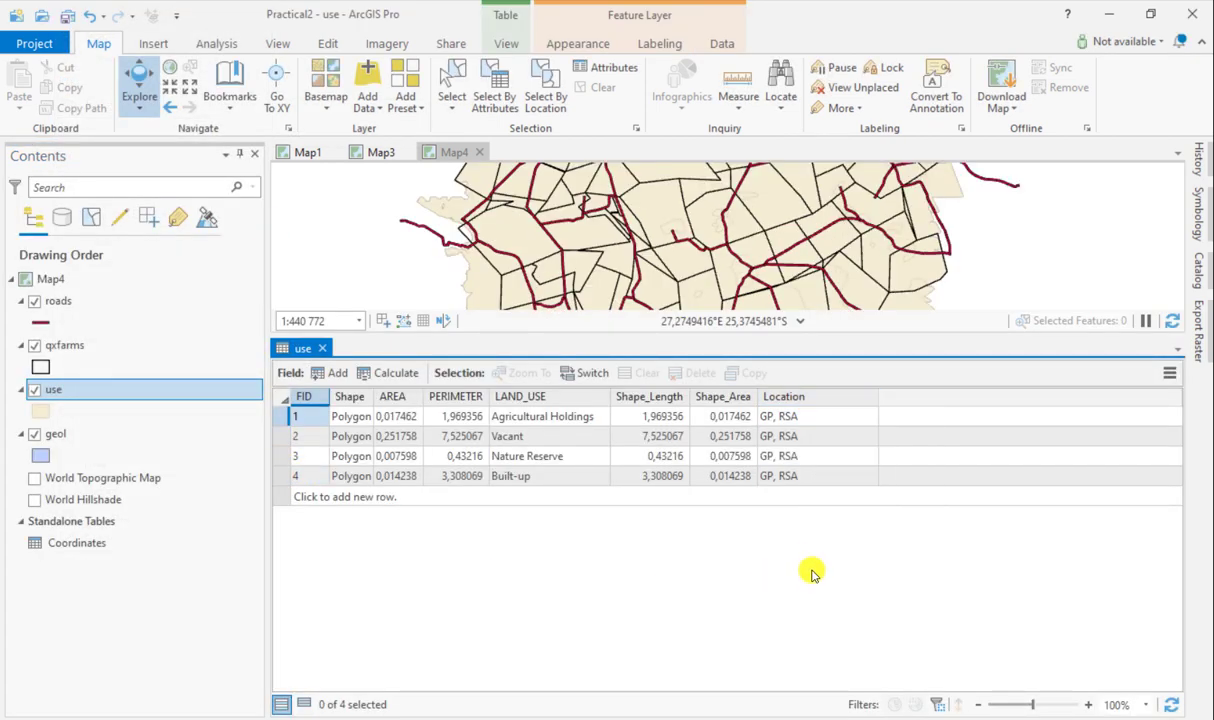
pyautogui.click(790, 418)
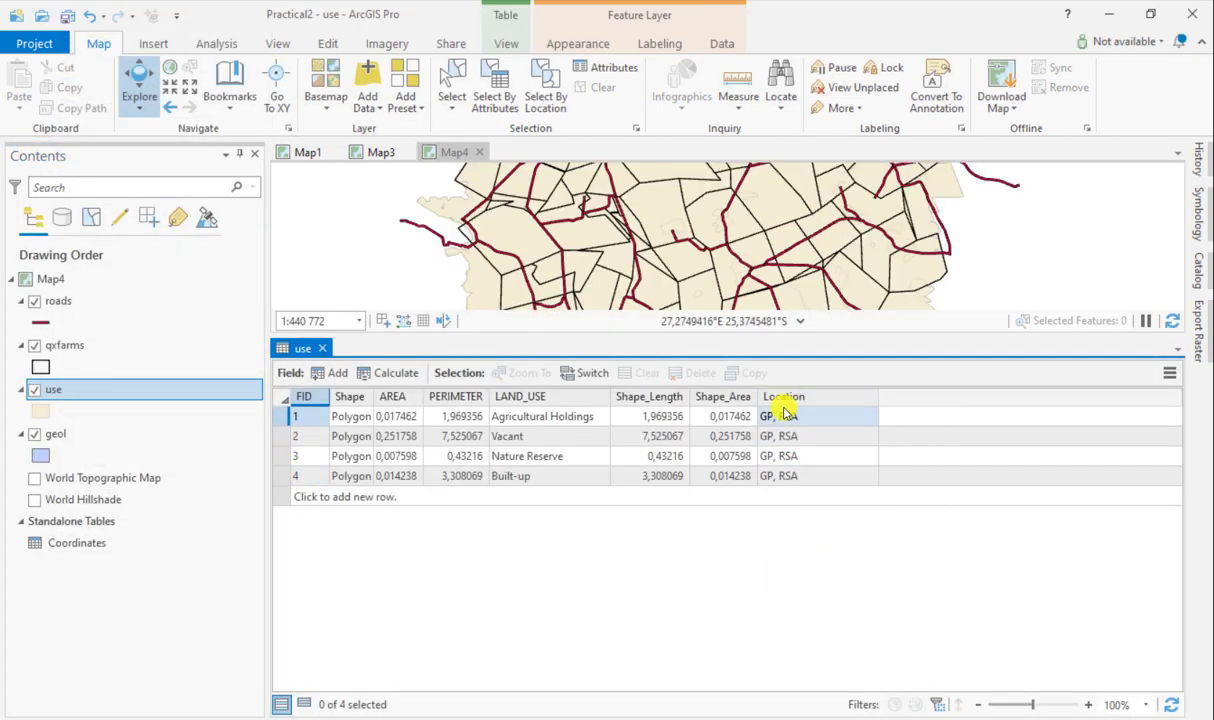
pyautogui.click(325, 350)
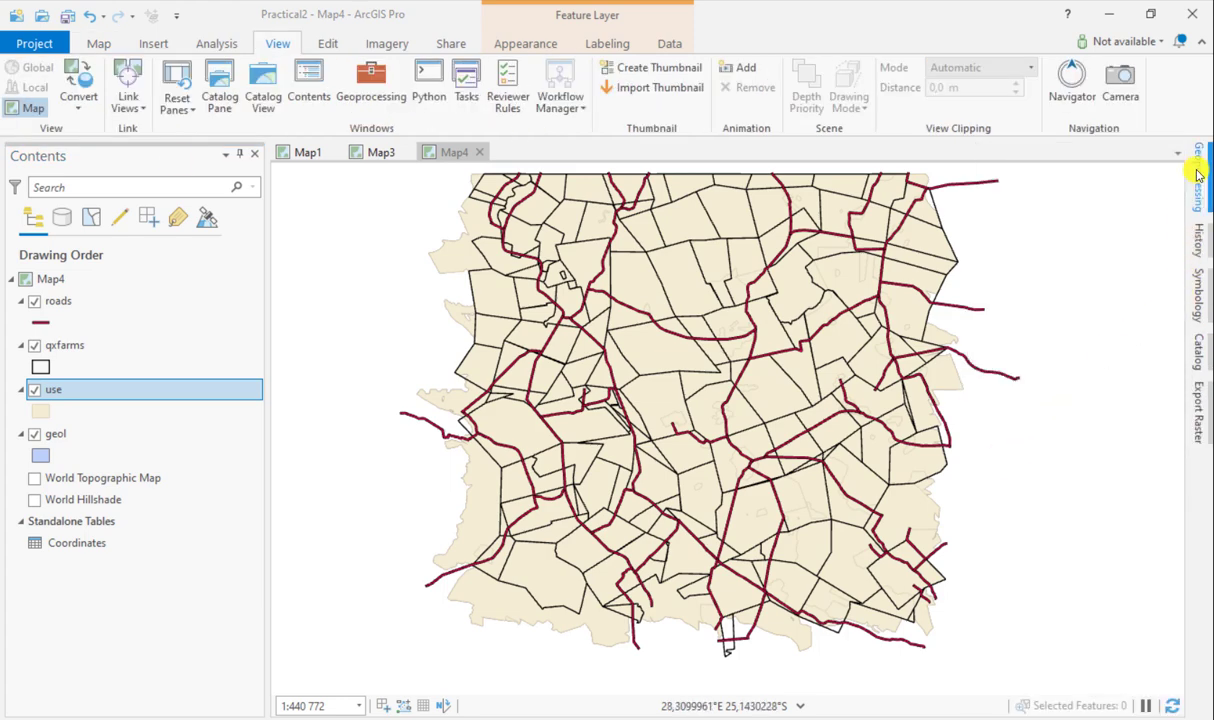
# - Run Define Projection on the use layer, taking GCS_WGS_1984 from qxfarms
pyautogui.click(1199, 173)
pyautogui.click(1035, 337)
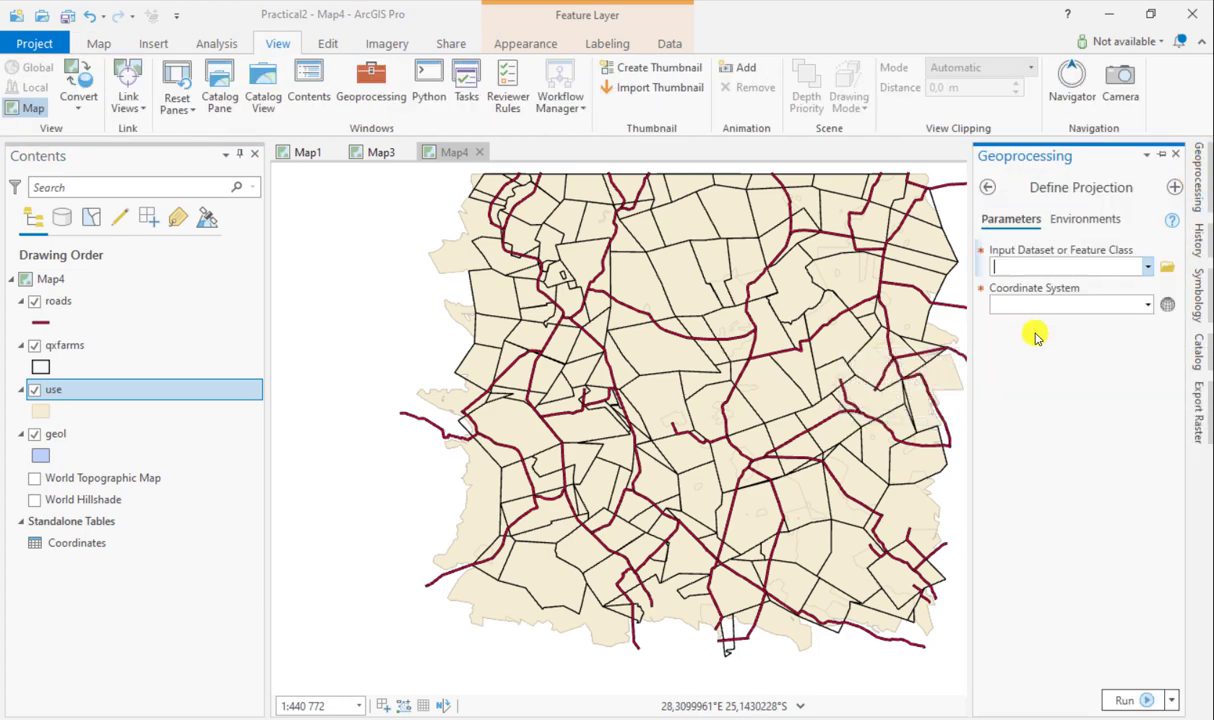
pyautogui.click(1105, 264)
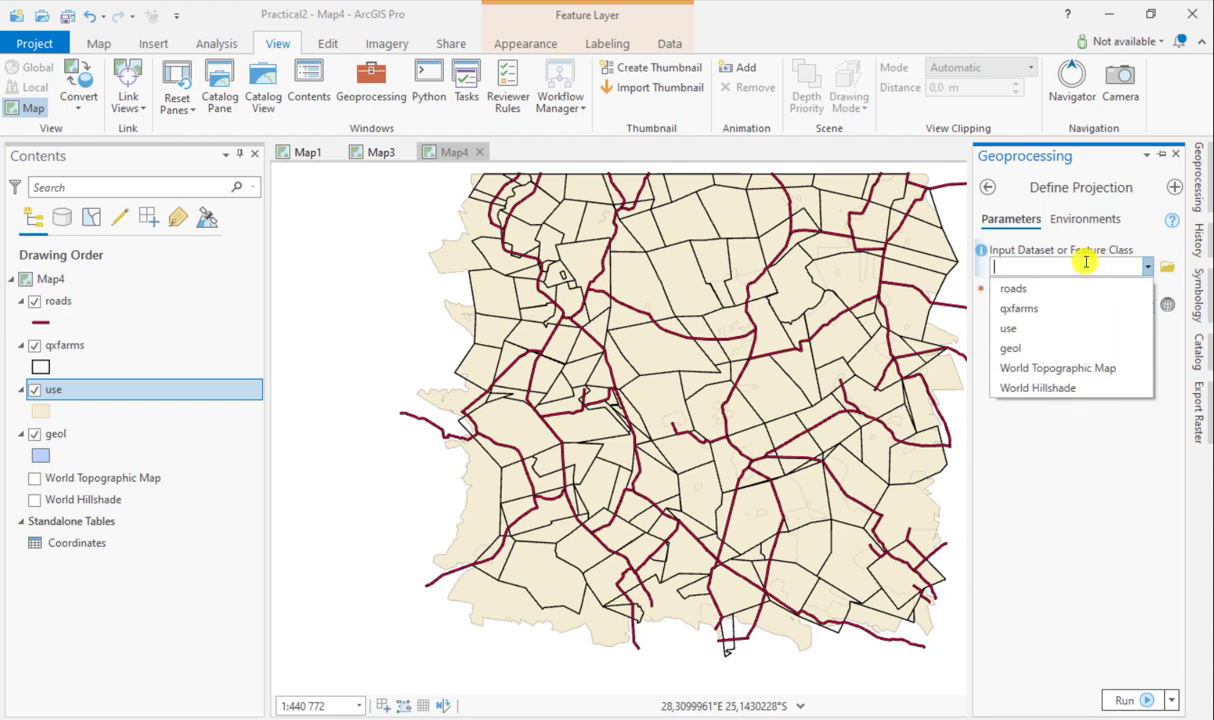
pyautogui.click(1020, 328)
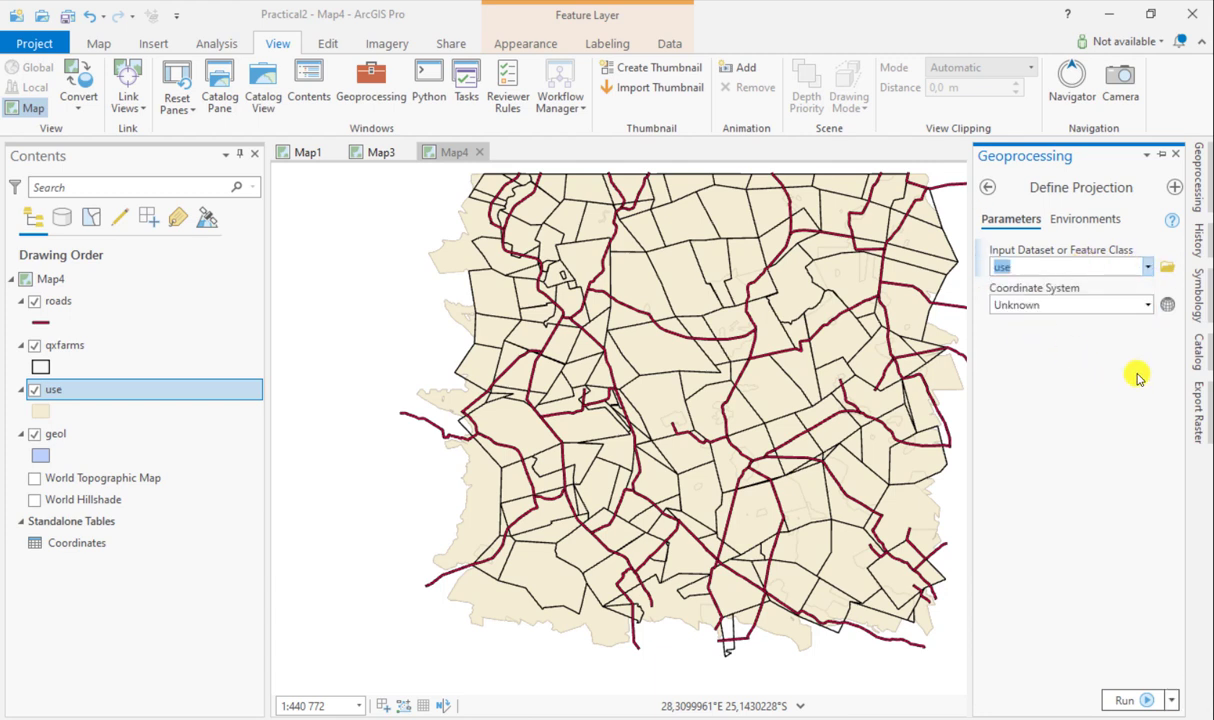
pyautogui.click(1149, 306)
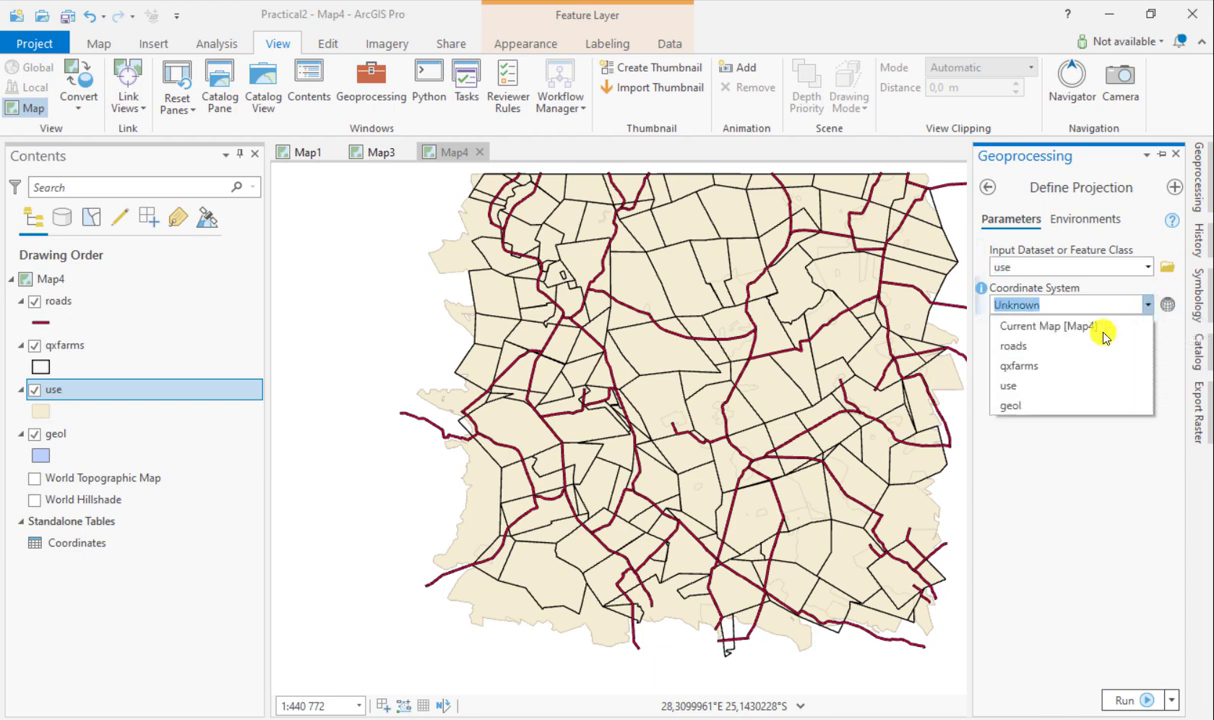
pyautogui.click(1027, 366)
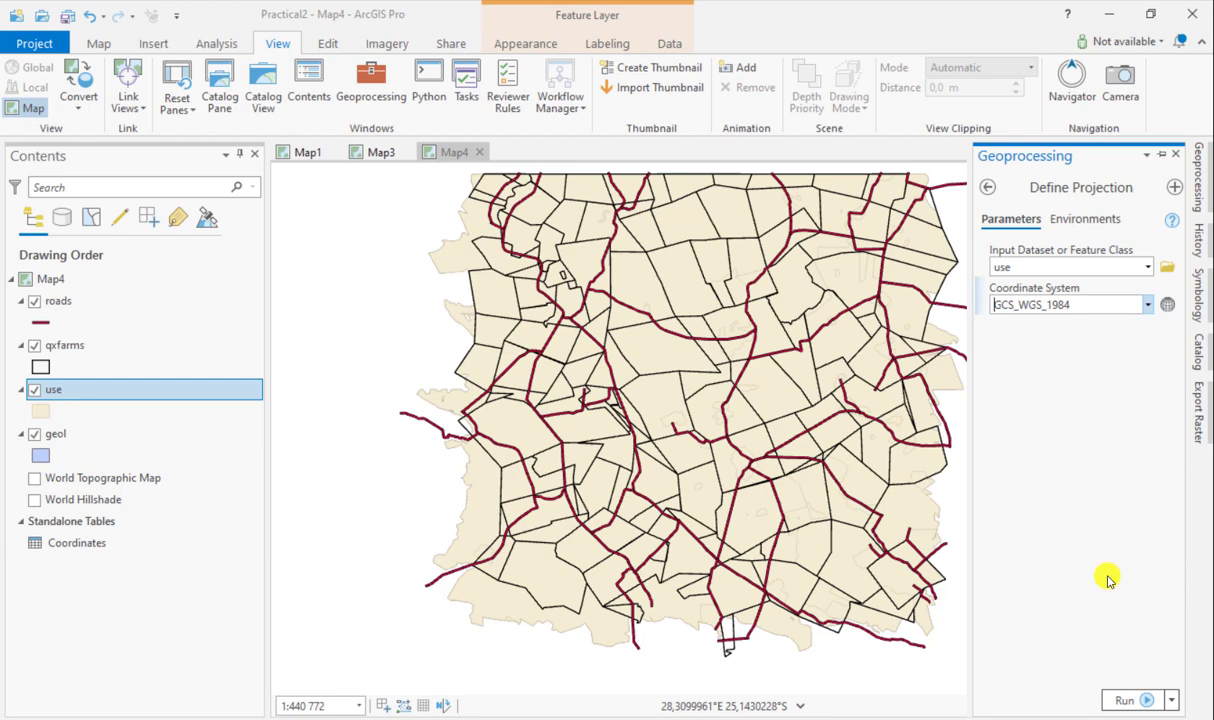
pyautogui.click(1120, 700)
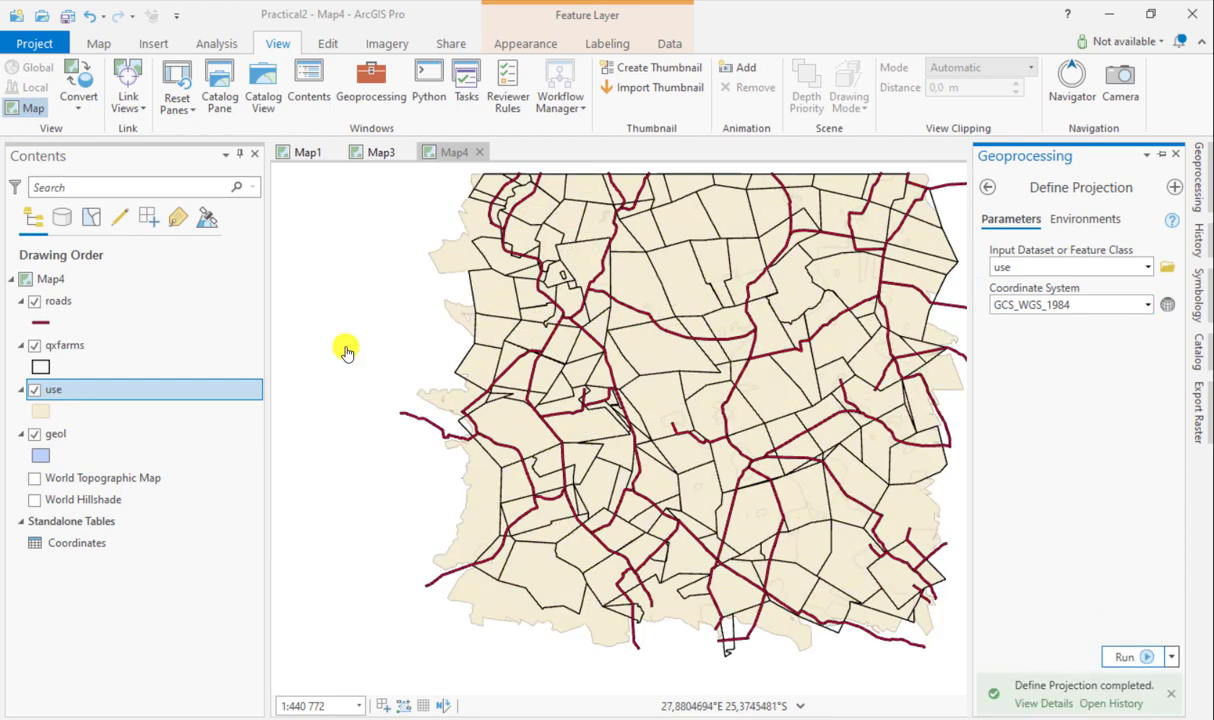
pyautogui.rightClick(50, 392)
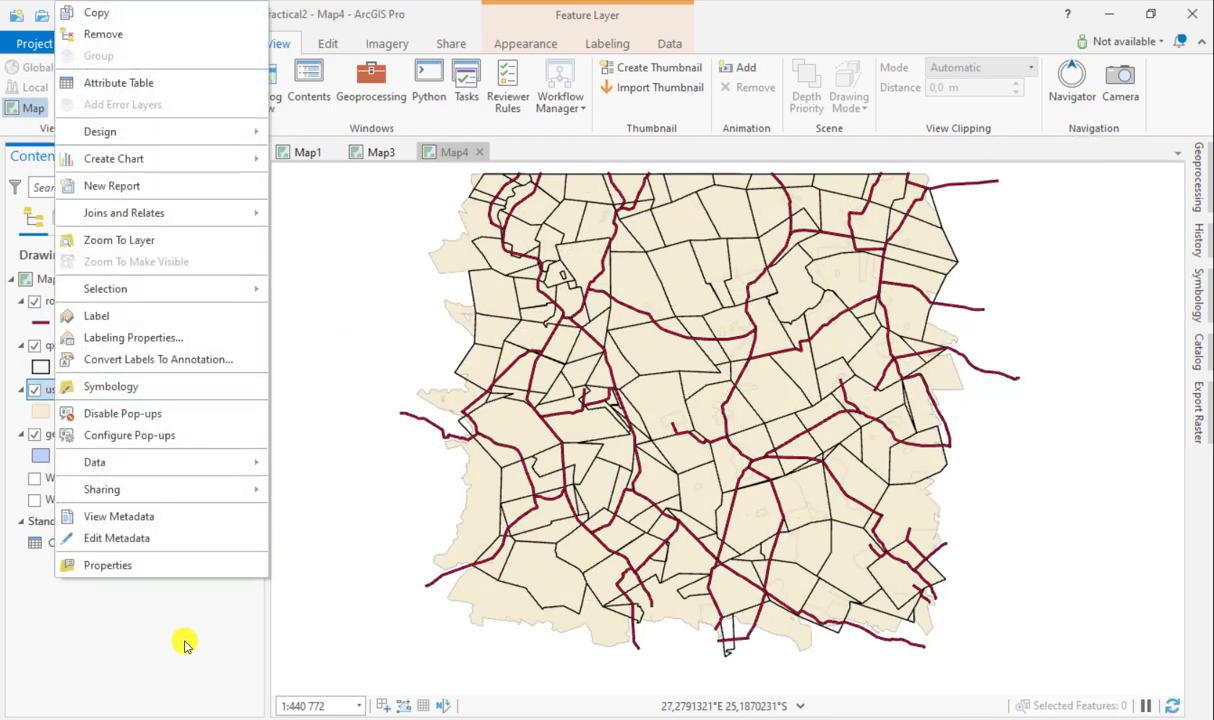
pyautogui.click(150, 570)
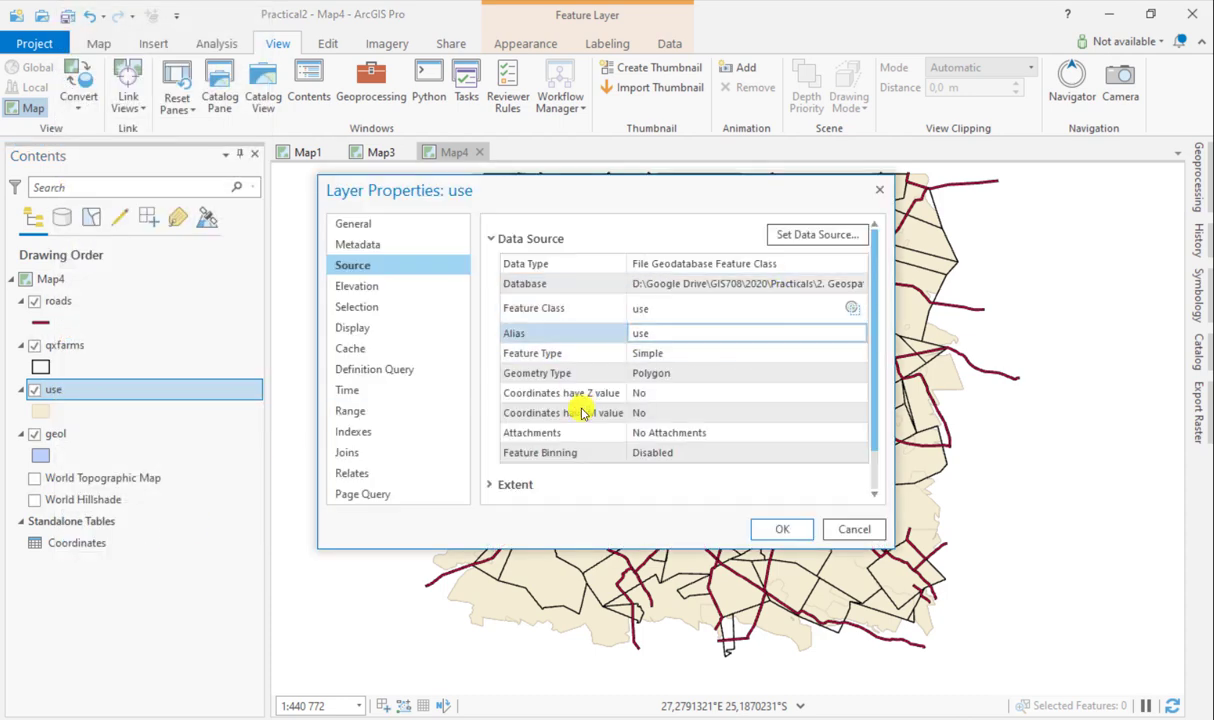
pyautogui.scroll(-1, 600, 415)
pyautogui.click(518, 436)
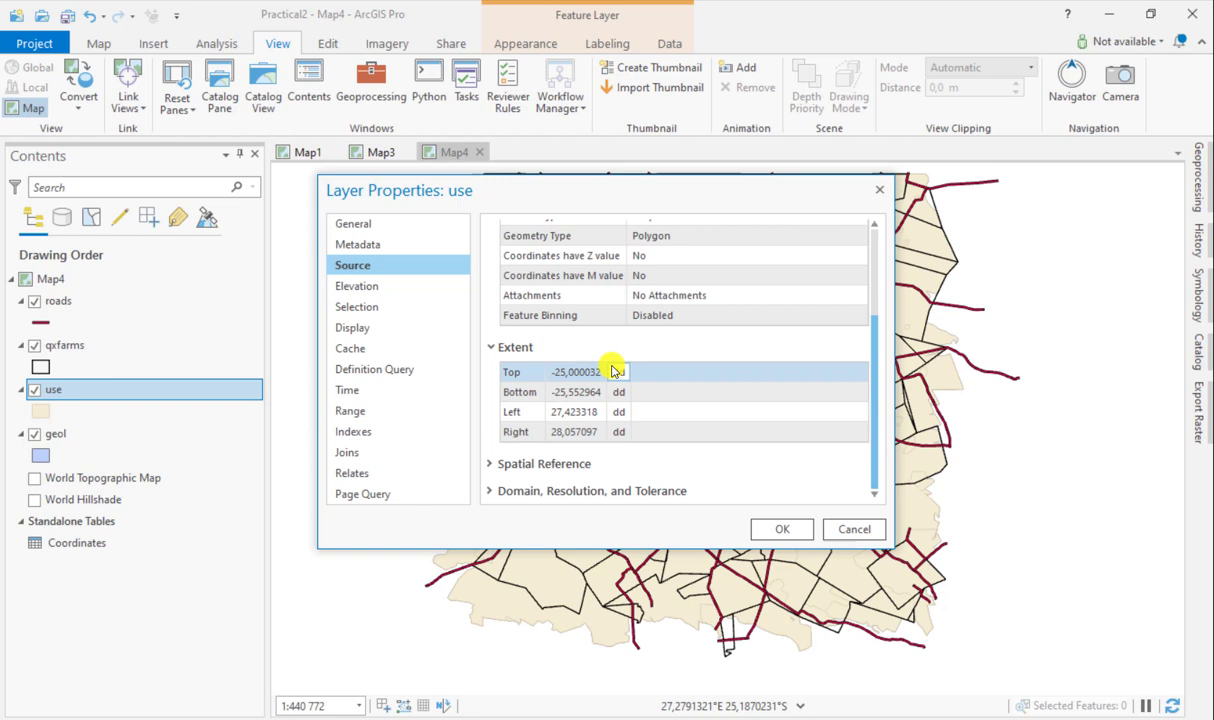
pyautogui.click(590, 464)
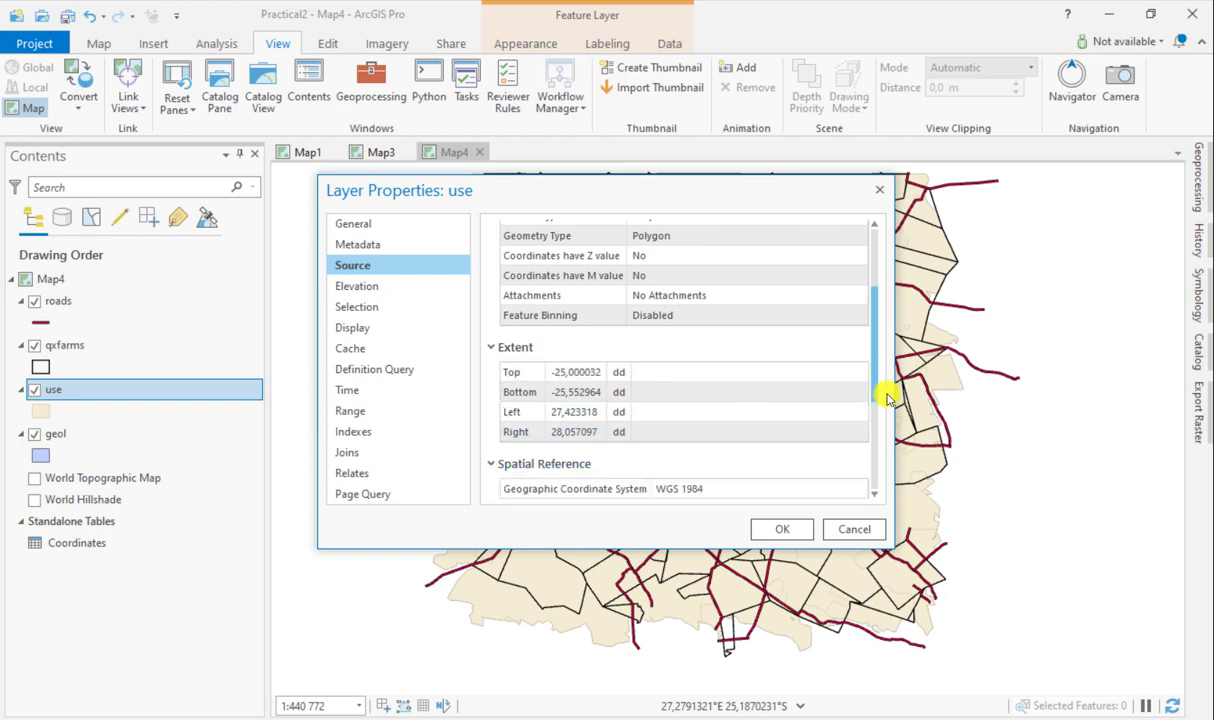
pyautogui.scroll(-2, 821, 469)
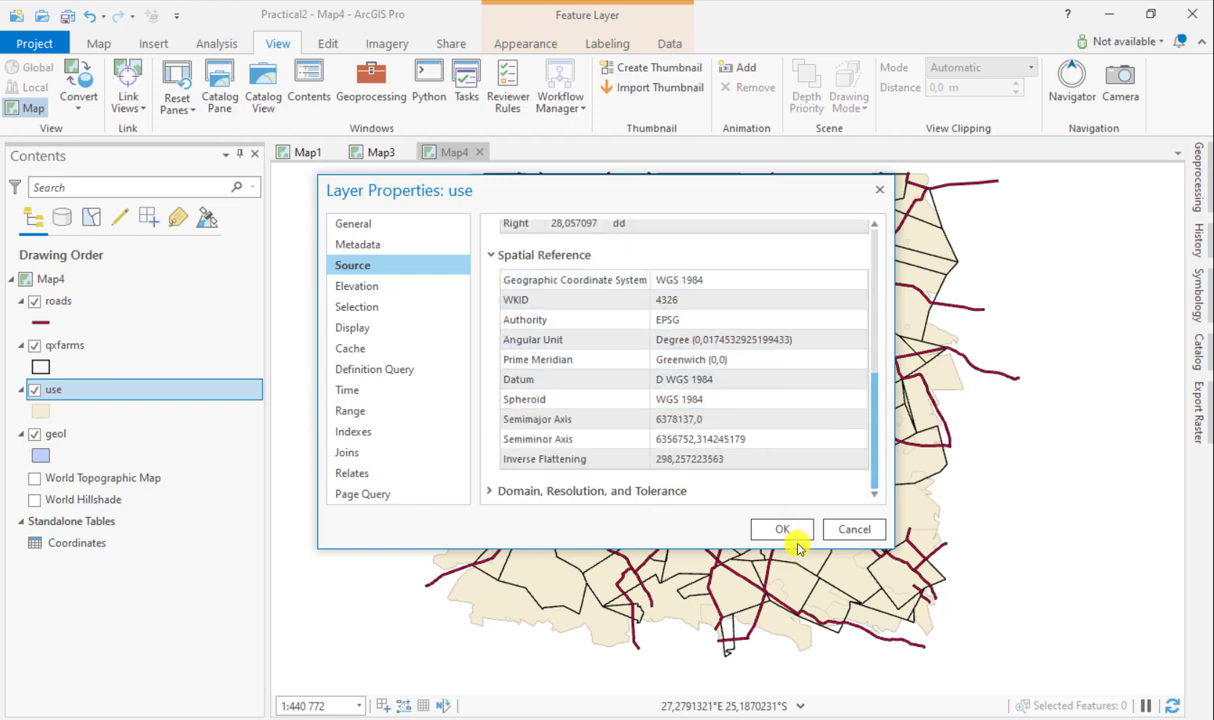
pyautogui.click(782, 529)
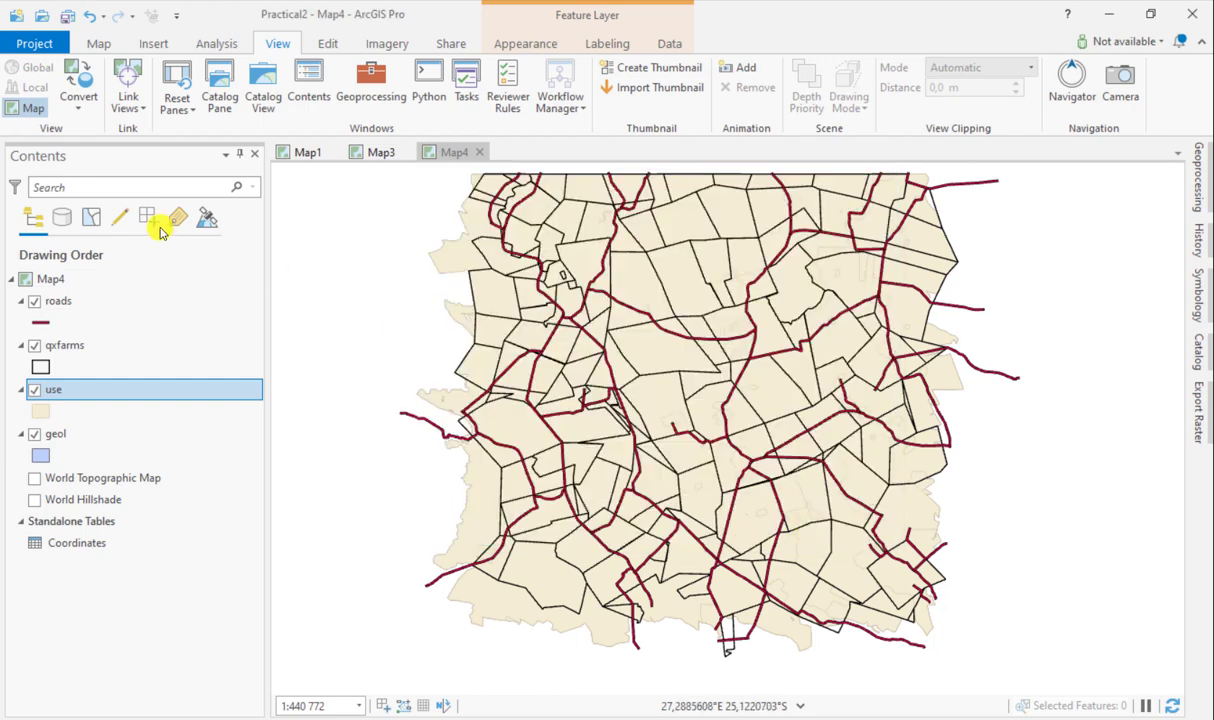
pyautogui.doubleClick(62, 285)
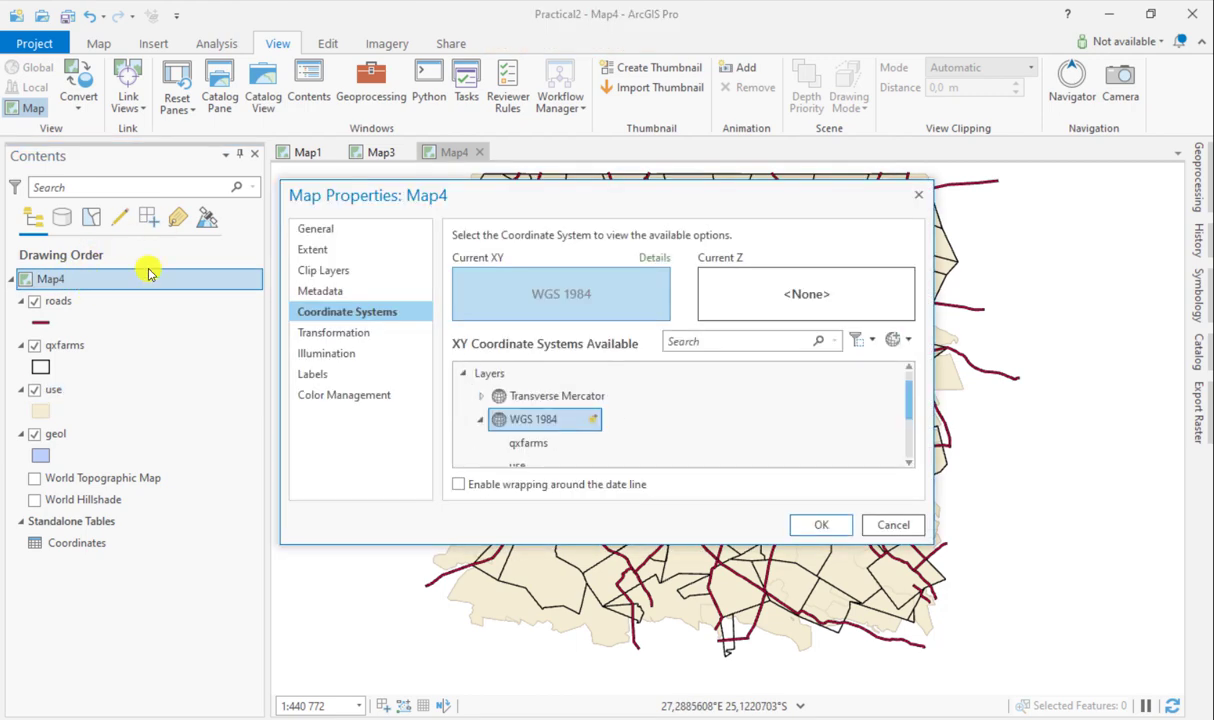
pyautogui.scroll(-1, 574, 418)
pyautogui.scroll(1, 560, 420)
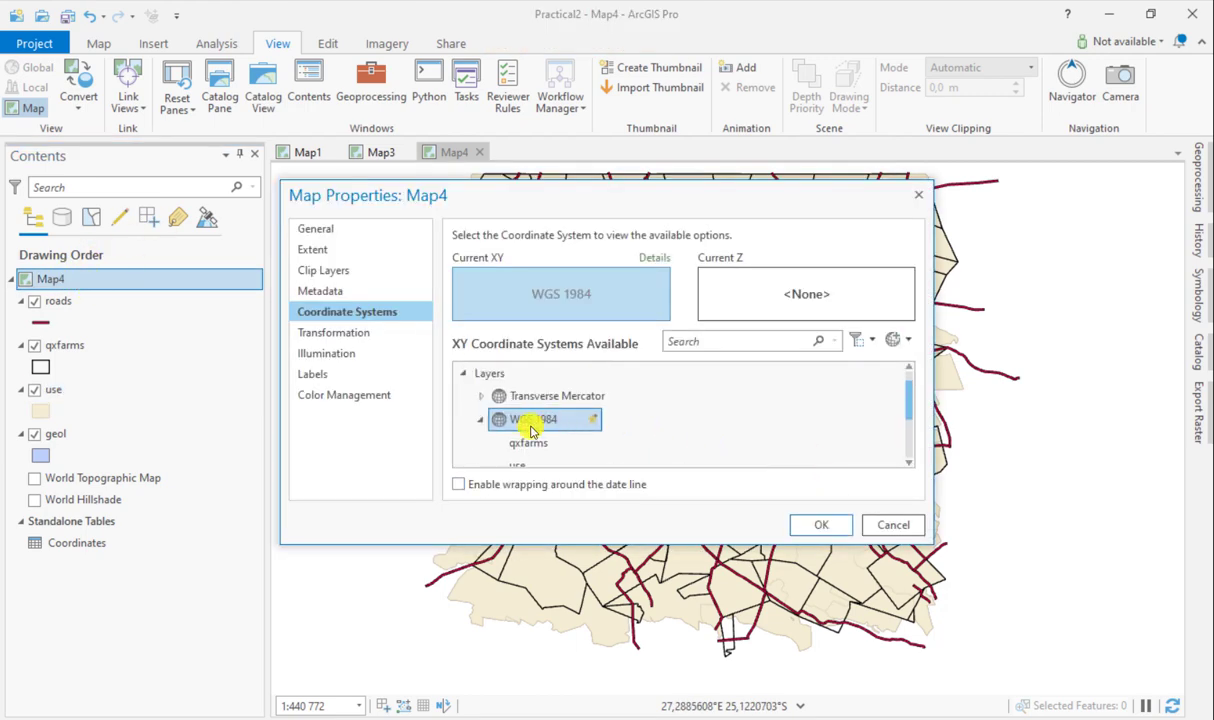
pyautogui.scroll(-1, 568, 428)
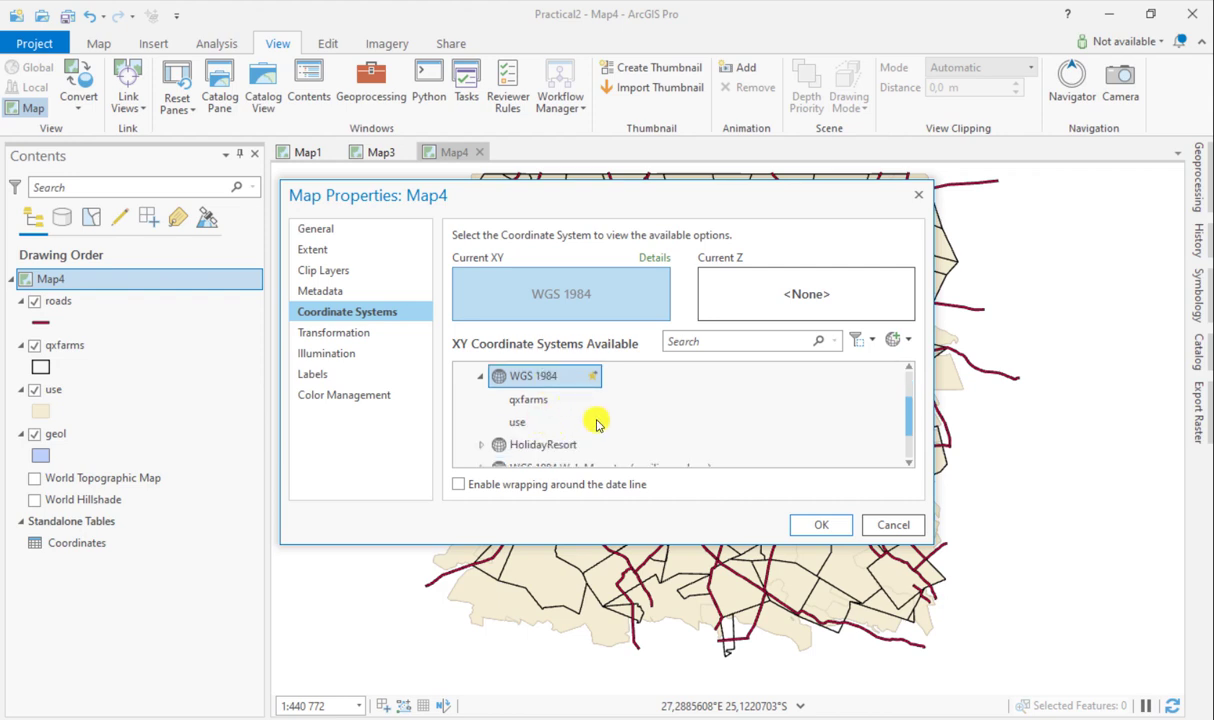
pyautogui.scroll(-1, 597, 424)
pyautogui.click(520, 401)
pyautogui.scroll(-1, 580, 425)
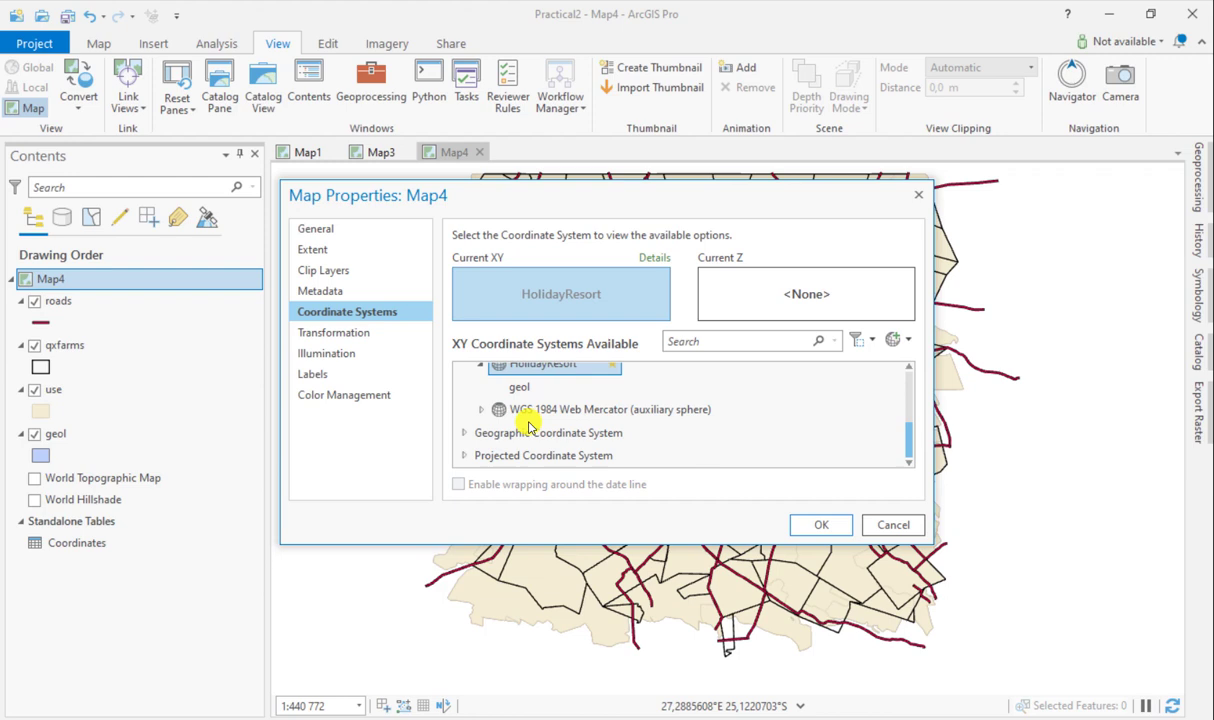
pyautogui.scroll(4, 525, 428)
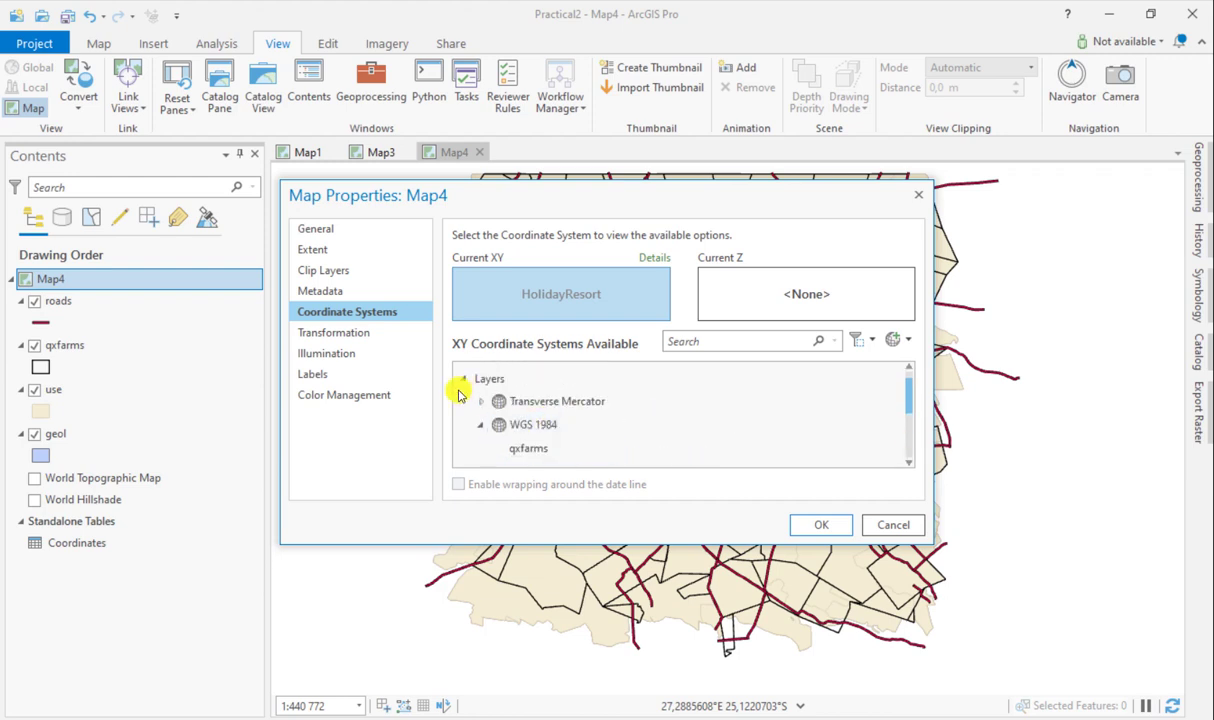
pyautogui.click(482, 401)
pyautogui.scroll(-1, 612, 405)
pyautogui.scroll(1, 612, 405)
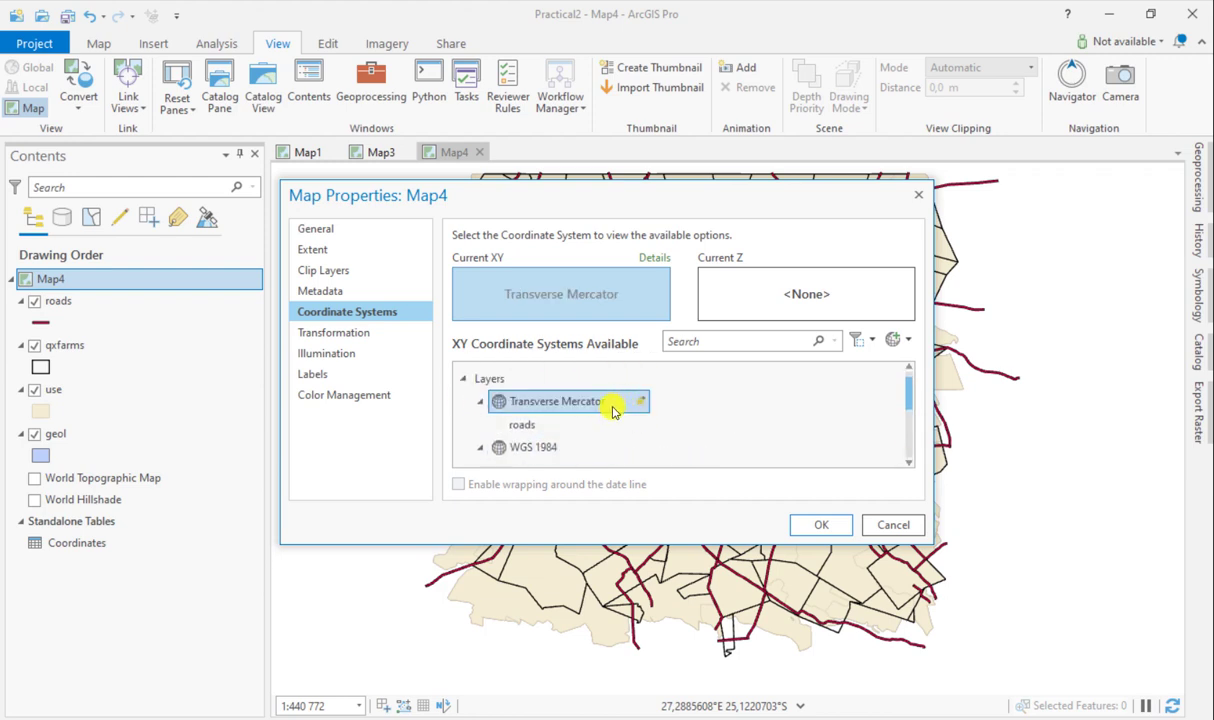
pyautogui.scroll(-3, 686, 416)
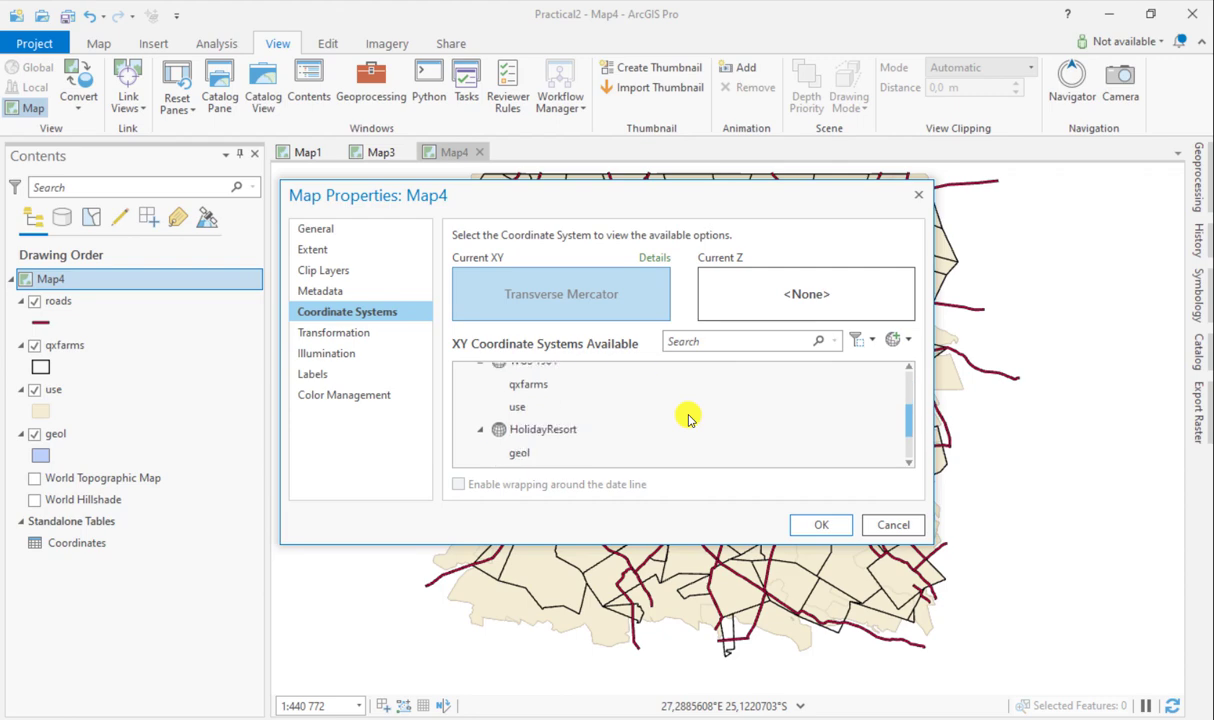
pyautogui.scroll(-2, 688, 418)
pyautogui.click(891, 526)
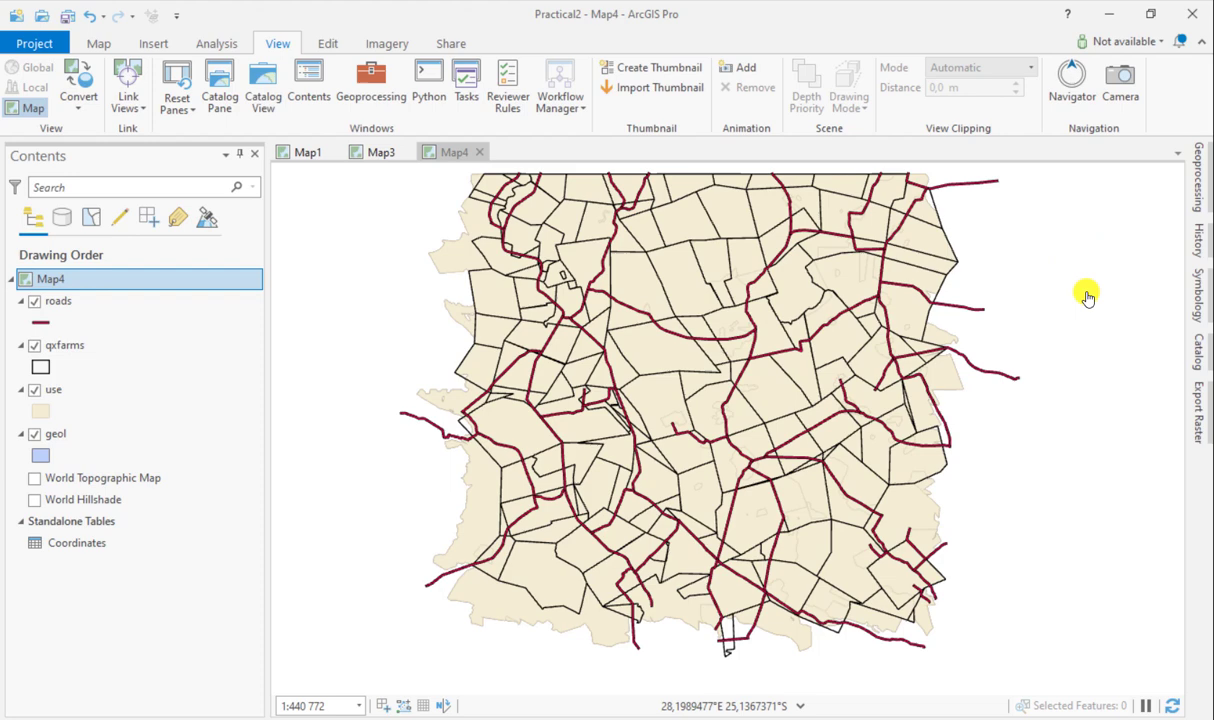
# - Run Define Projection on roads, using geol's HolidayResort coordinate system
pyautogui.click(1195, 180)
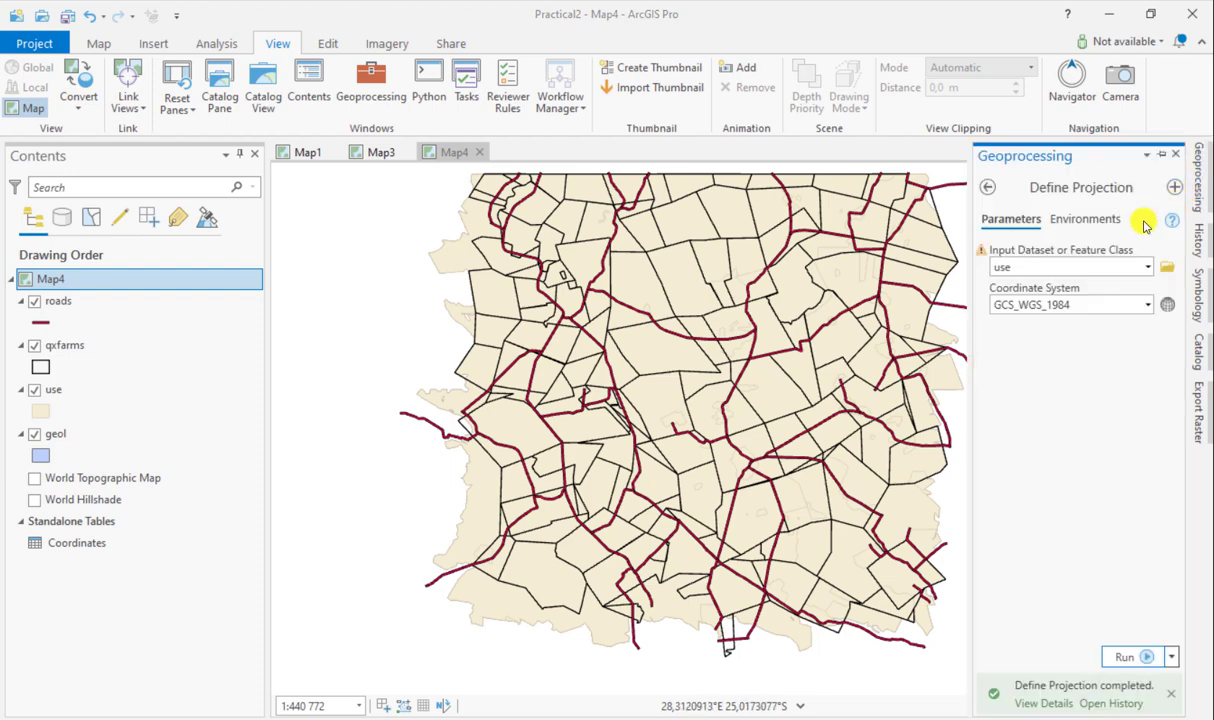
pyautogui.click(988, 190)
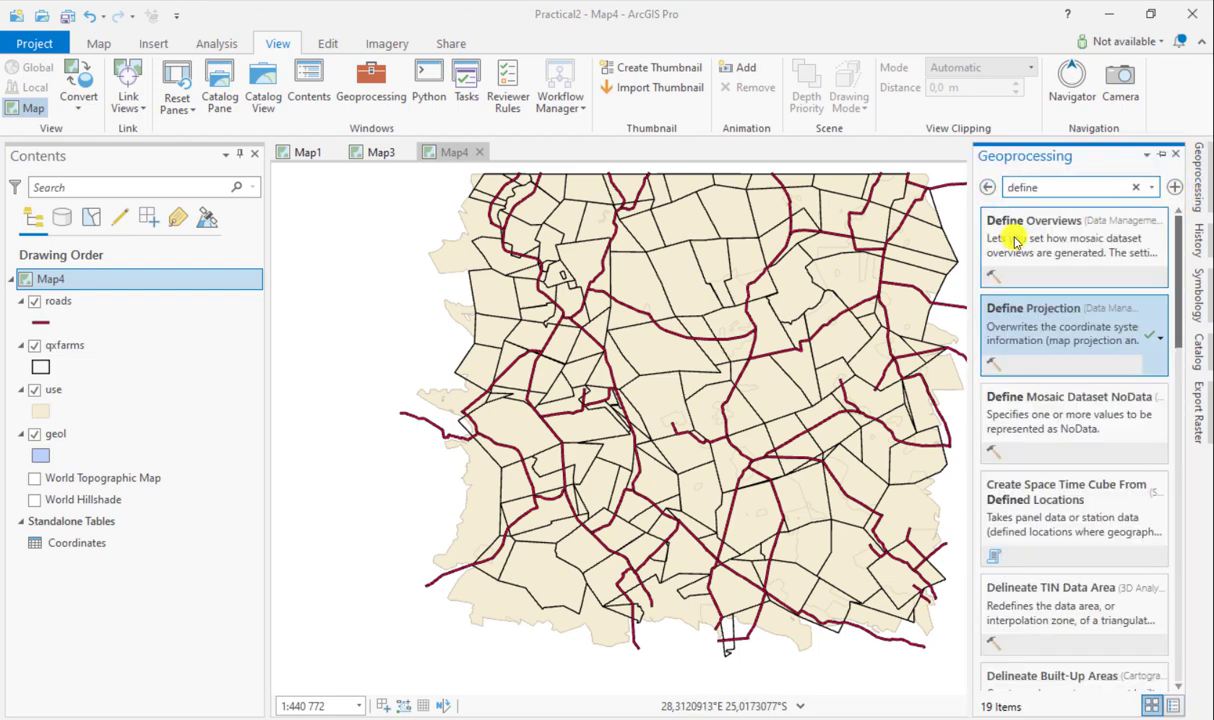
pyautogui.click(1037, 333)
pyautogui.click(1147, 266)
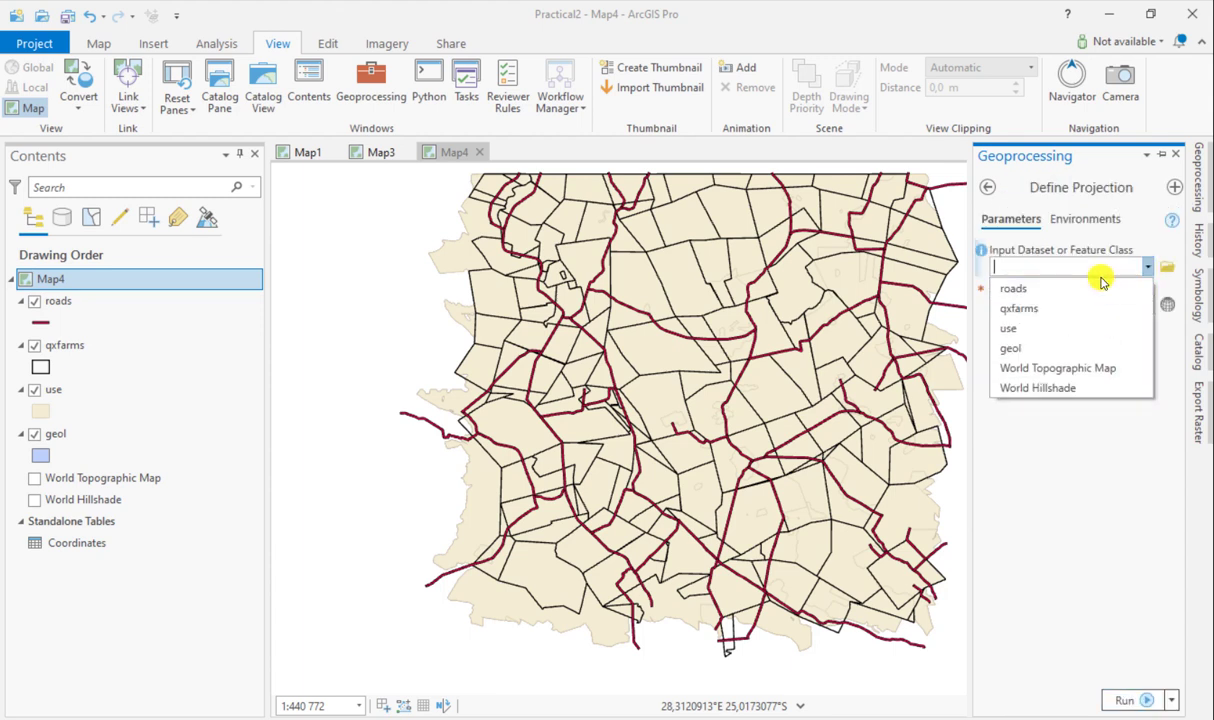
pyautogui.click(1013, 289)
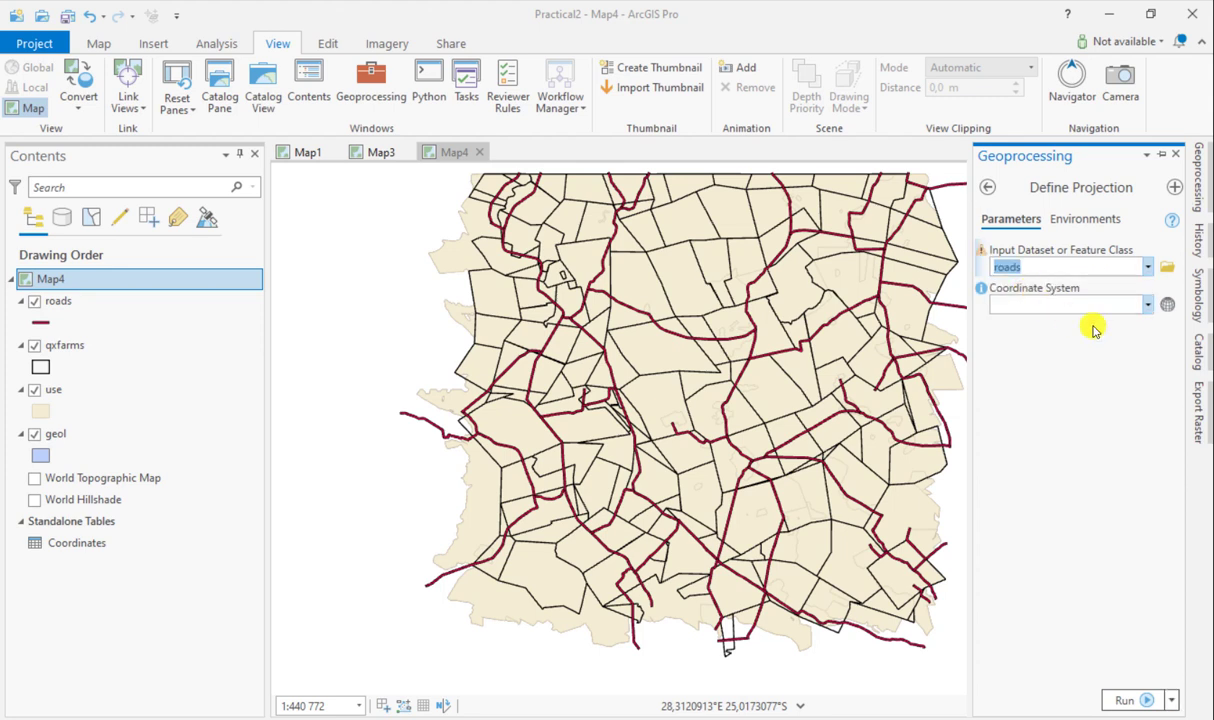
pyautogui.click(1147, 304)
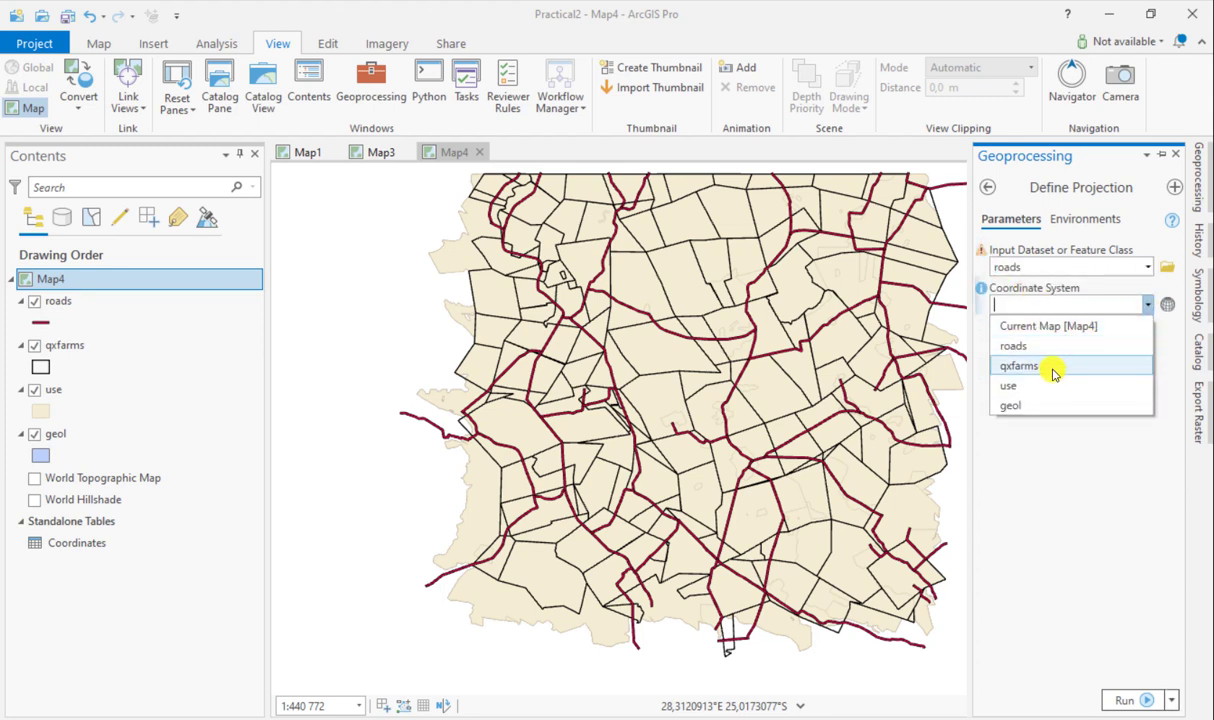
pyautogui.click(1025, 406)
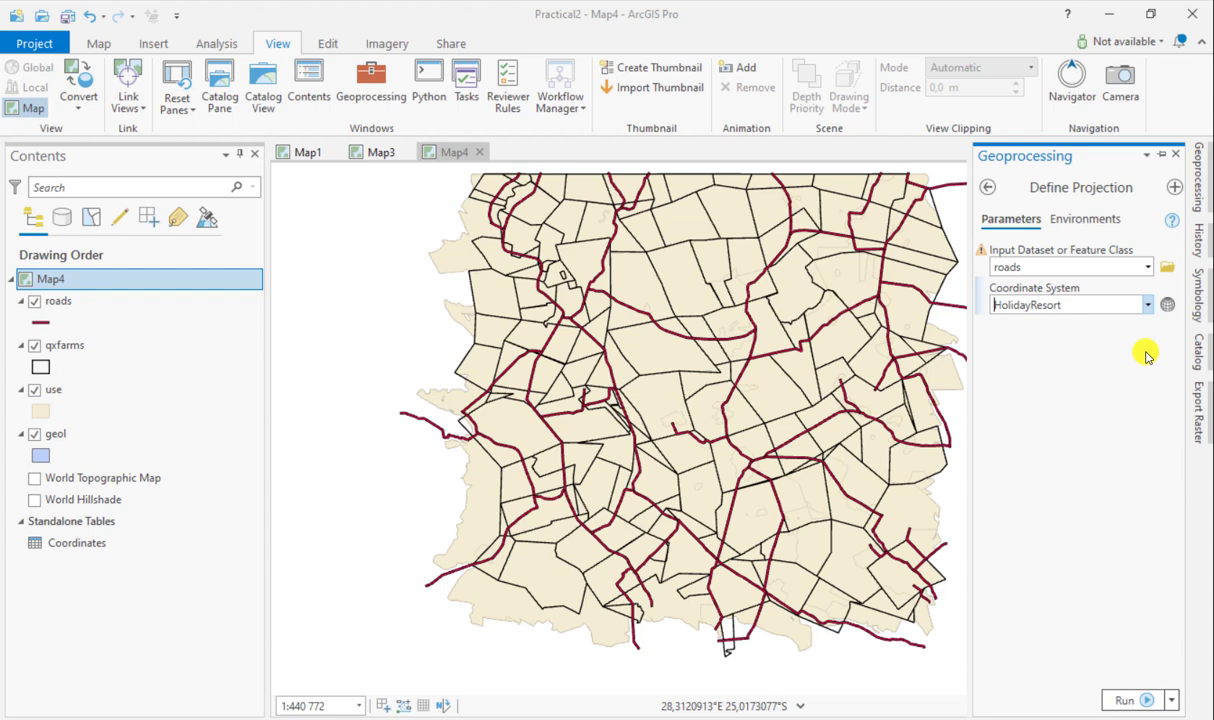
pyautogui.click(1138, 700)
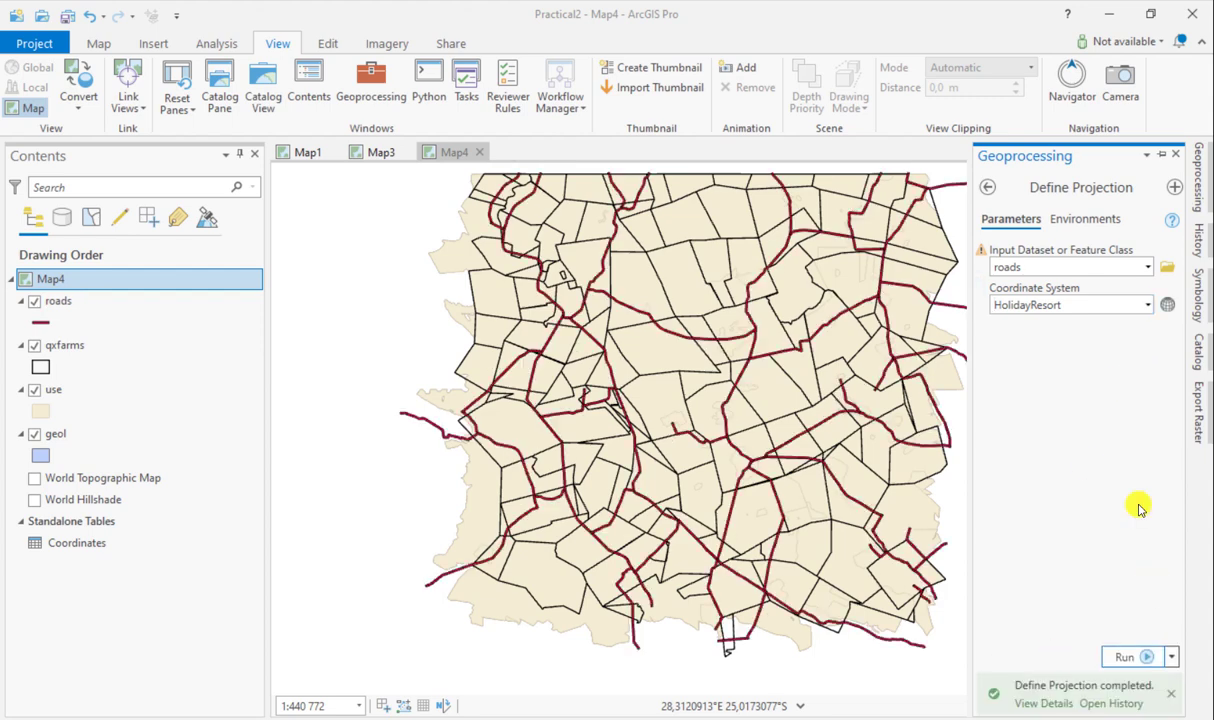
# - Confirm Map4's HolidayResort entry now lists roads alongside geol, then close Map Properties
pyautogui.doubleClick(78, 275)
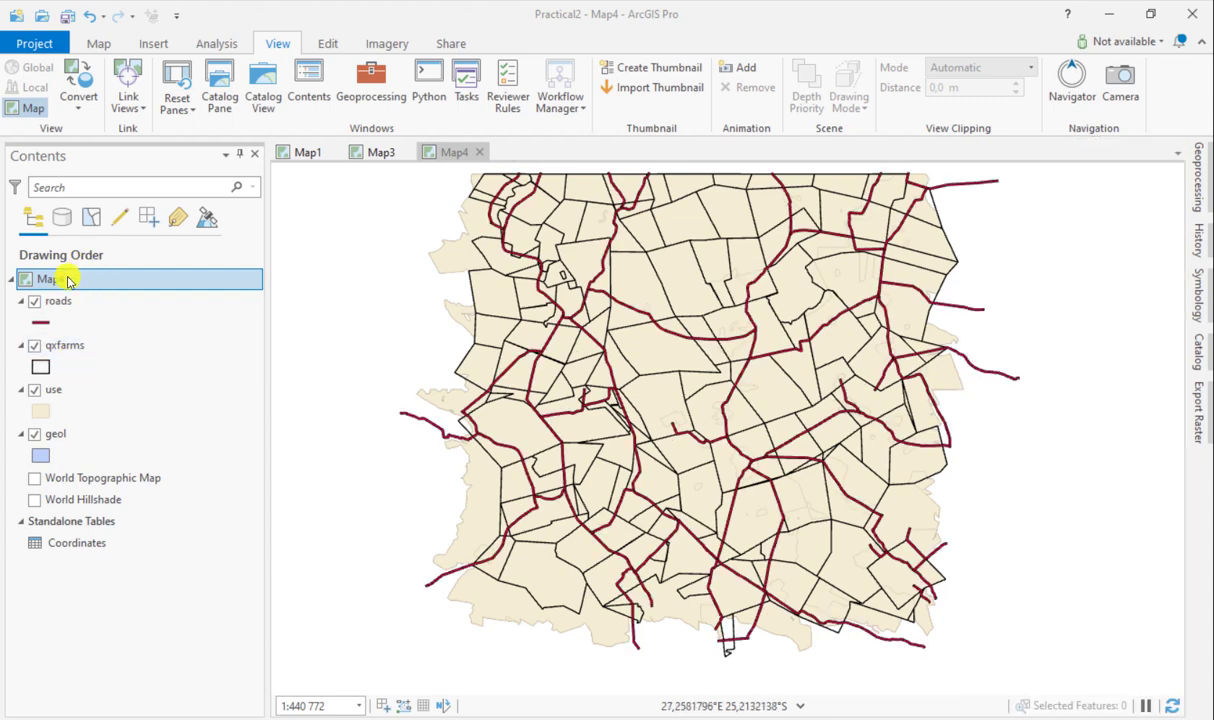
pyautogui.scroll(-1, 641, 405)
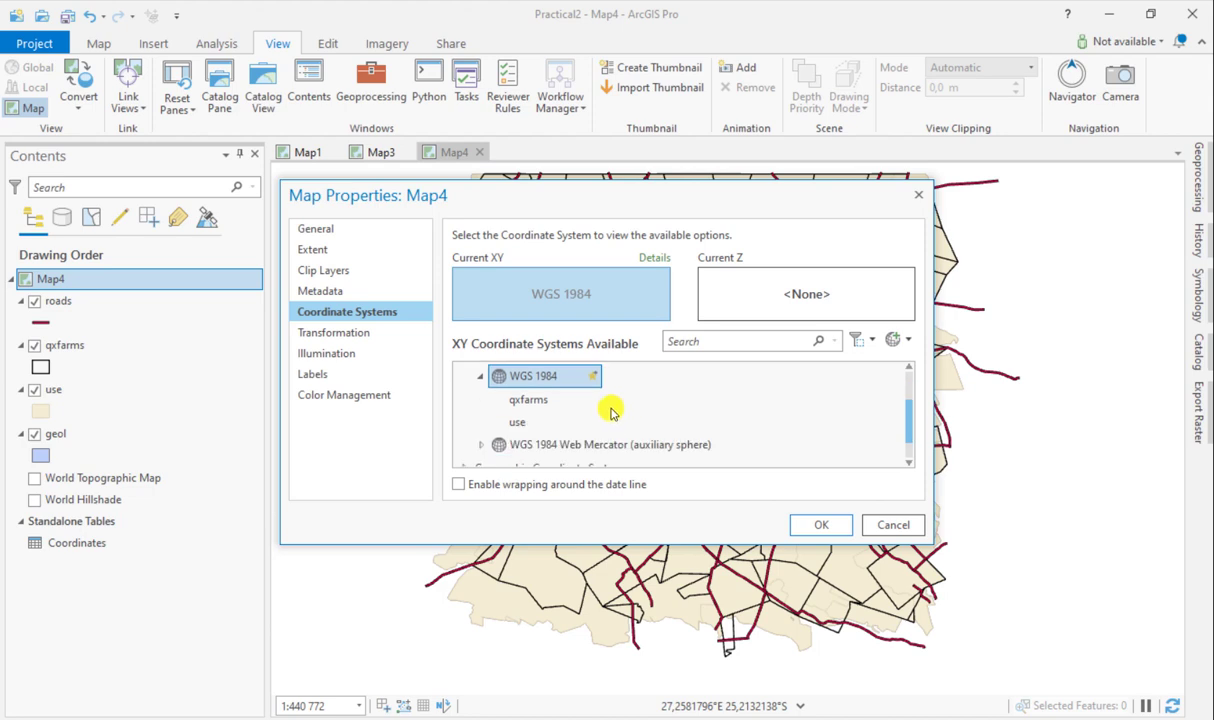
pyautogui.scroll(1, 609, 418)
pyautogui.doubleClick(540, 396)
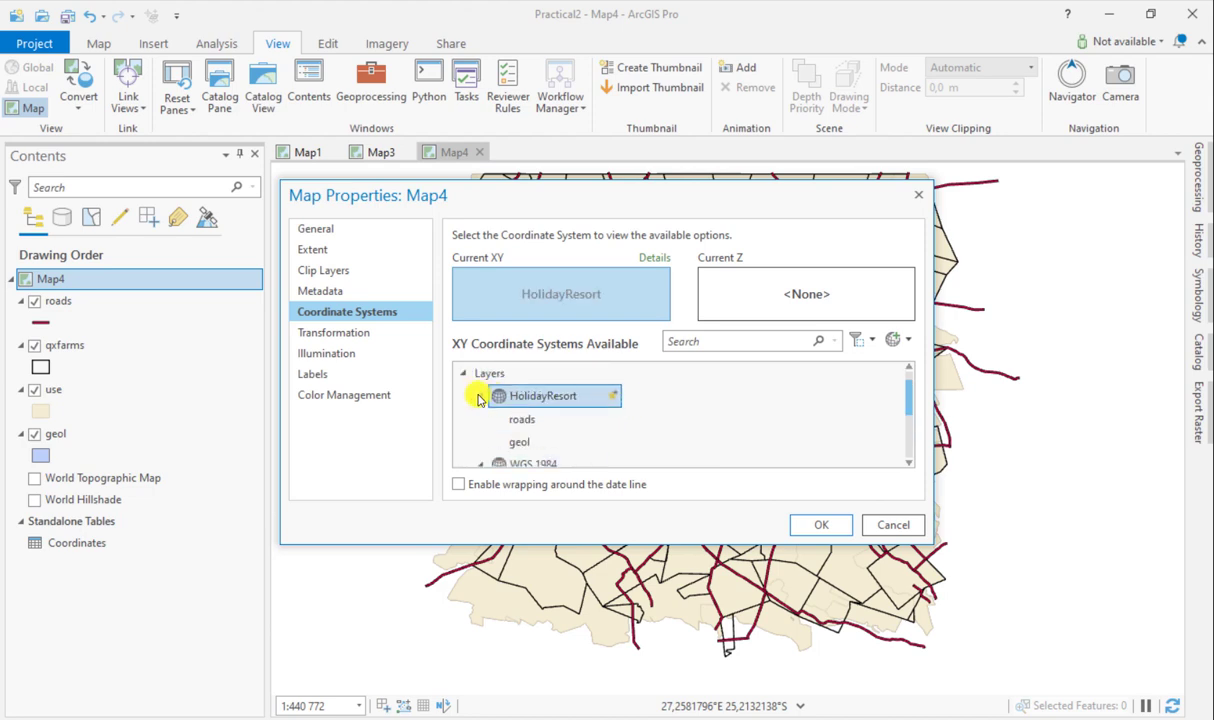
pyautogui.scroll(-1, 565, 405)
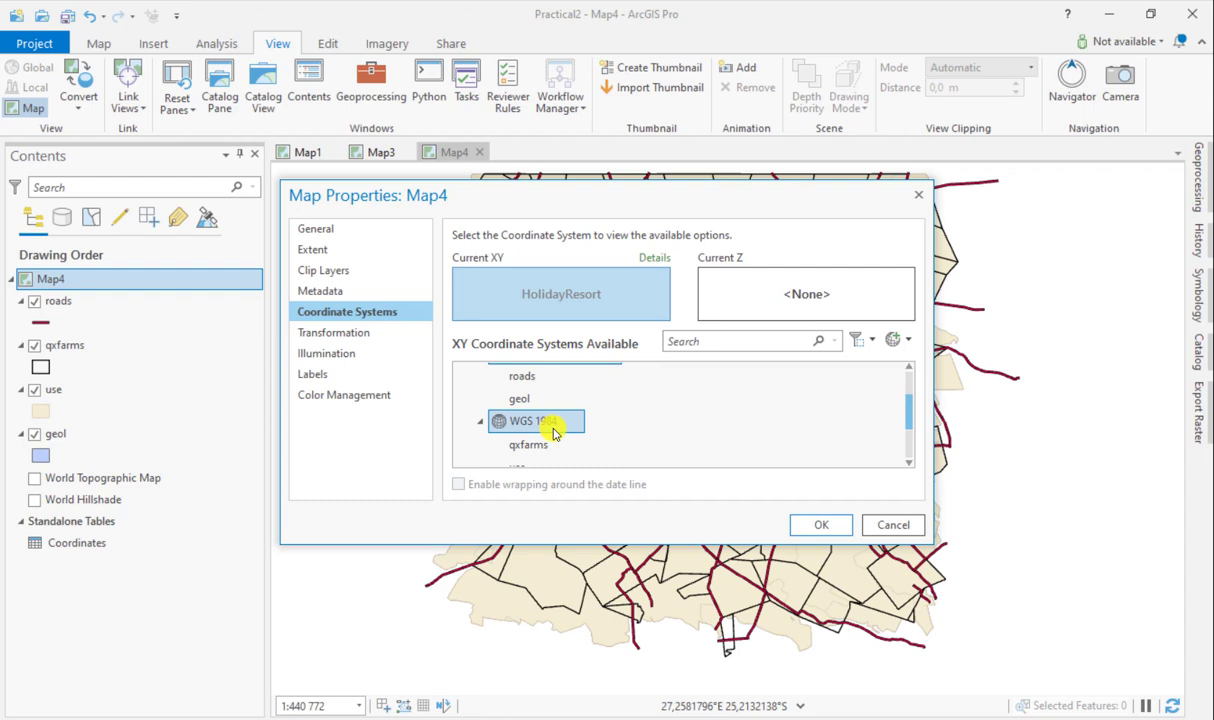
pyautogui.scroll(1, 553, 432)
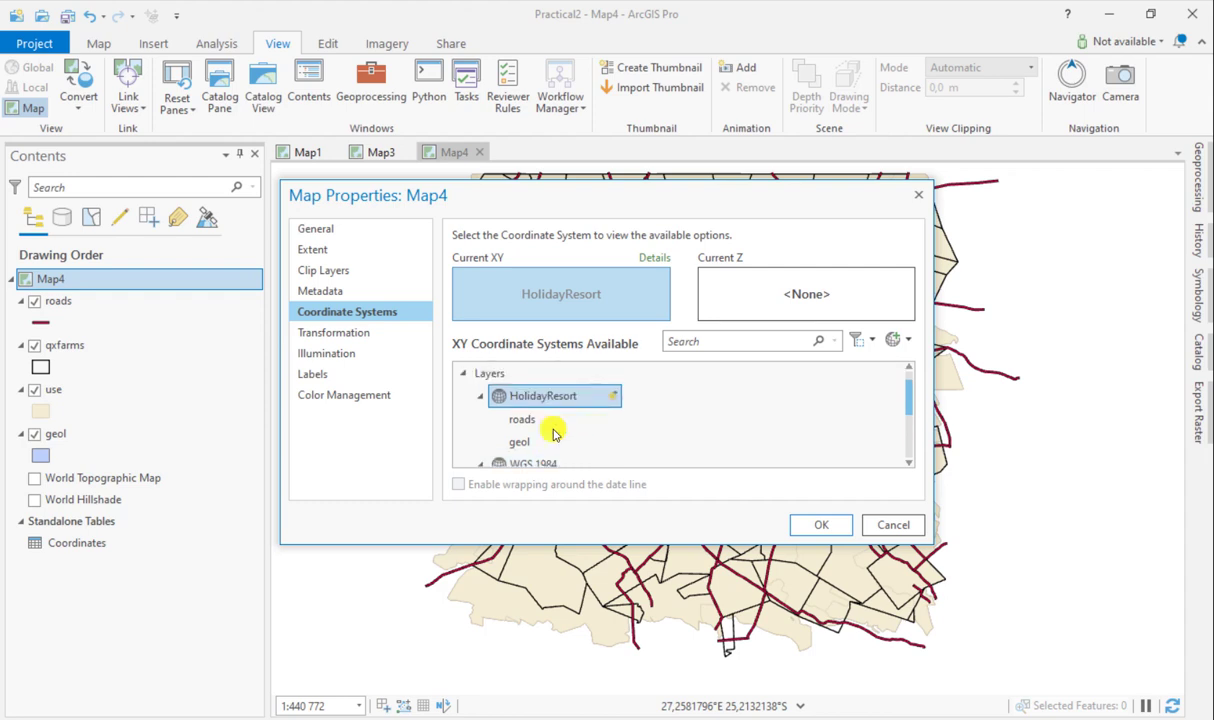
pyautogui.scroll(-1, 556, 432)
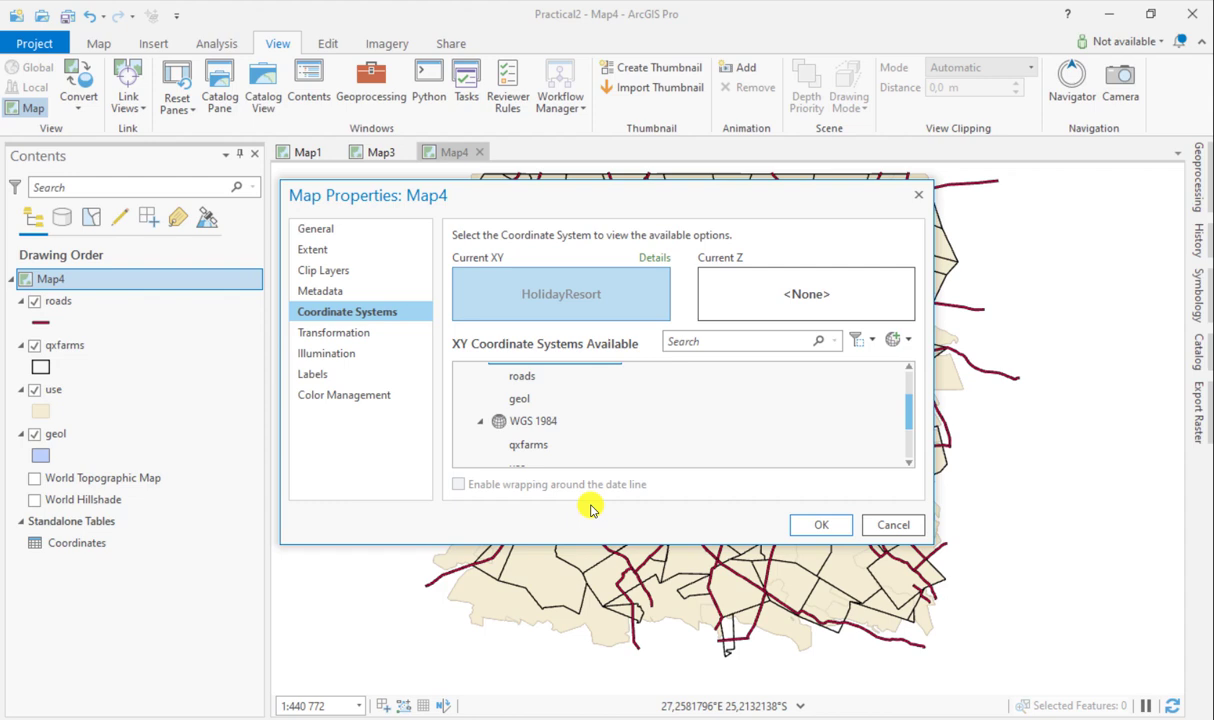
pyautogui.moveTo(607, 543); pyautogui.dragTo(624, 651)
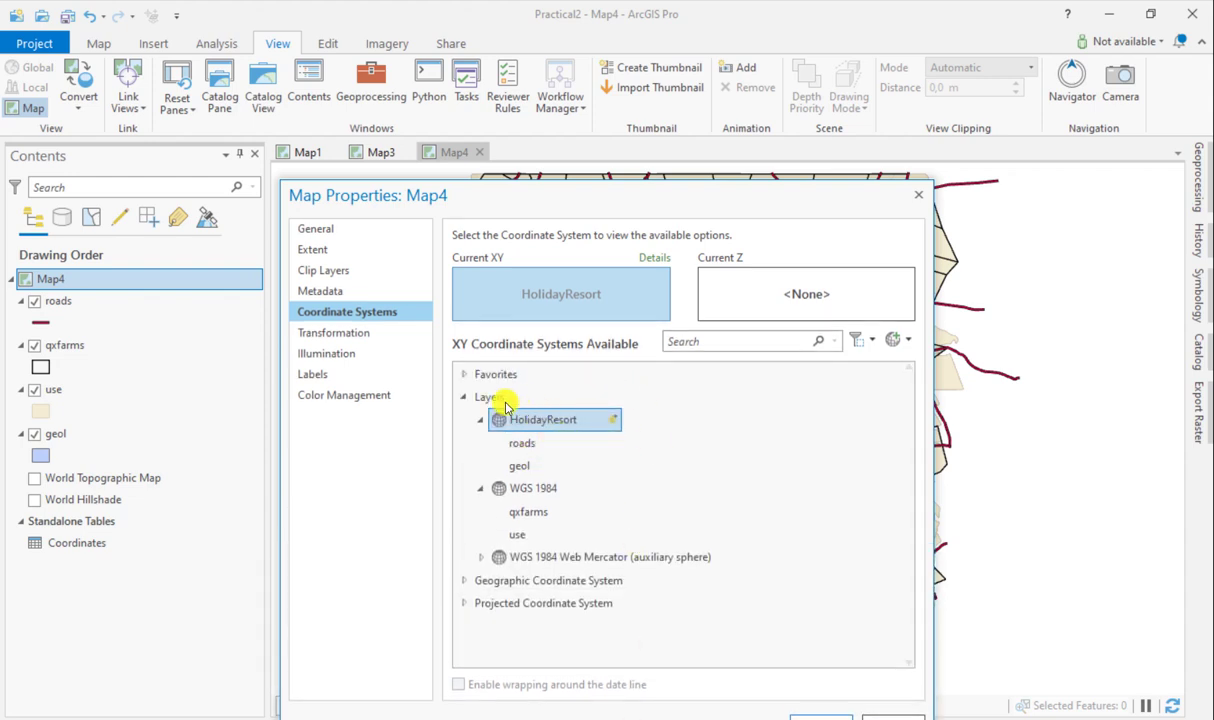
pyautogui.click(919, 198)
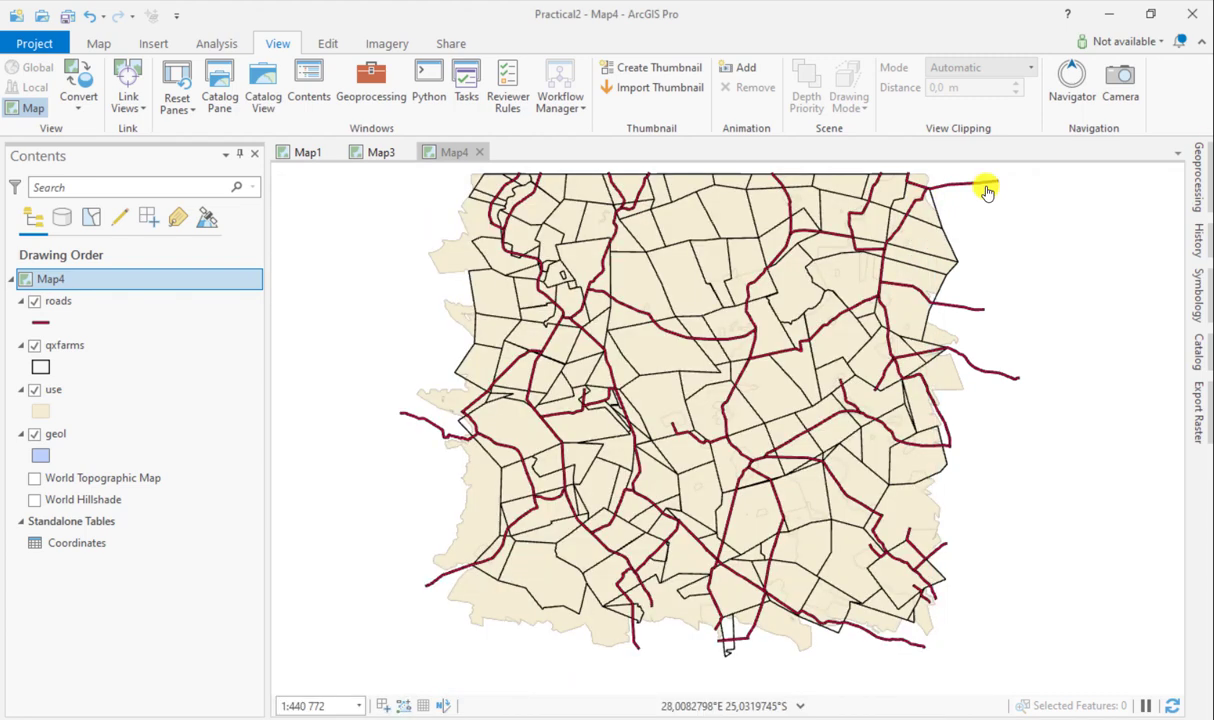
# - Search the geoprocessing tools for 'reproj' to list Project and Batch Project
pyautogui.click(1199, 210)
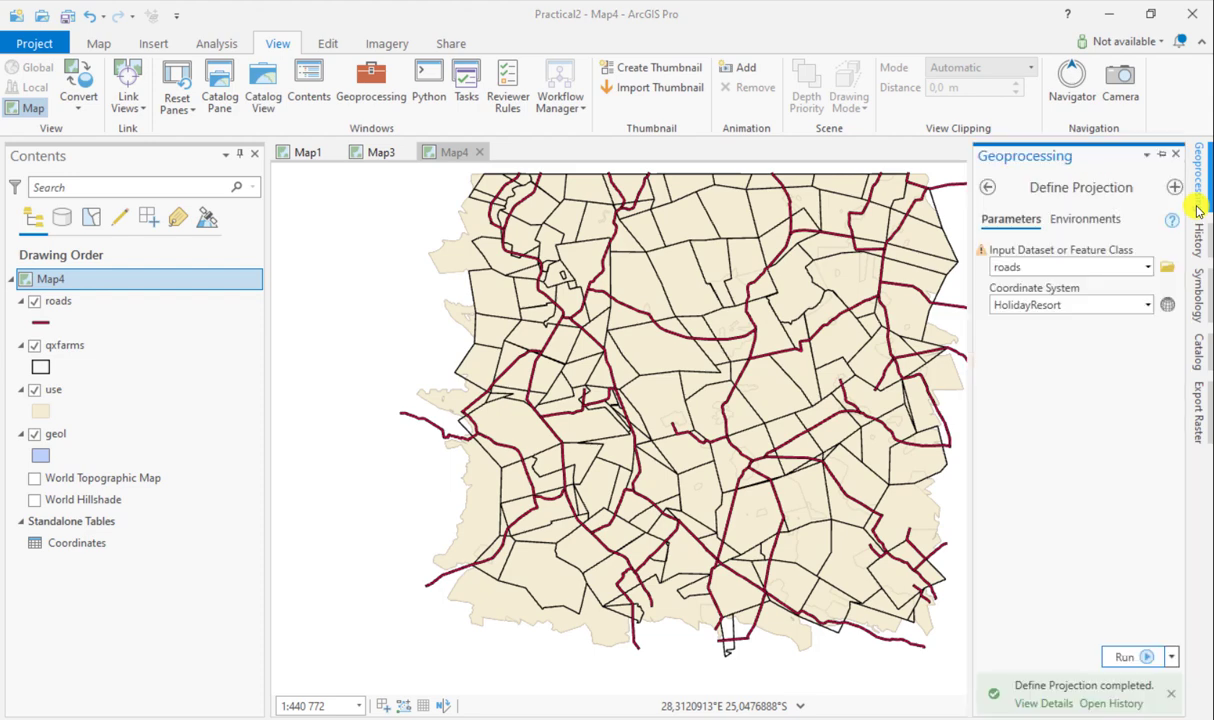
pyautogui.click(987, 187)
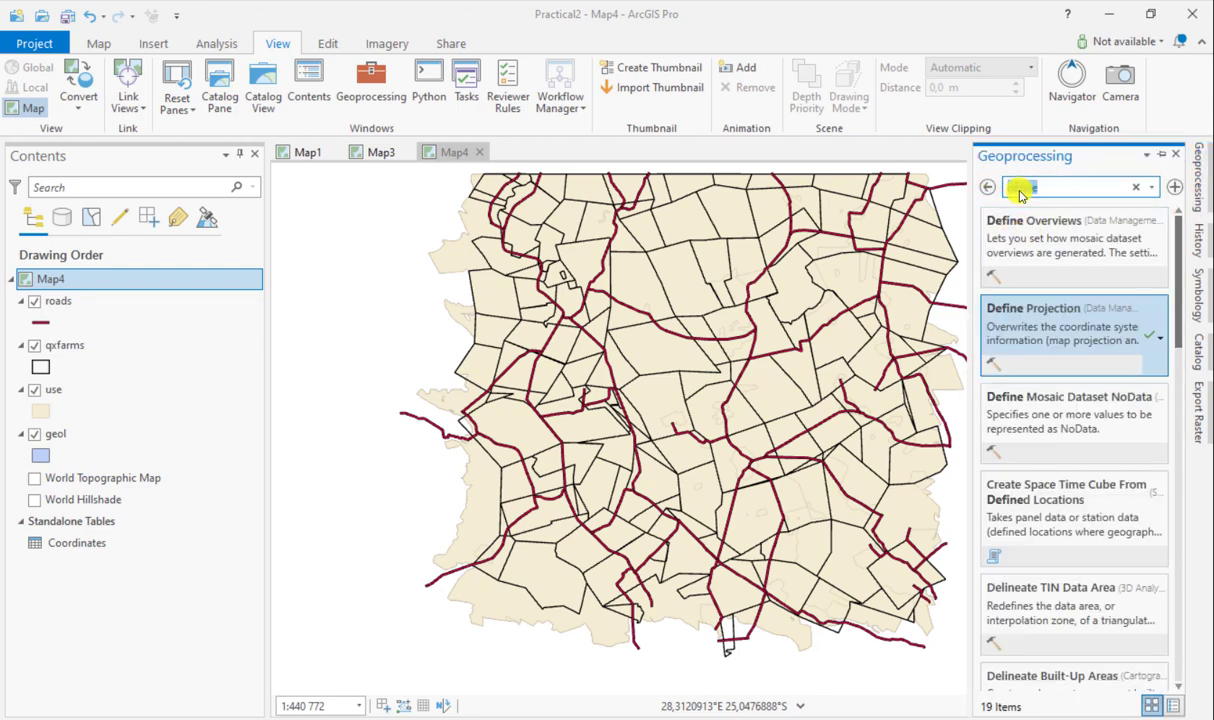
pyautogui.doubleClick(1022, 188)
pyautogui.write('repro')
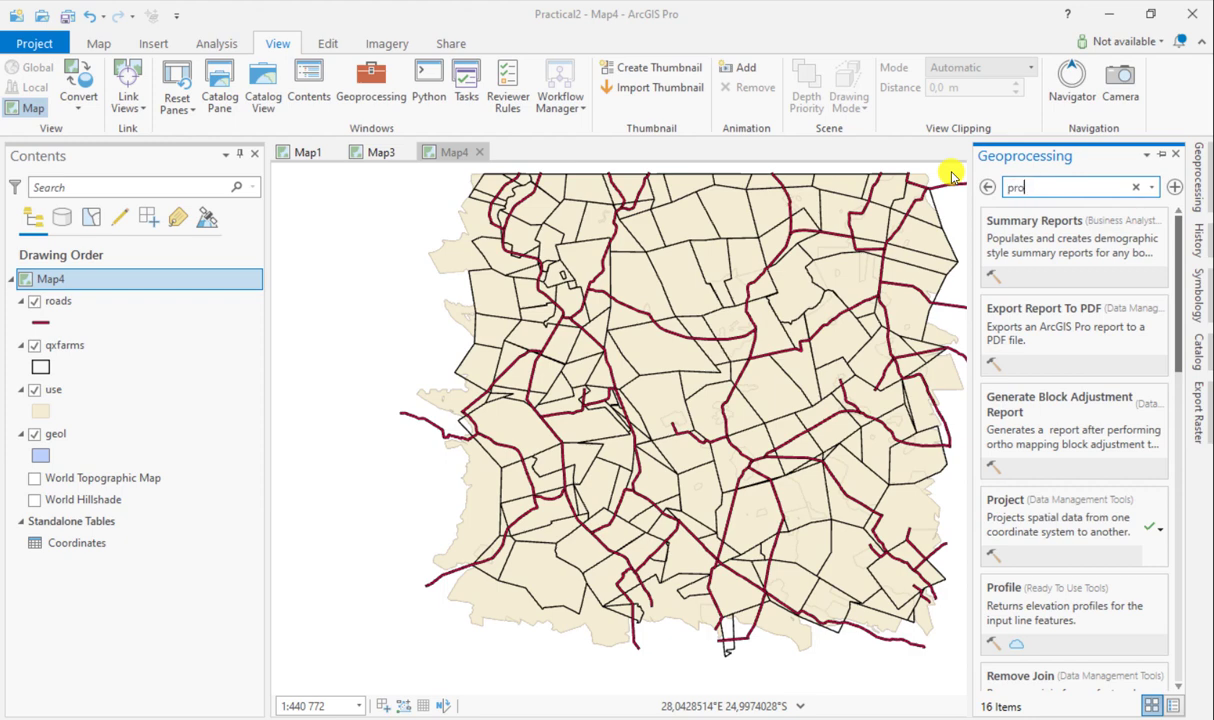
pyautogui.write('j')
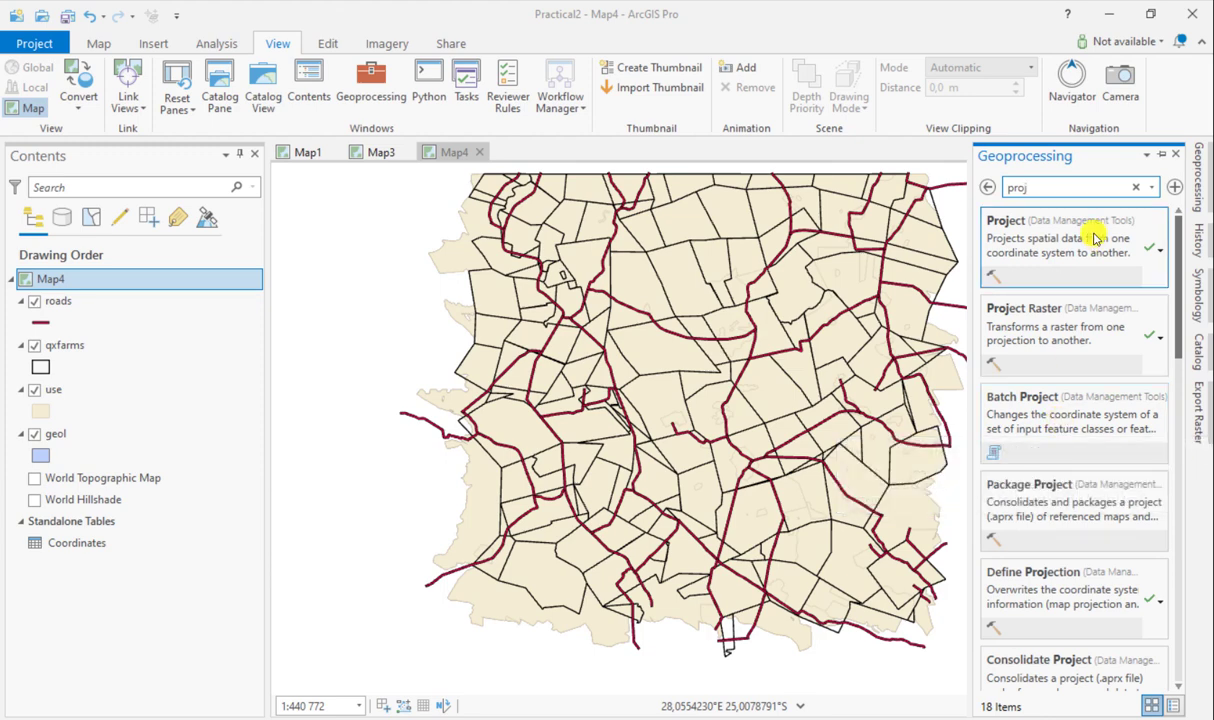
# - Load Batch Project with the selected use and qxfarms layers as input feature classes
pyautogui.click(1060, 400)
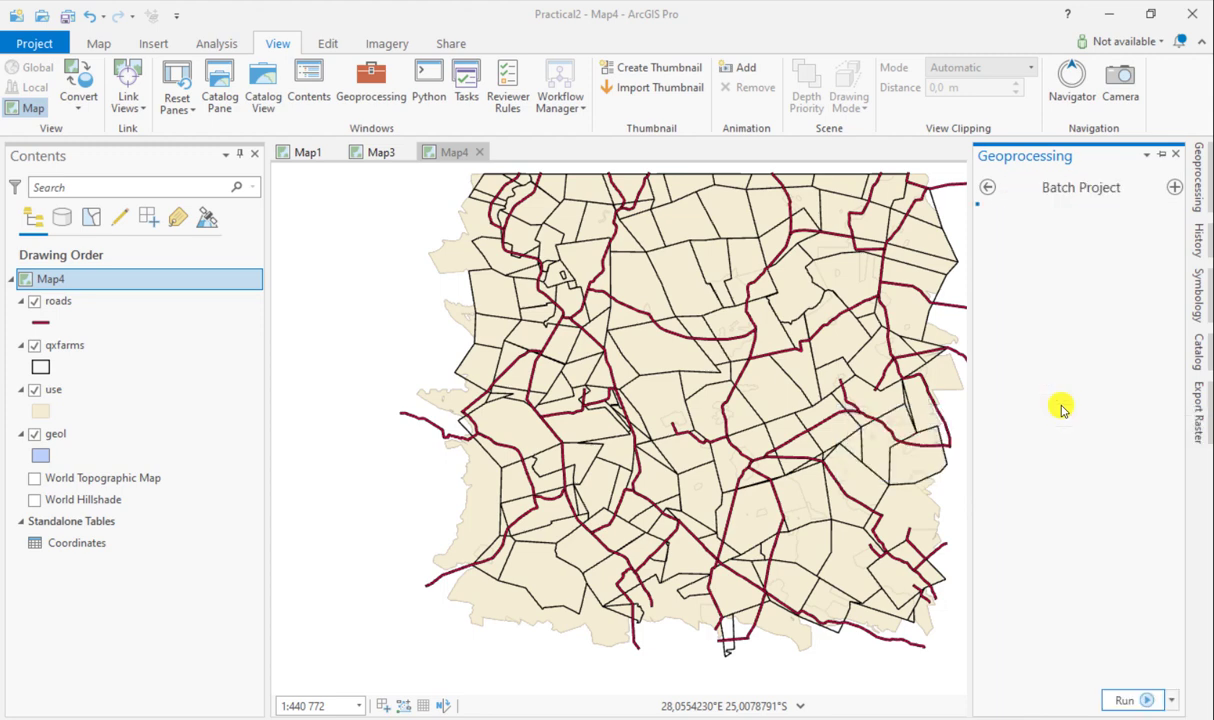
pyautogui.click(1168, 270)
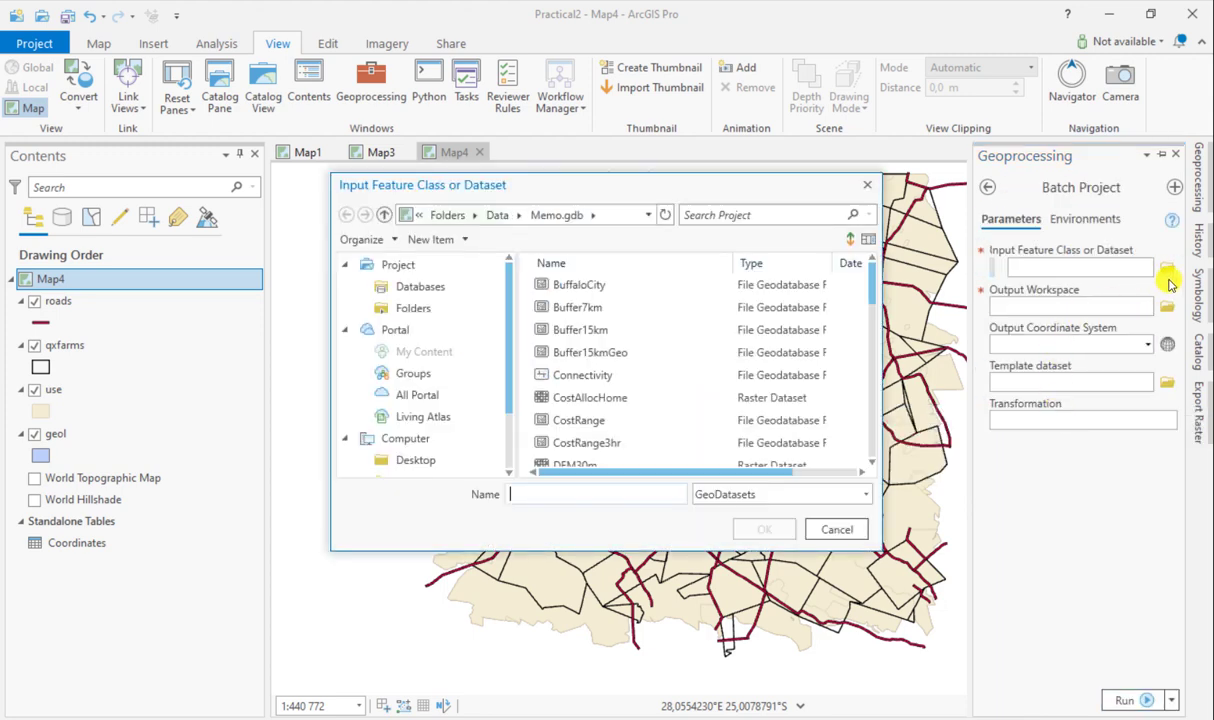
pyautogui.click(830, 529)
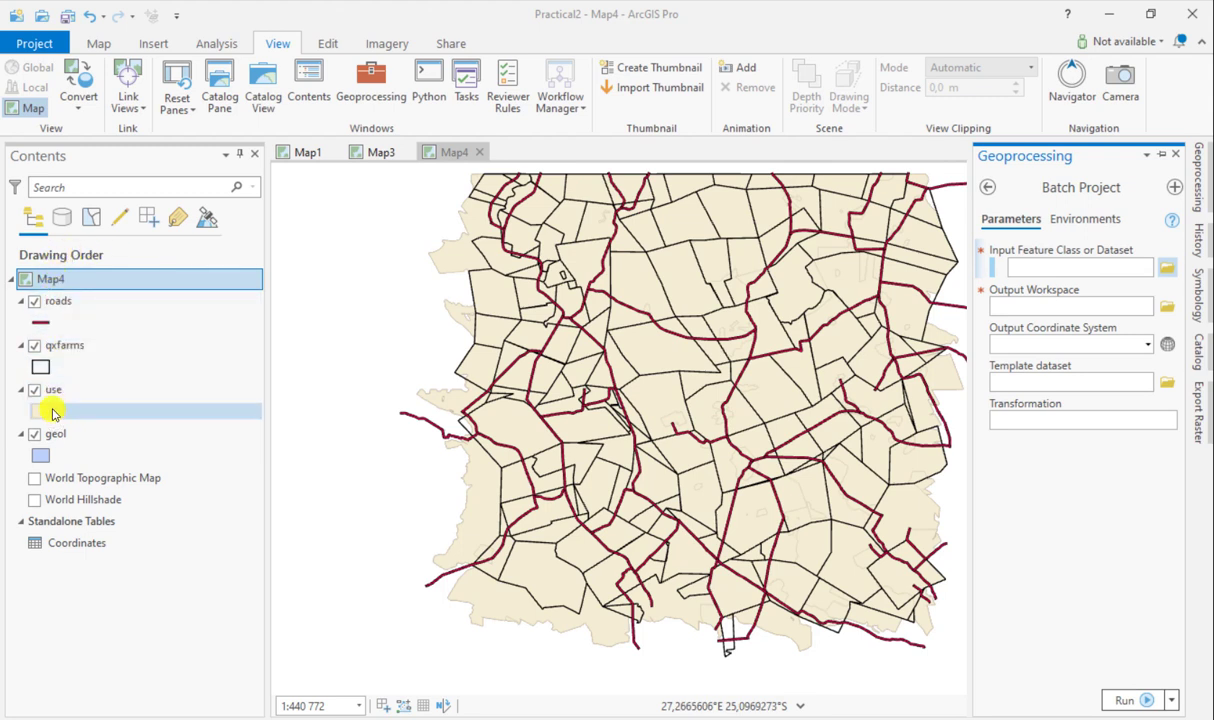
pyautogui.click(57, 395)
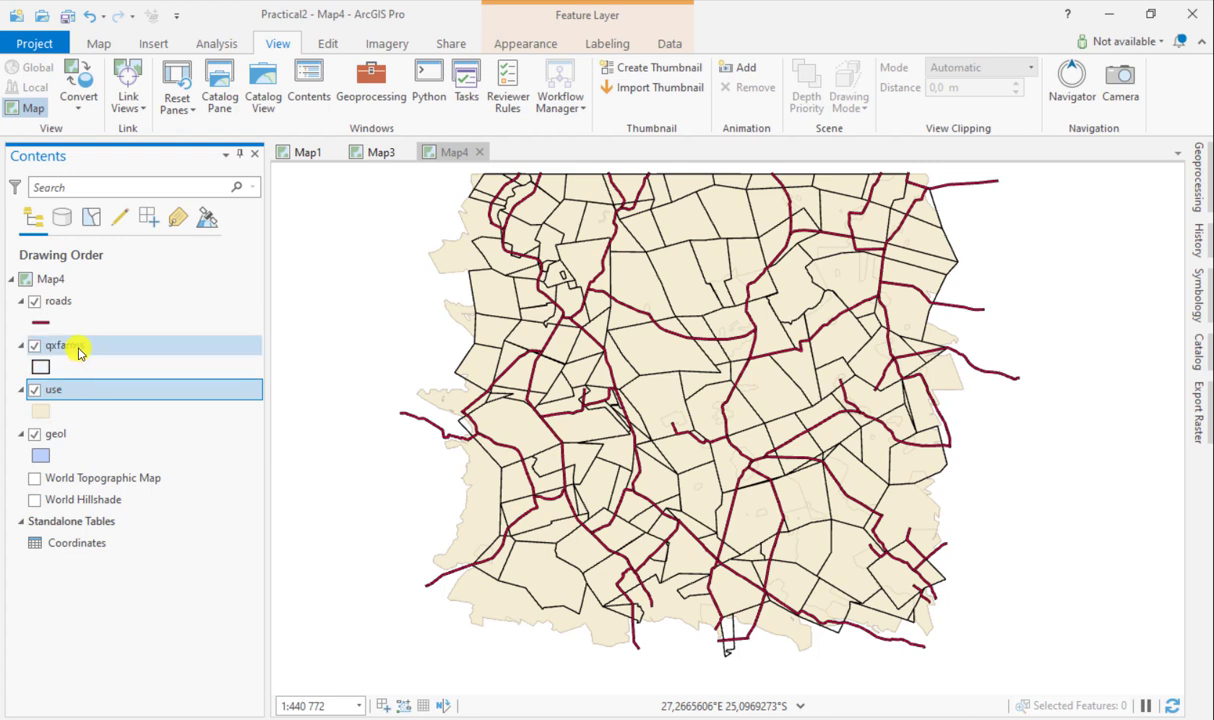
pyautogui.keyDown('ctrl'); pyautogui.click(78, 349); pyautogui.keyUp('ctrl')
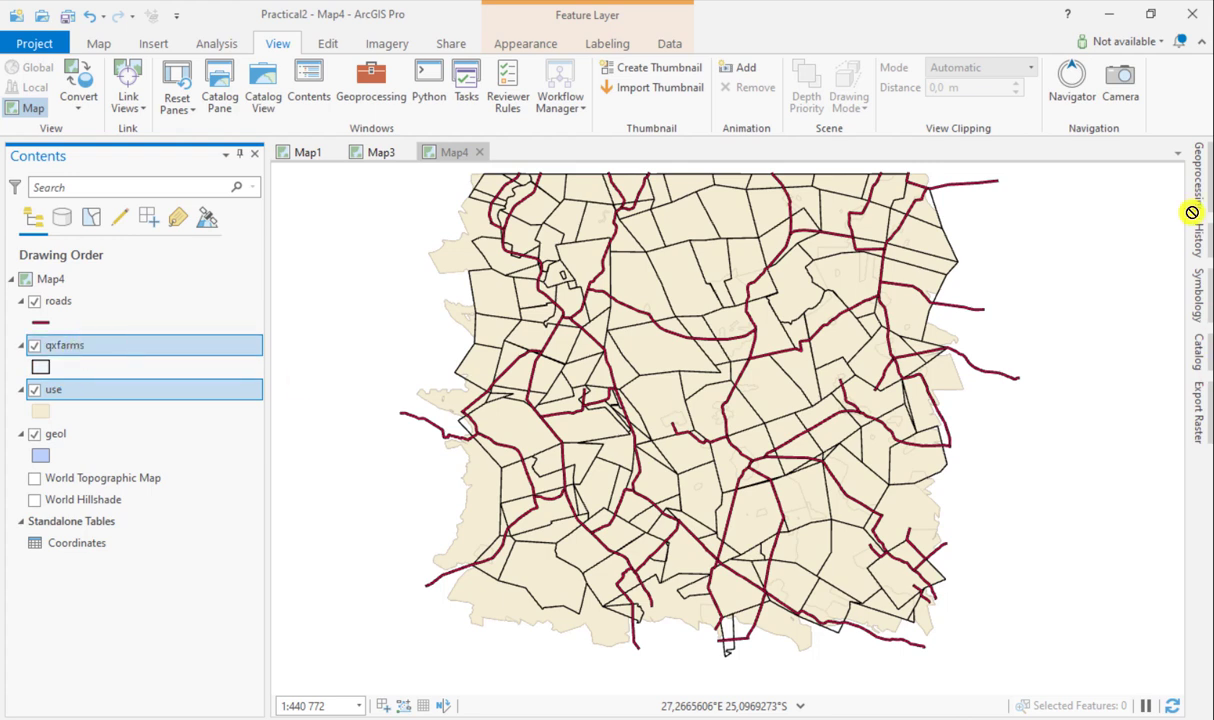
pyautogui.click(1198, 178)
pyautogui.click(1182, 154)
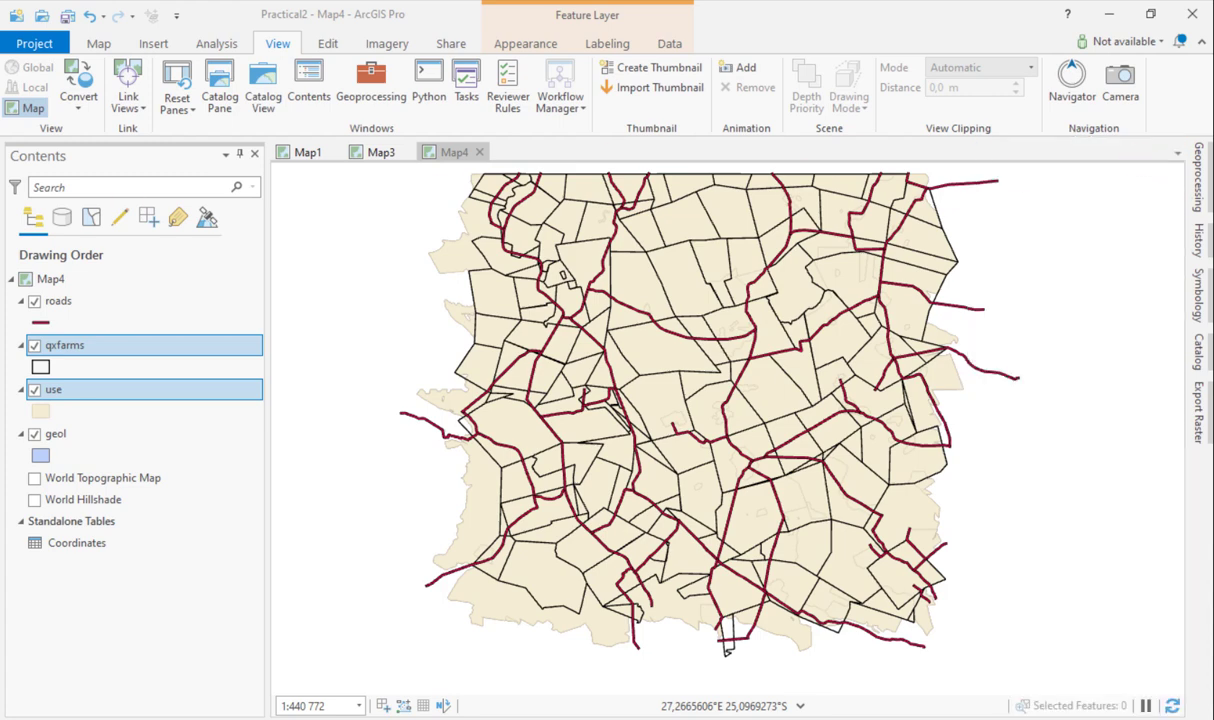
pyautogui.moveTo(68, 330); pyautogui.dragTo(988, 264)
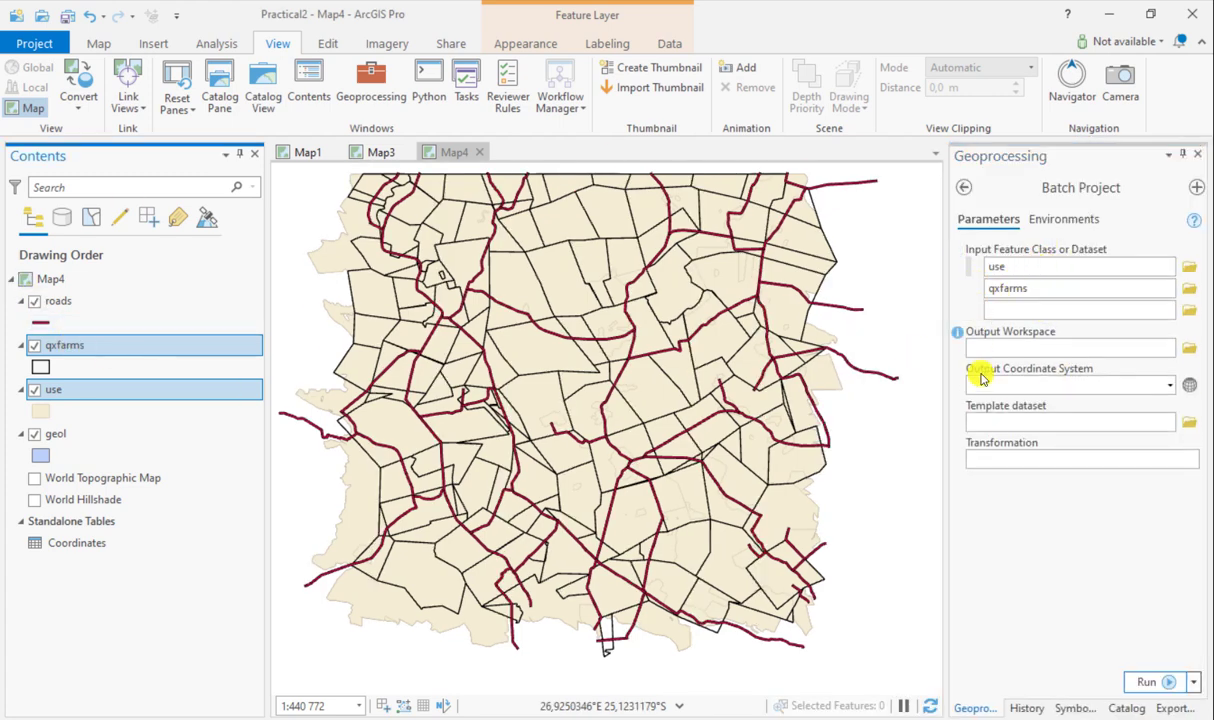
# - Try picking Practical_2_Data.gdb in the Data folder as output workspace, then abandon it
pyautogui.click(1189, 348)
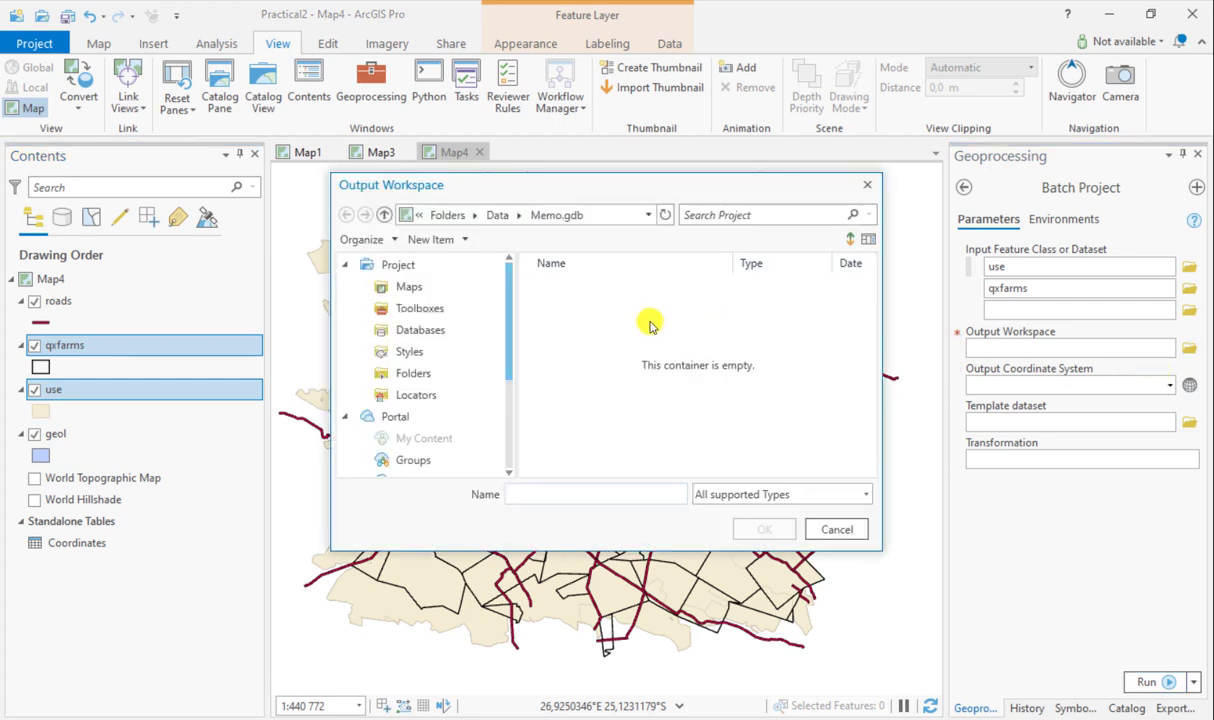
pyautogui.click(500, 218)
pyautogui.click(545, 328)
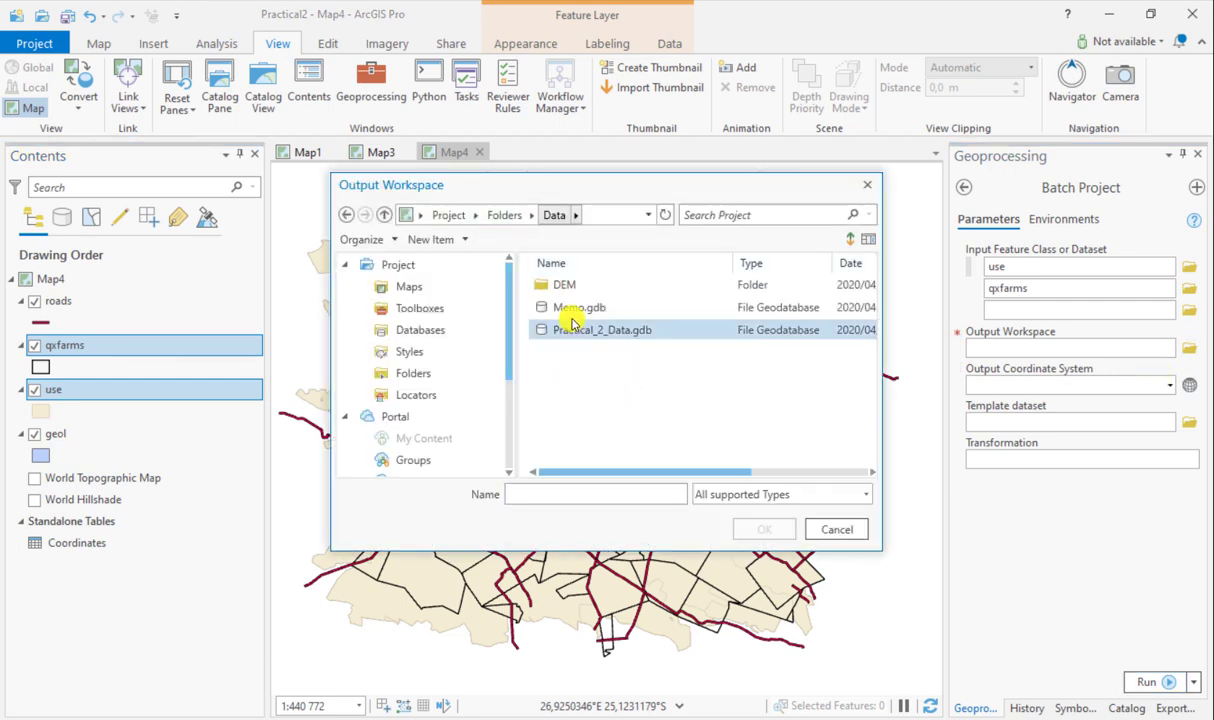
pyautogui.click(582, 334)
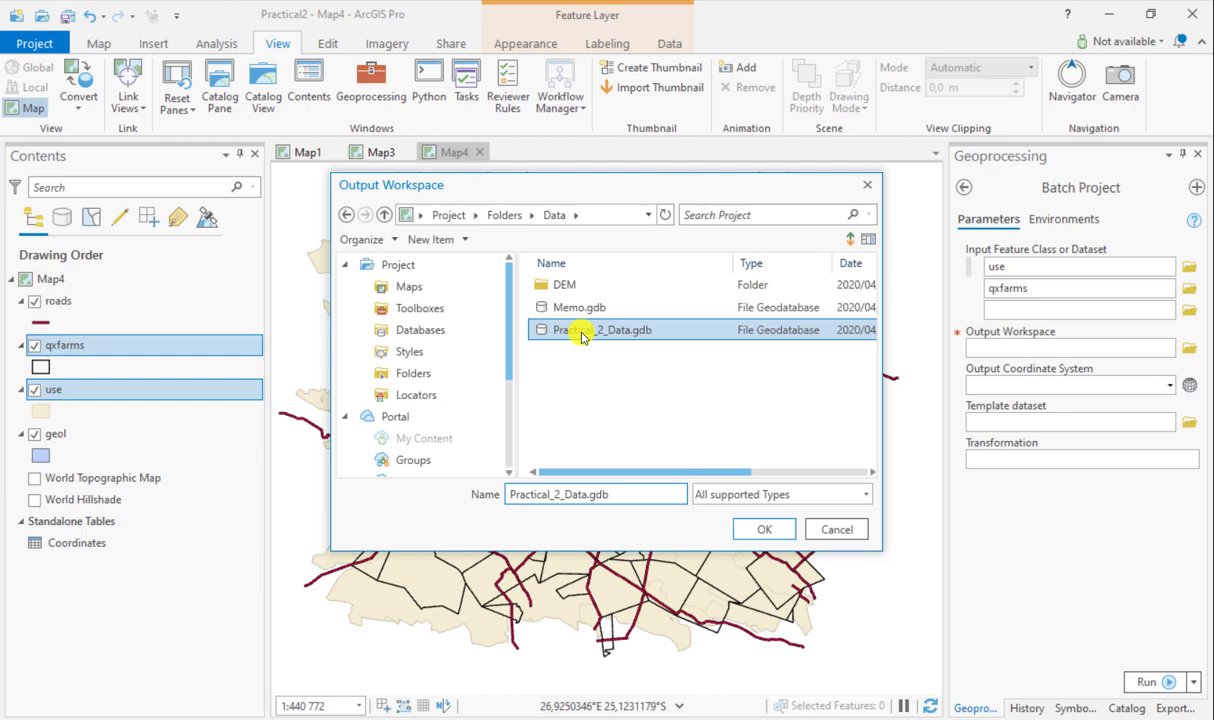
pyautogui.click(834, 529)
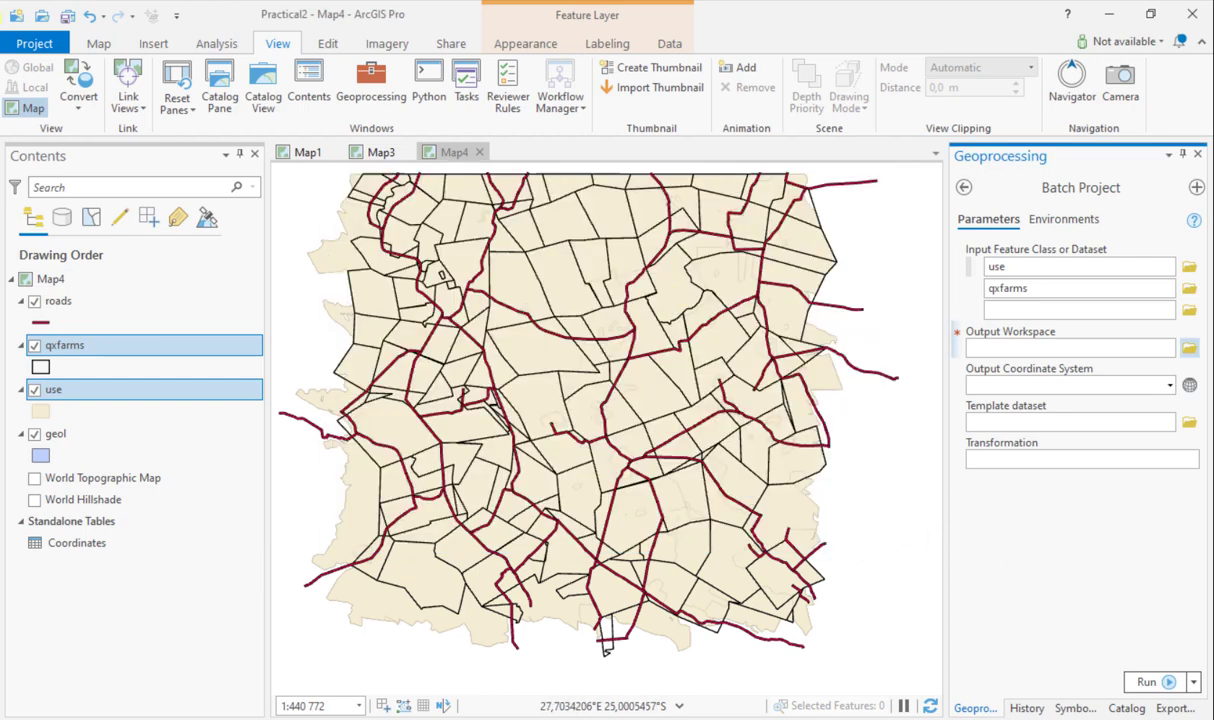
pyautogui.click(963, 187)
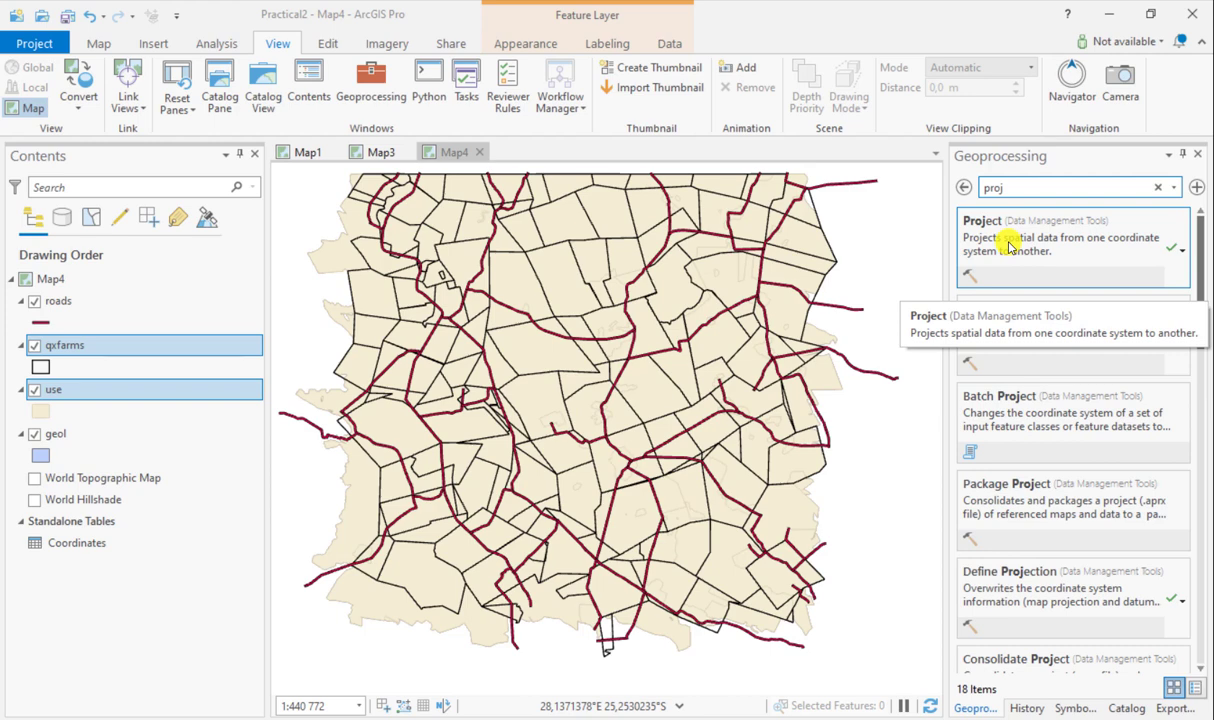
# - Run Batch Project on use and qxfarms with geol's HolidayResort system, outputting to Practical2.gdb
pyautogui.click(1022, 436)
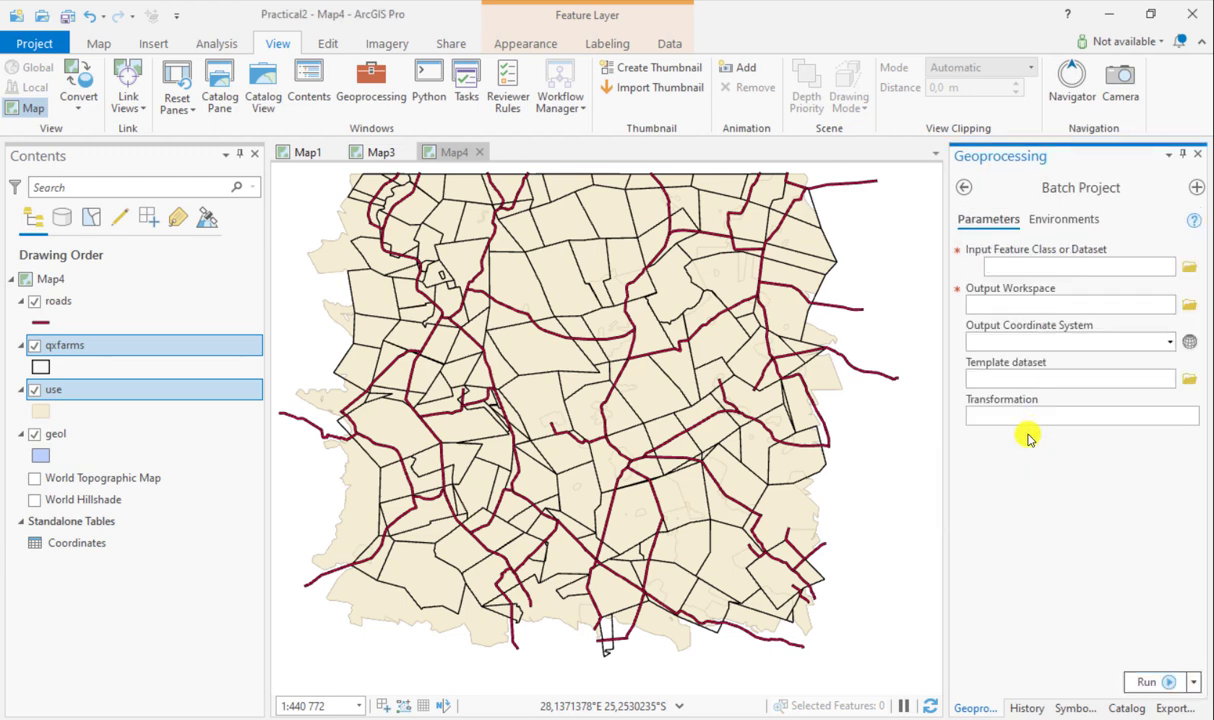
pyautogui.click(114, 325)
pyautogui.moveTo(1130, 293); pyautogui.dragTo(1043, 274)
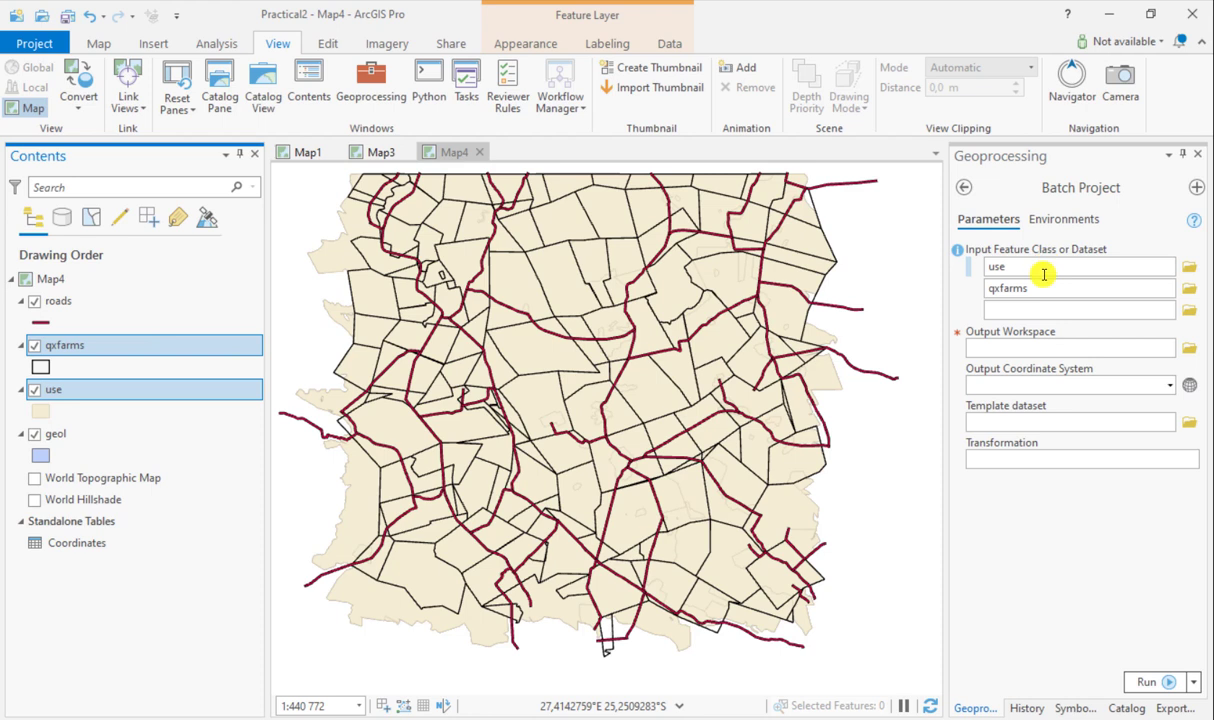
pyautogui.click(1168, 386)
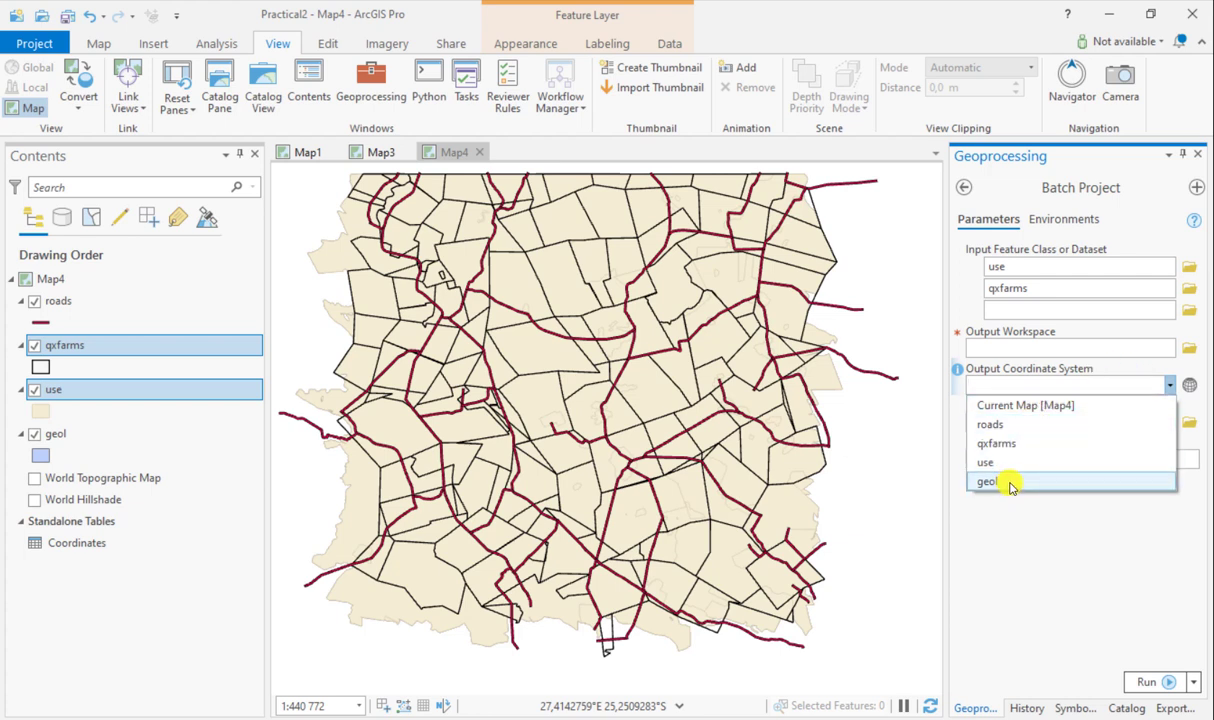
pyautogui.click(1010, 482)
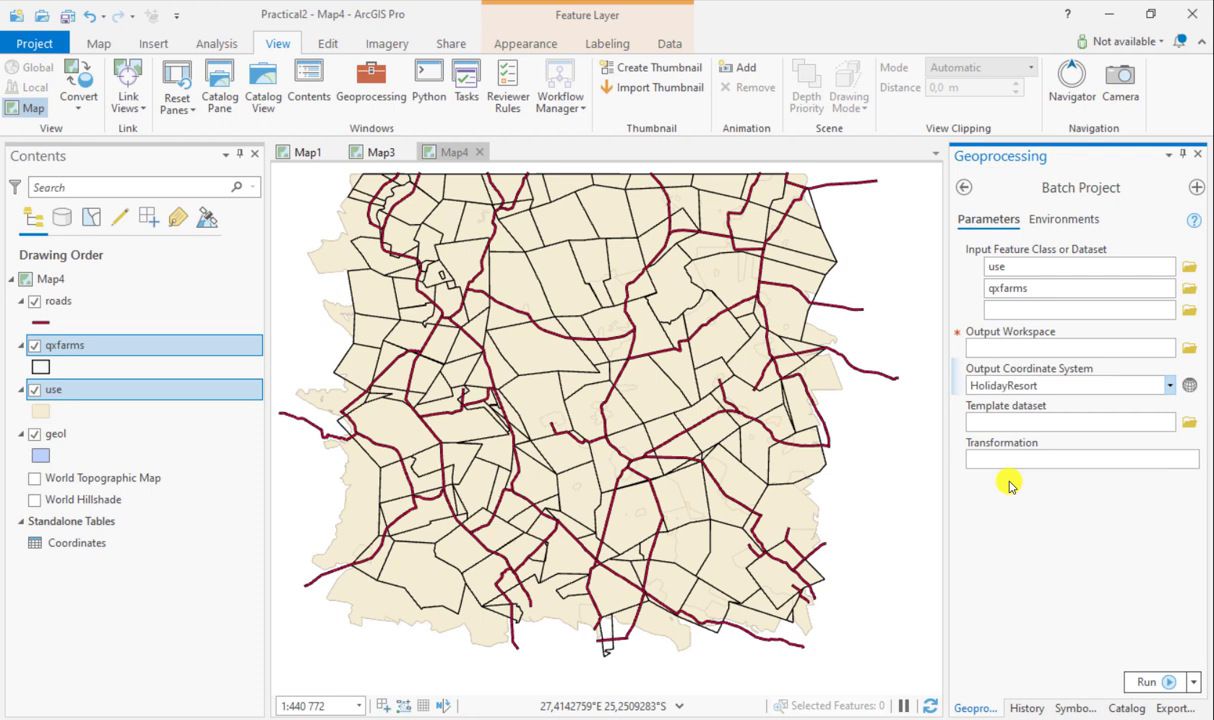
pyautogui.click(1072, 347)
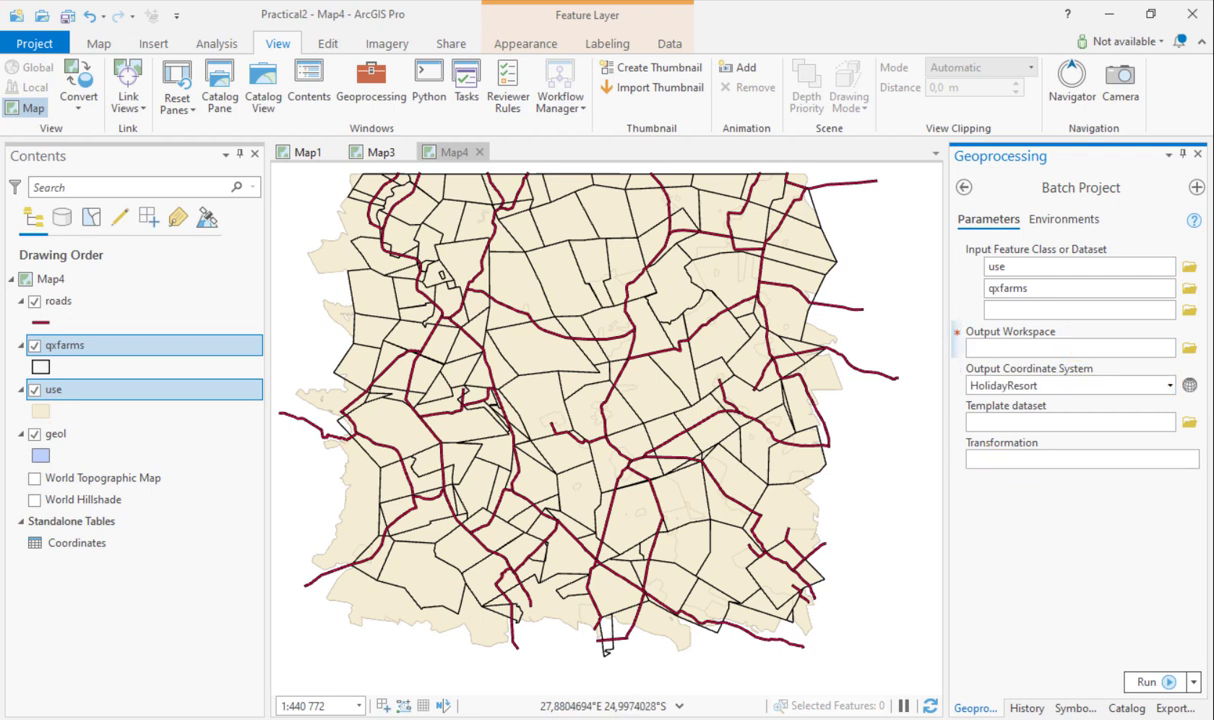
pyautogui.write('Practical2.gdb')
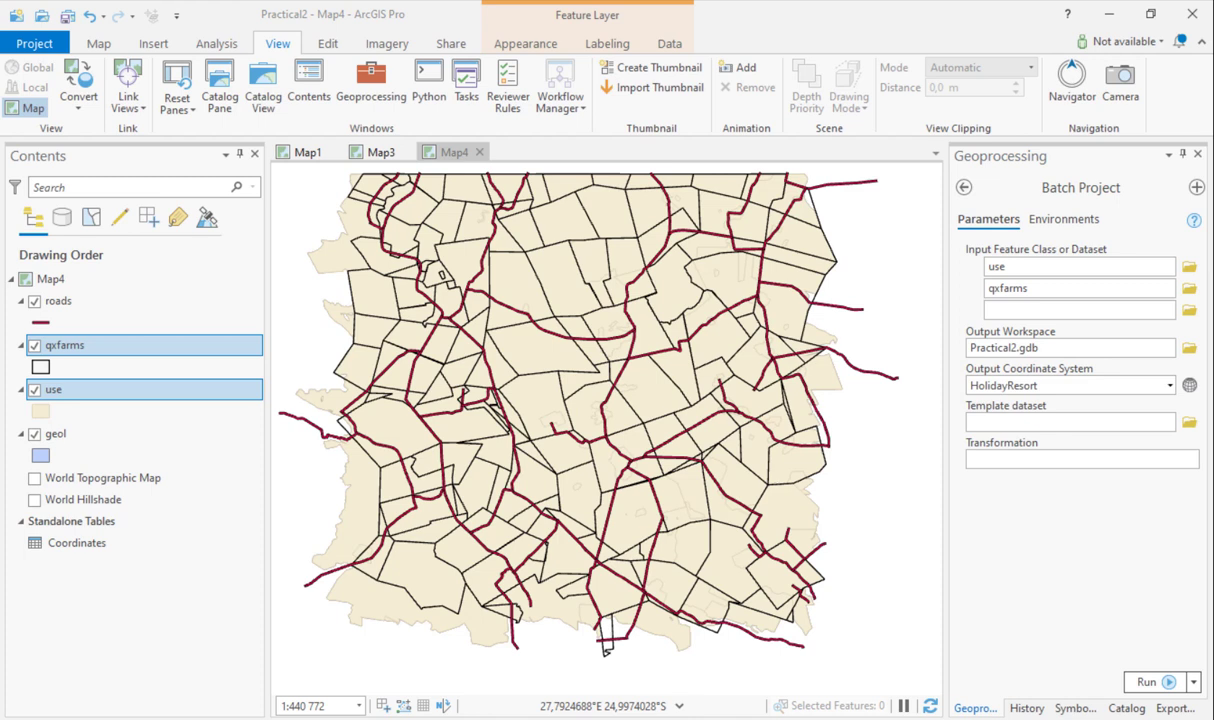
pyautogui.click(1038, 458)
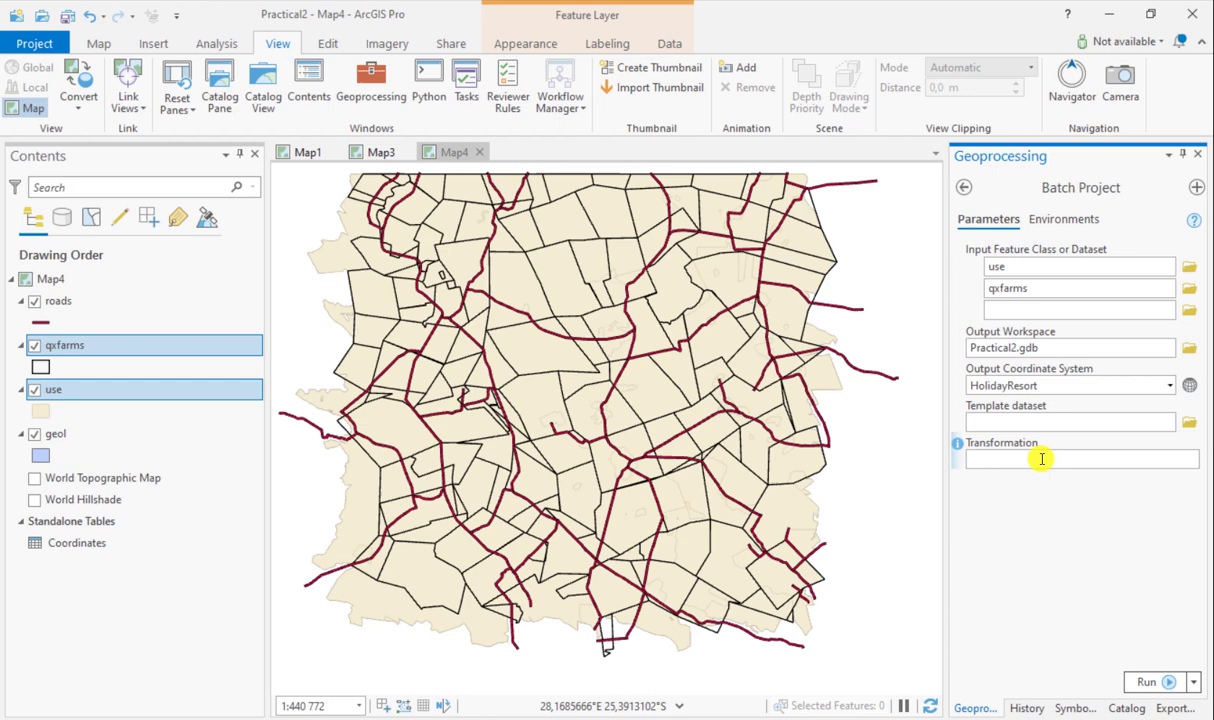
pyautogui.click(1150, 683)
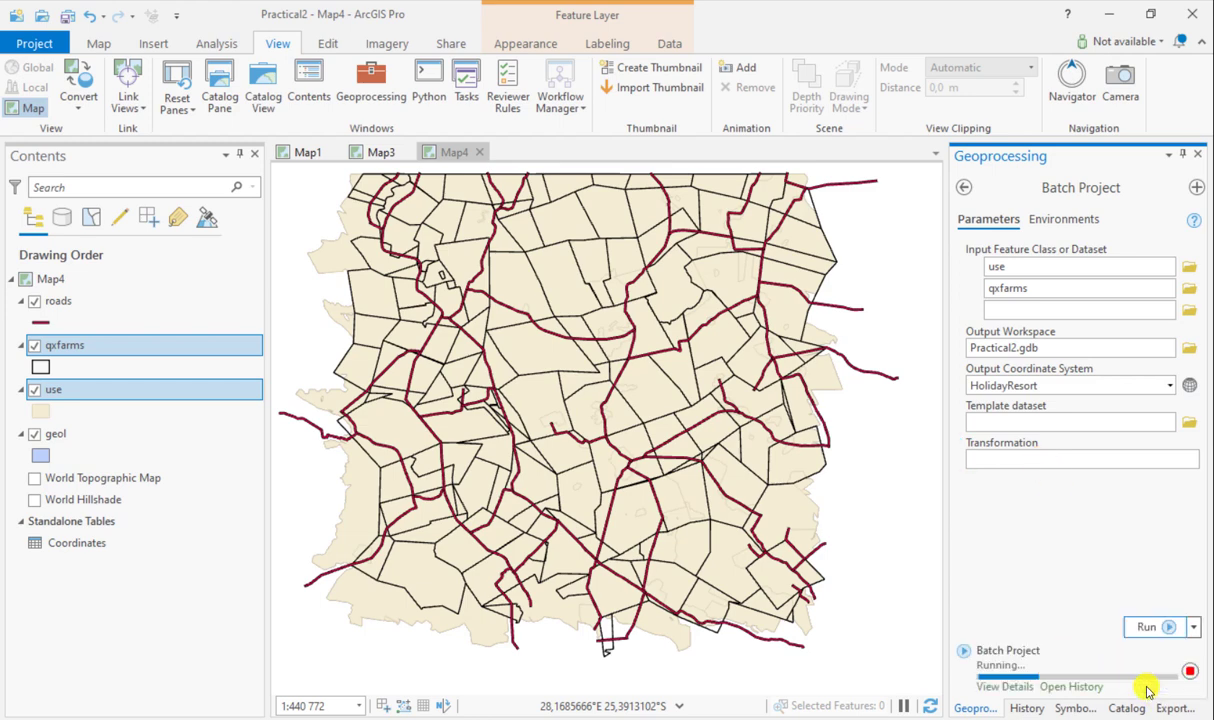
pyautogui.moveTo(1140, 686)
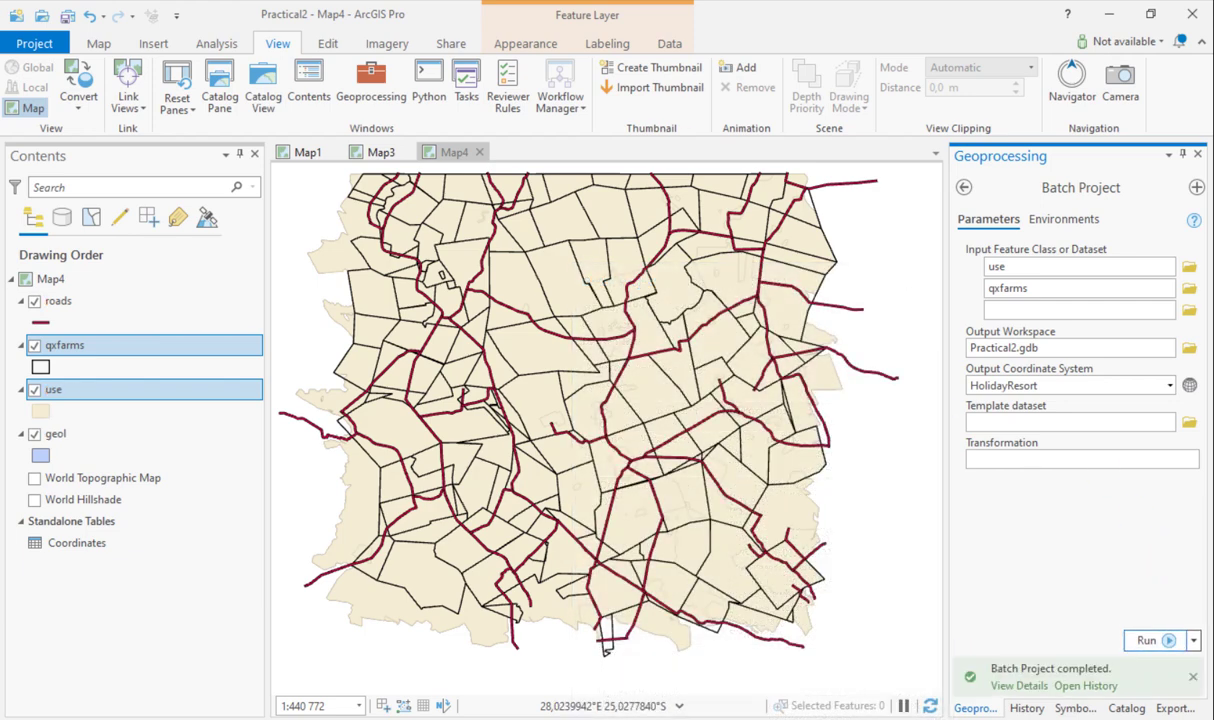
# - Change Map4's coordinate system from WGS 1984 to the layers' HolidayResort system
pyautogui.click(40, 367)
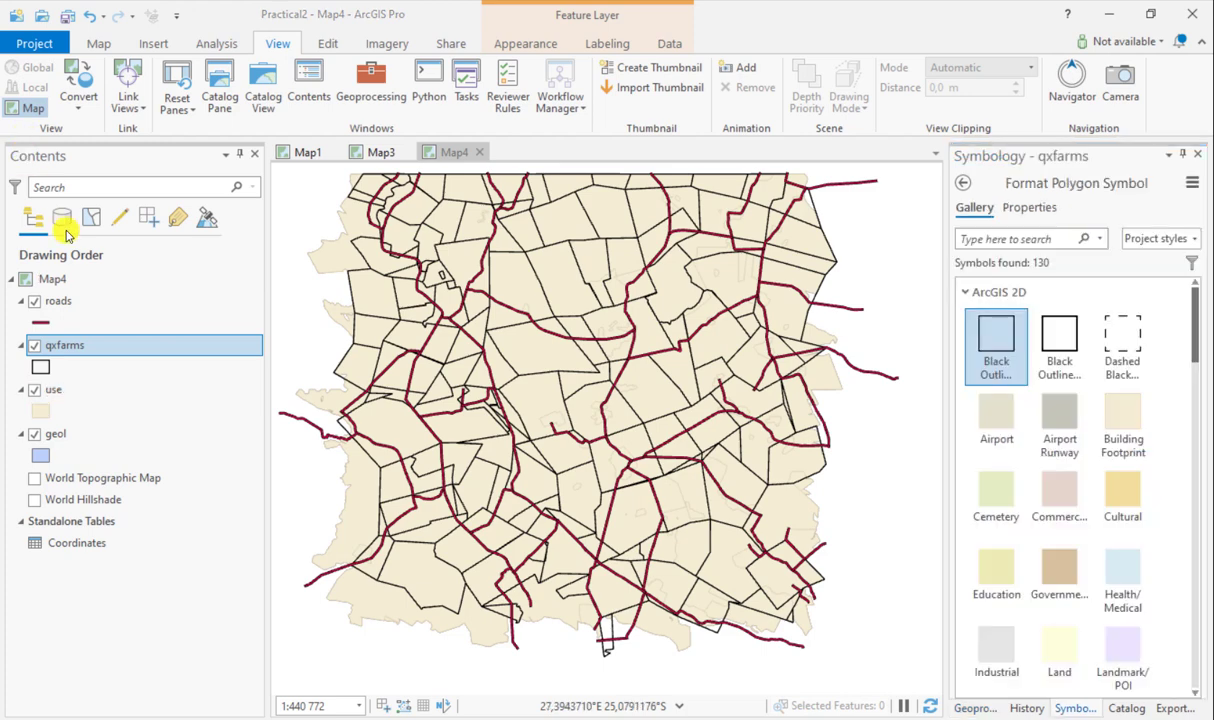
pyautogui.doubleClick(55, 283)
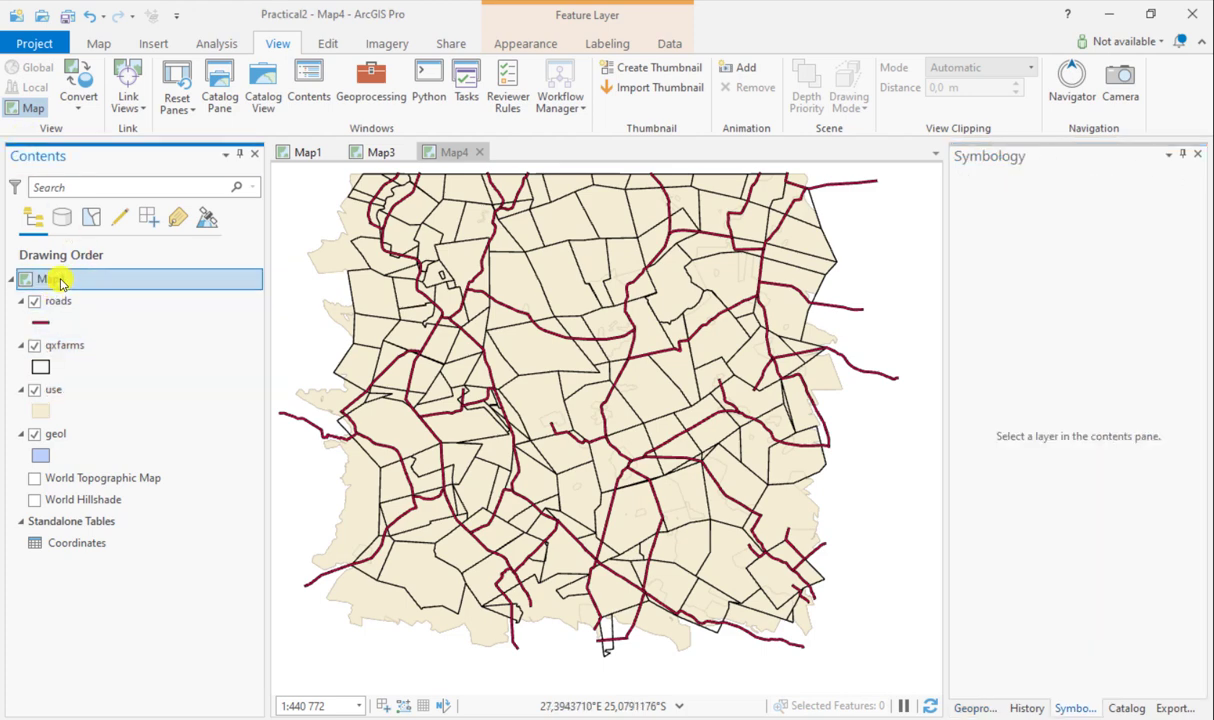
pyautogui.scroll(10, 670, 420)
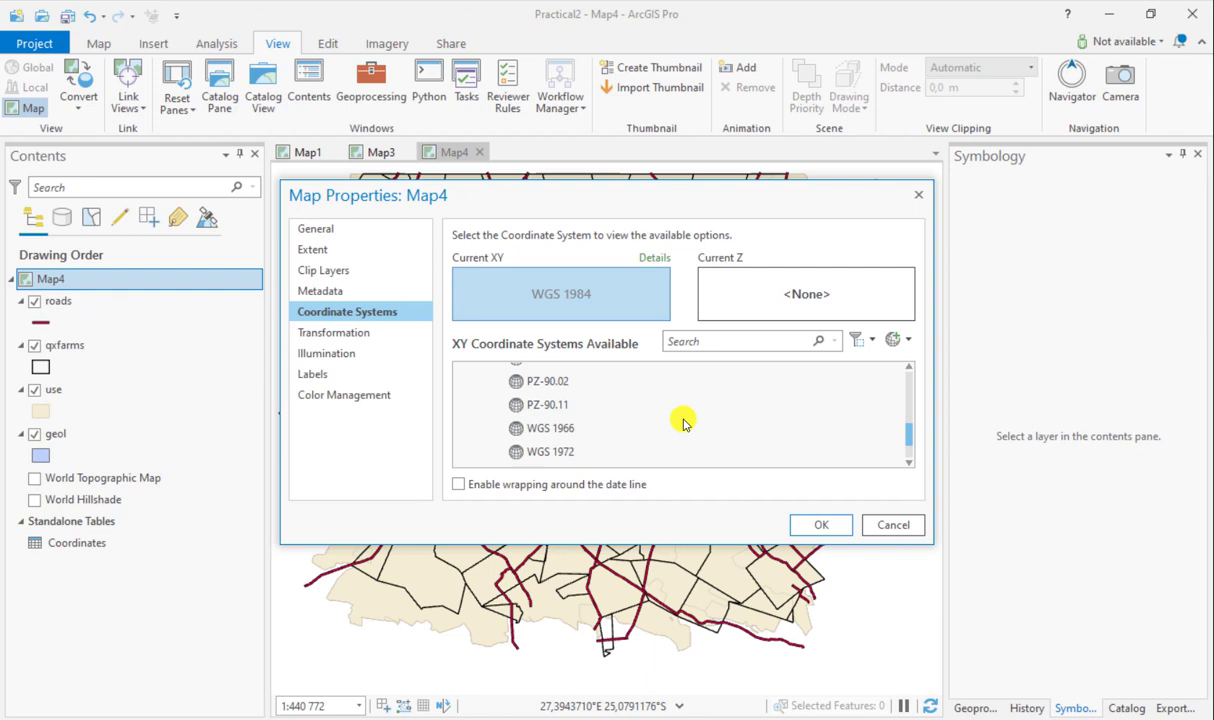
pyautogui.scroll(3, 650, 422)
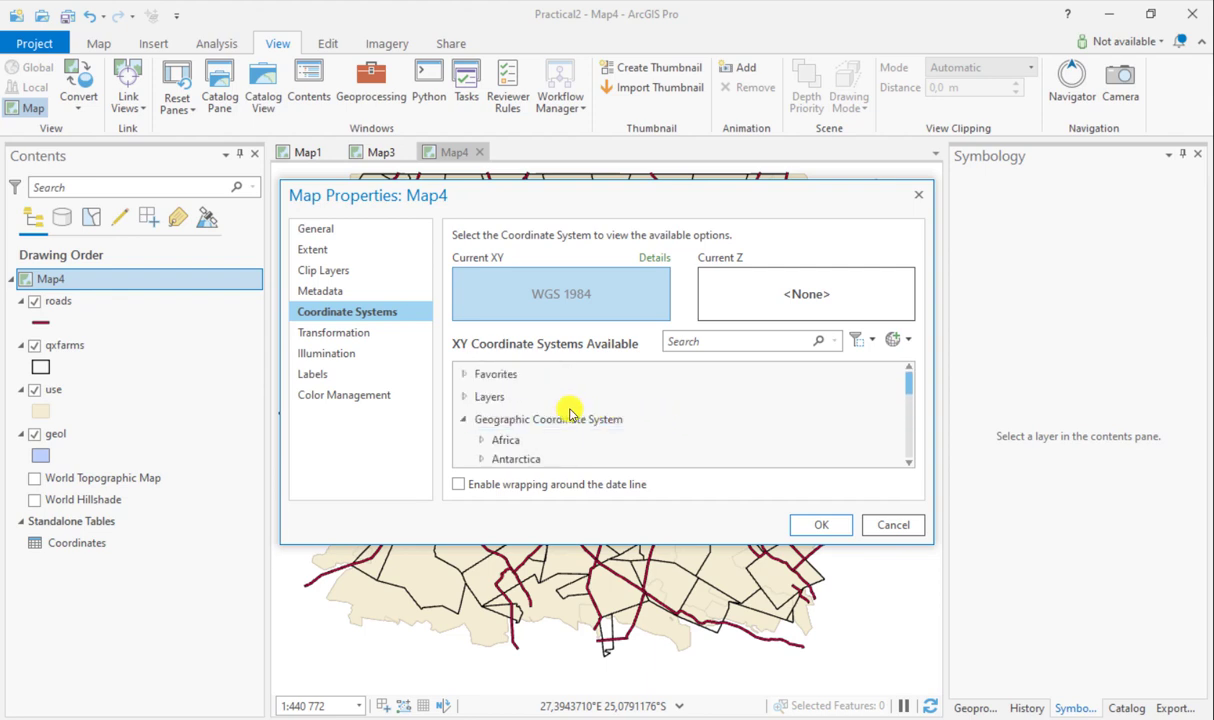
pyautogui.scroll(-1, 550, 415)
pyautogui.scroll(3, 531, 412)
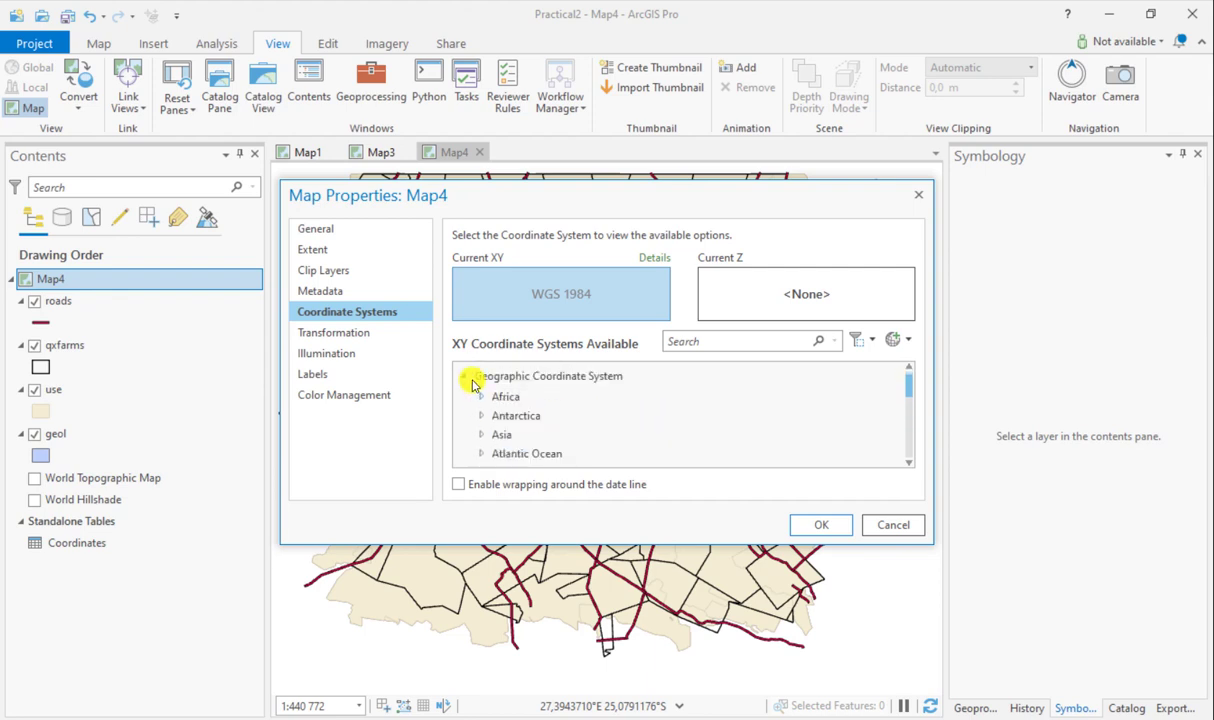
pyautogui.scroll(-3, 530, 410)
pyautogui.scroll(5, 506, 397)
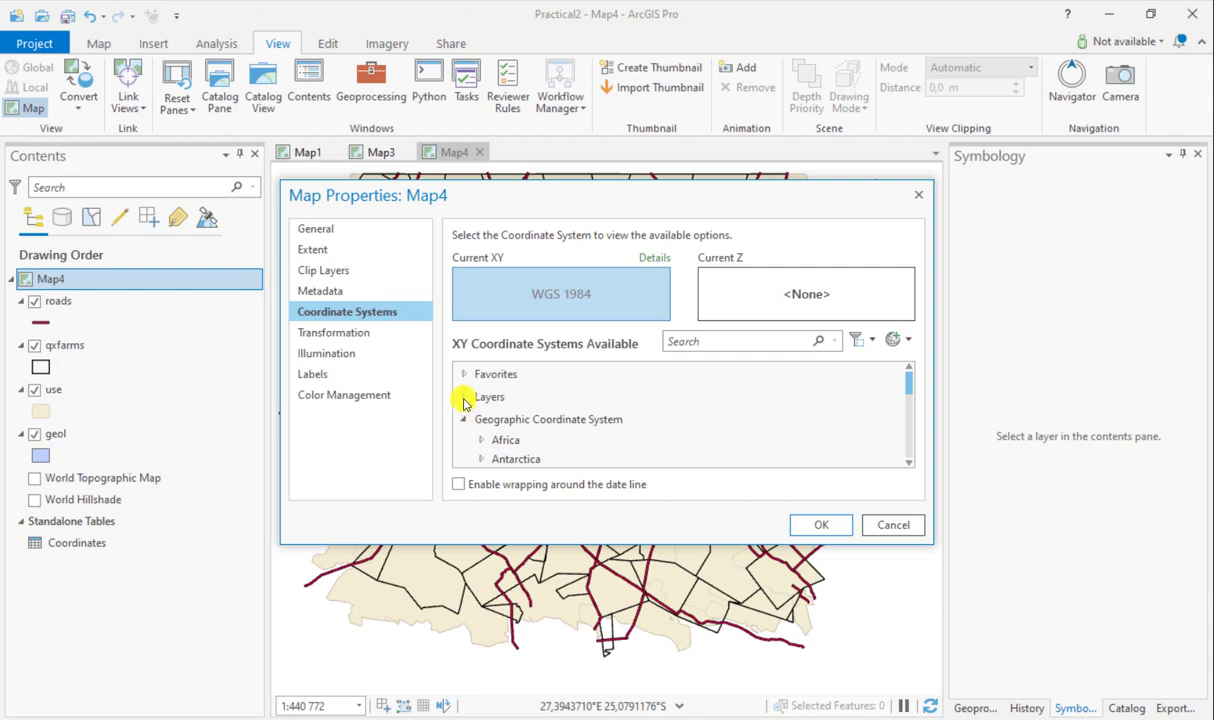
pyautogui.click(463, 396)
pyautogui.scroll(-1, 560, 405)
pyautogui.click(530, 405)
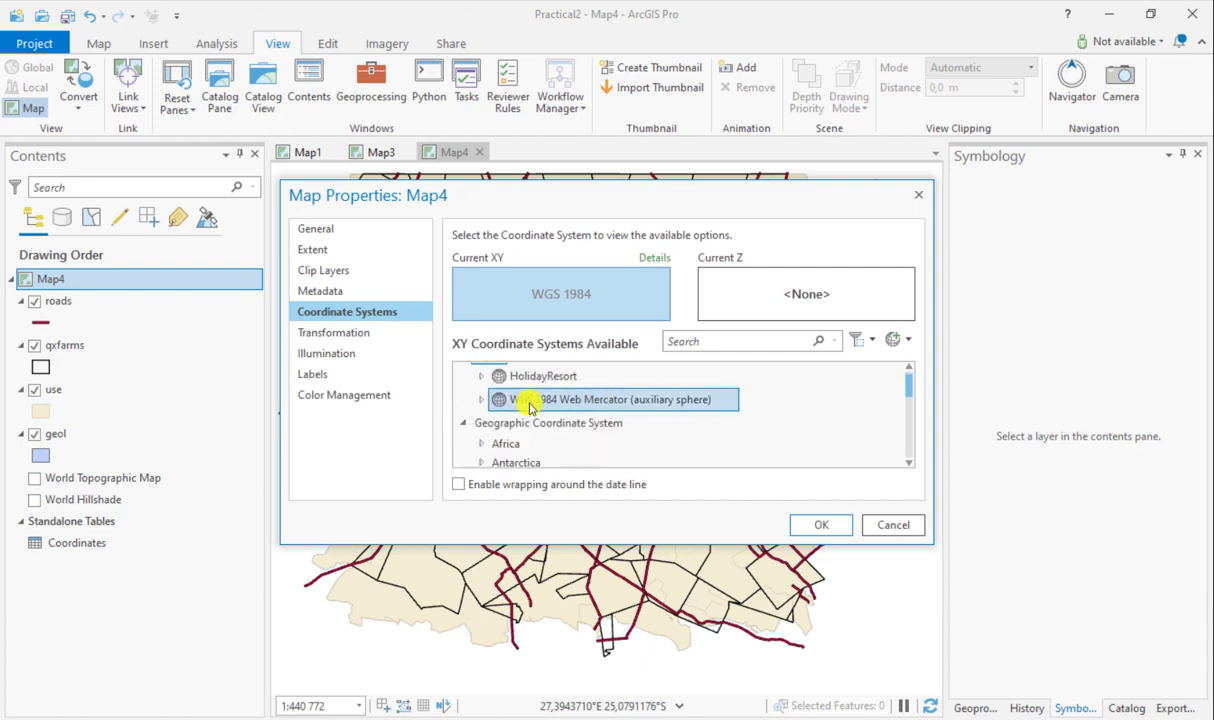
pyautogui.doubleClick(483, 378)
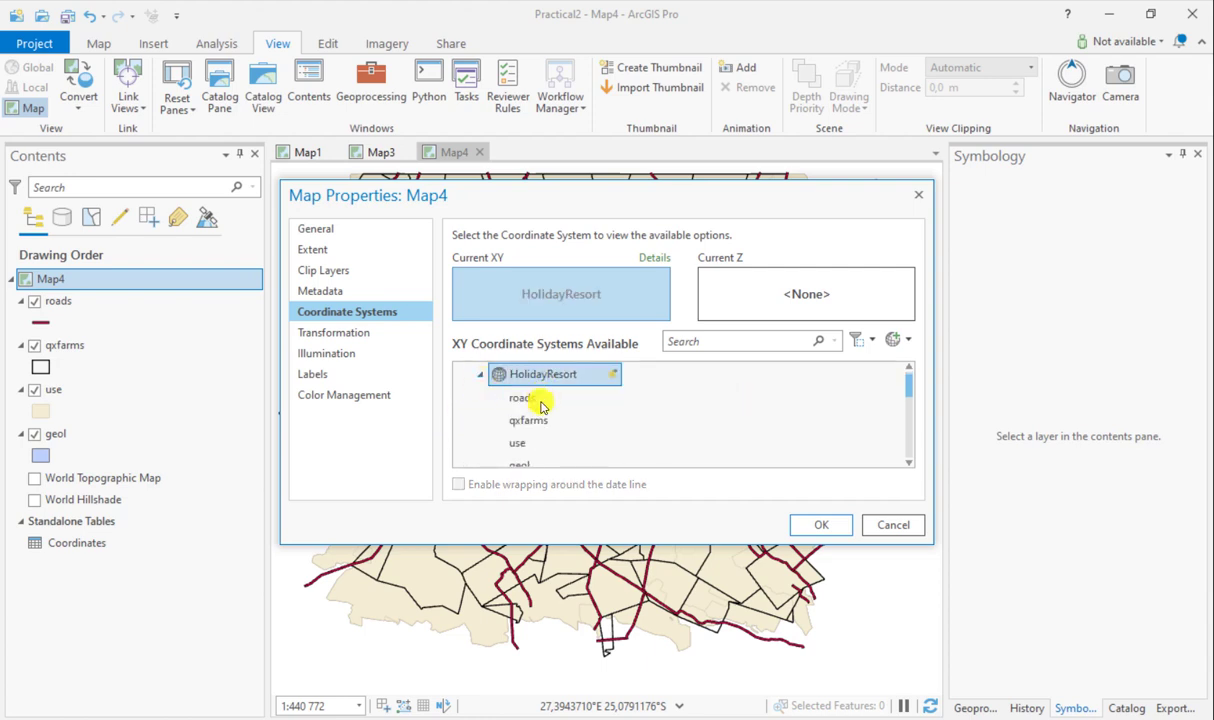
pyautogui.scroll(-1, 540, 402)
pyautogui.scroll(1, 545, 410)
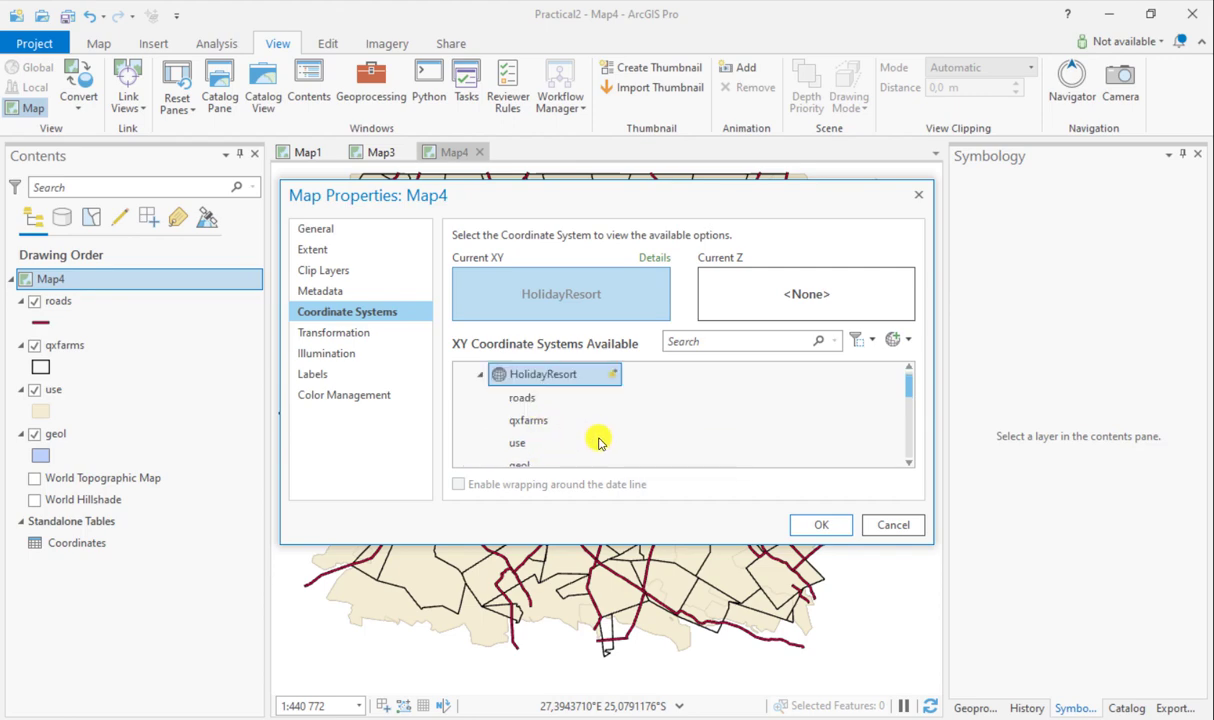
pyautogui.scroll(-1, 598, 443)
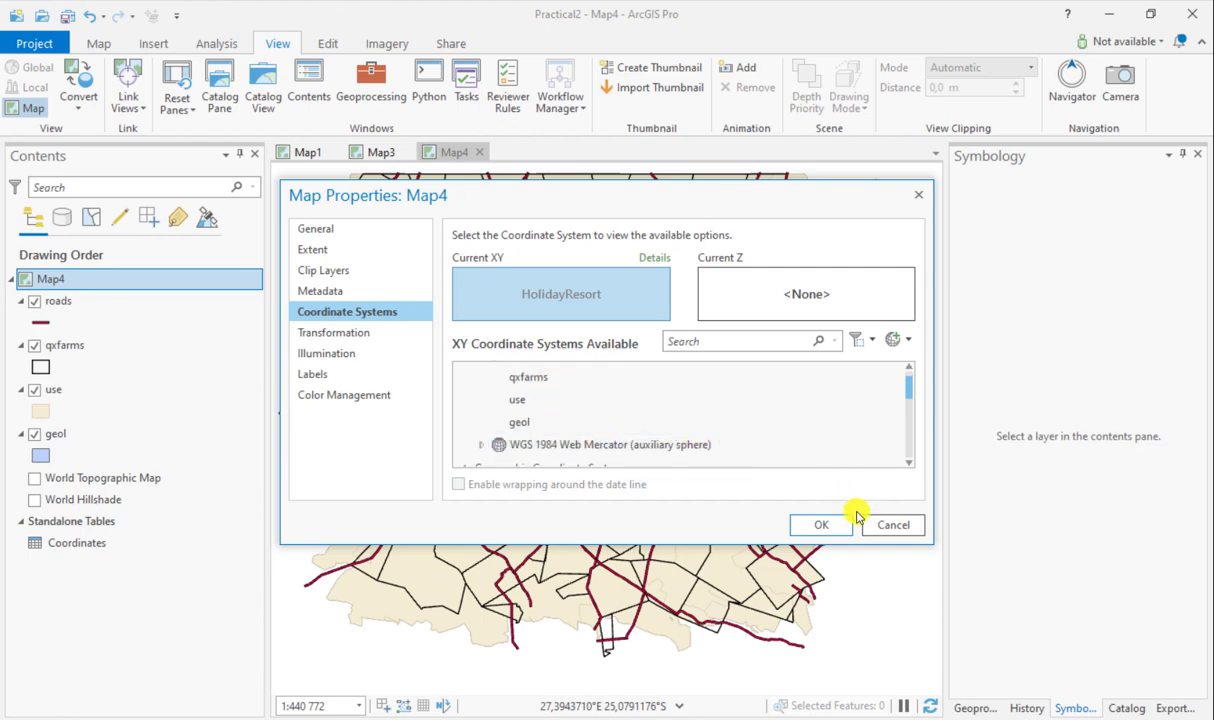
pyautogui.click(820, 525)
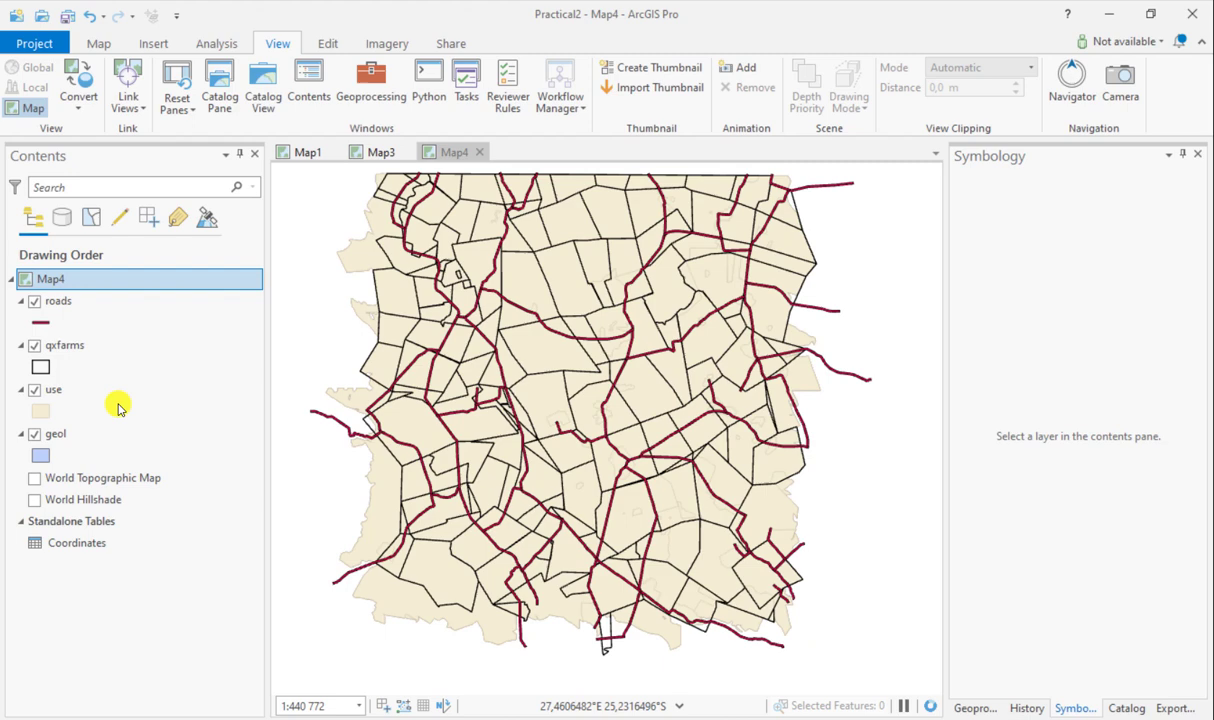
# - Review the Coordinates table's LAT and LON rows, then start Display XY Data on it
pyautogui.rightClick(73, 542)
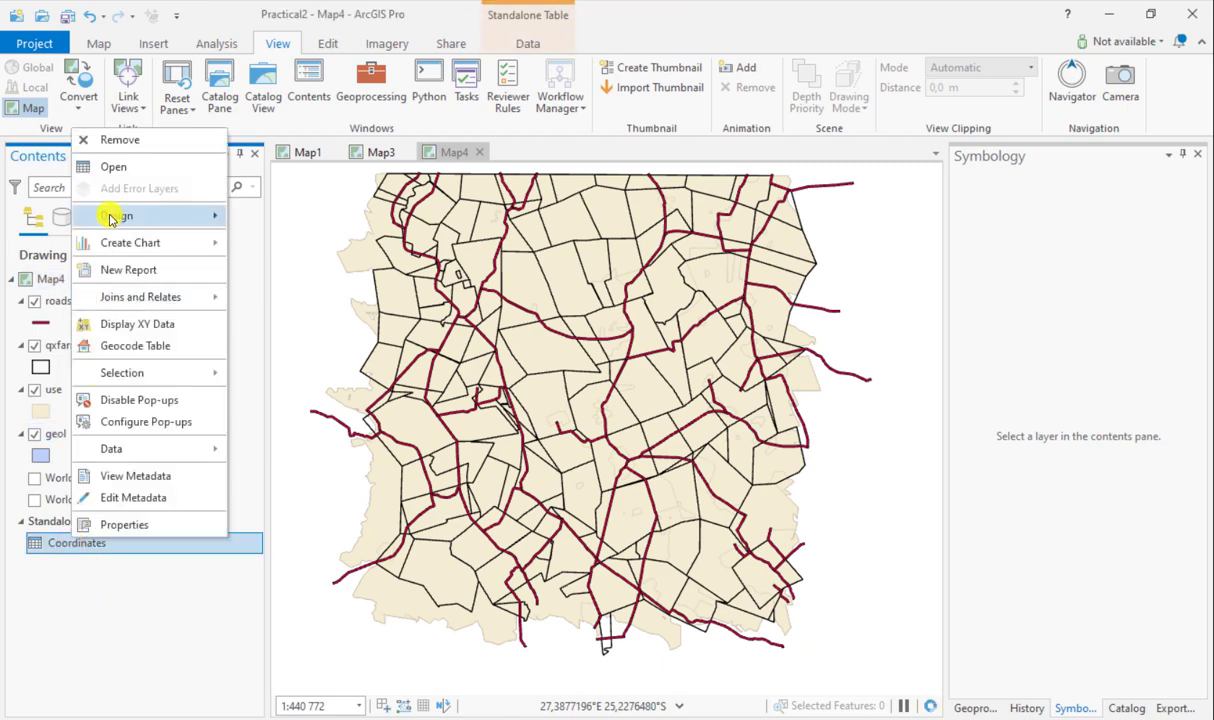
pyautogui.click(108, 170)
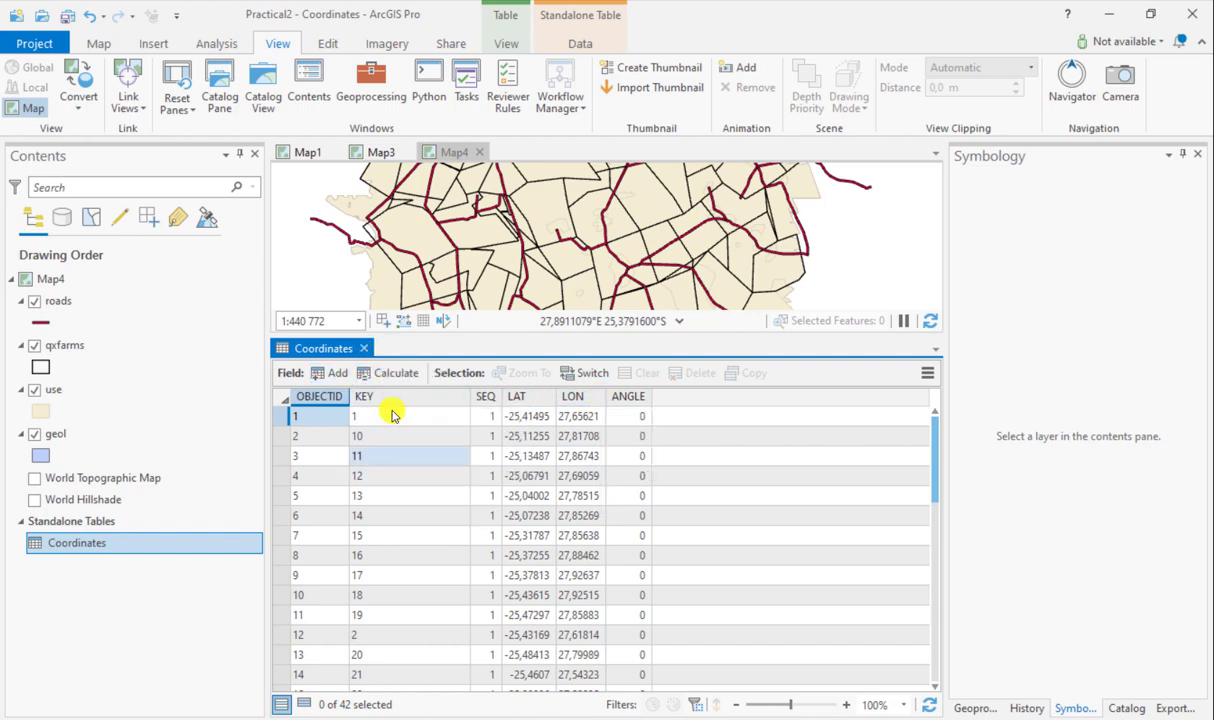
pyautogui.click(361, 348)
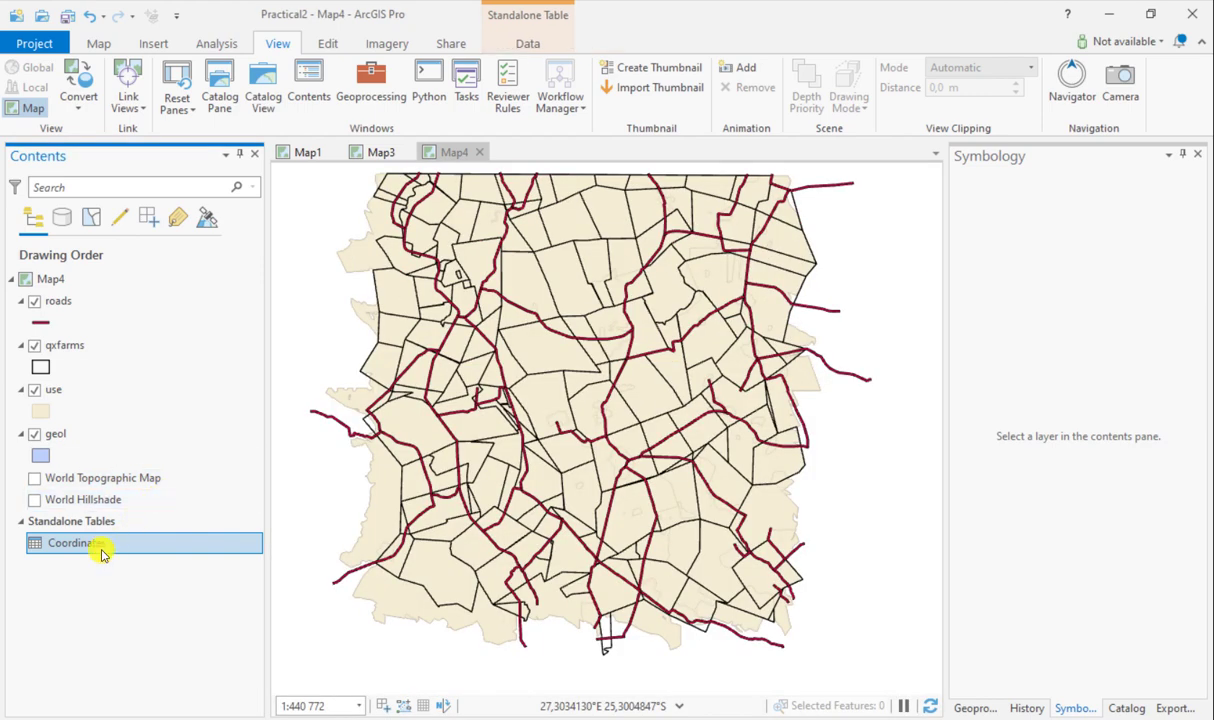
pyautogui.rightClick(103, 553)
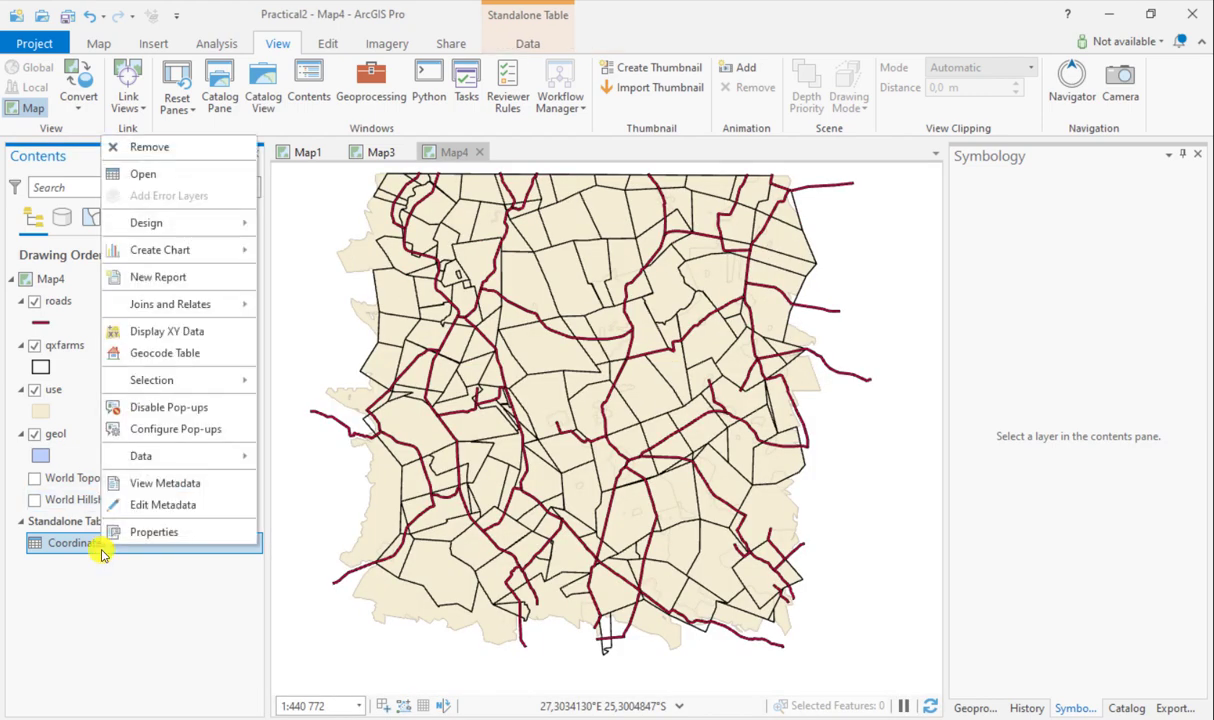
pyautogui.click(176, 330)
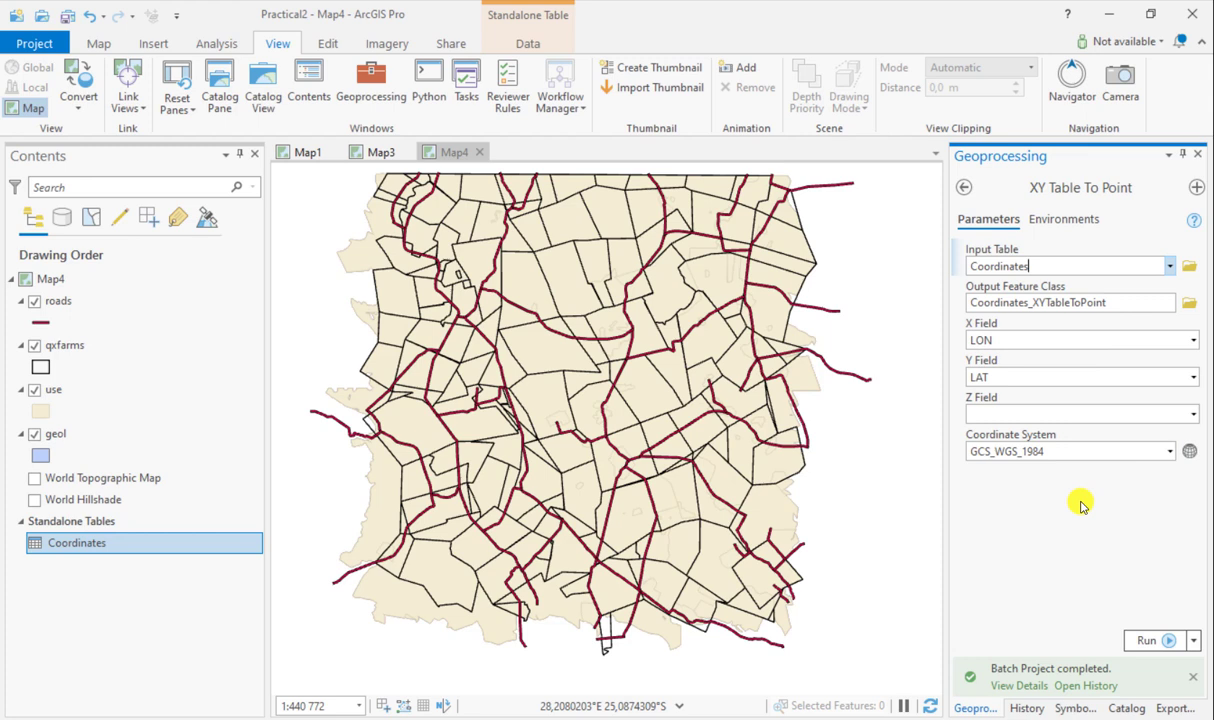
# - Set the XY Table To Point coordinate system to HolidayResort by picking the roads layer
pyautogui.click(1170, 451)
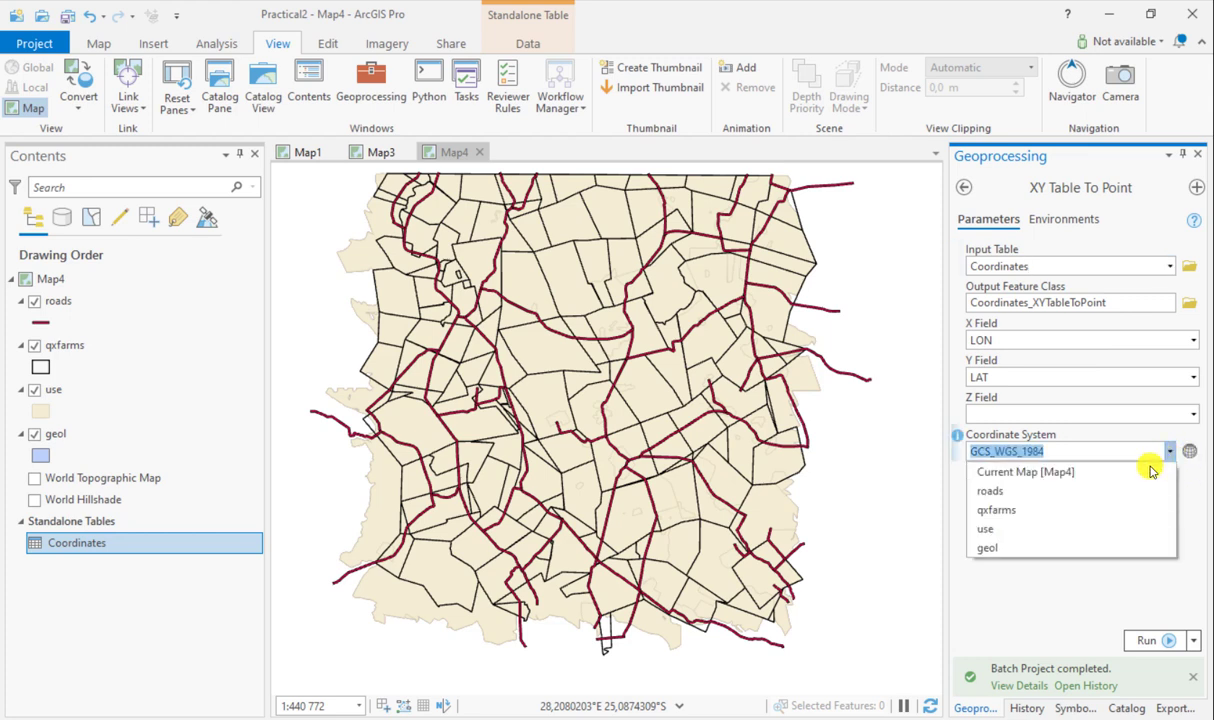
pyautogui.click(1022, 490)
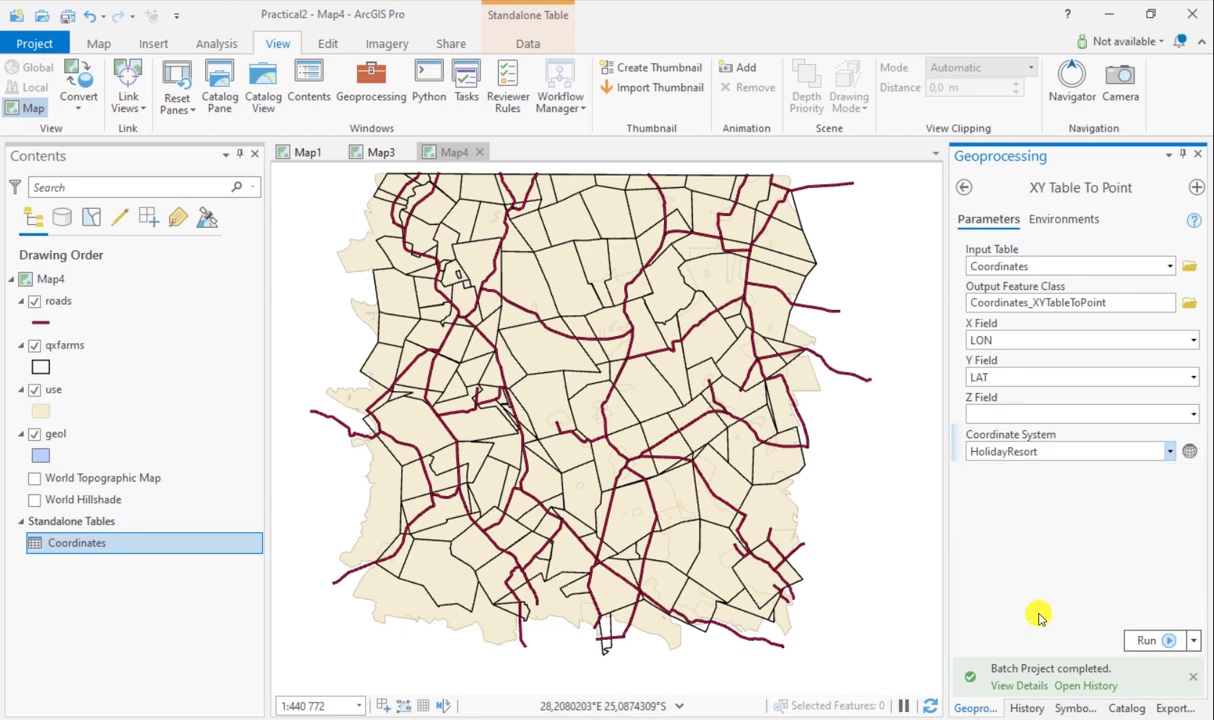
# - Run XY Table To Point on Coordinates with HolidayResort kept as the coordinate system
pyautogui.click(1142, 639)
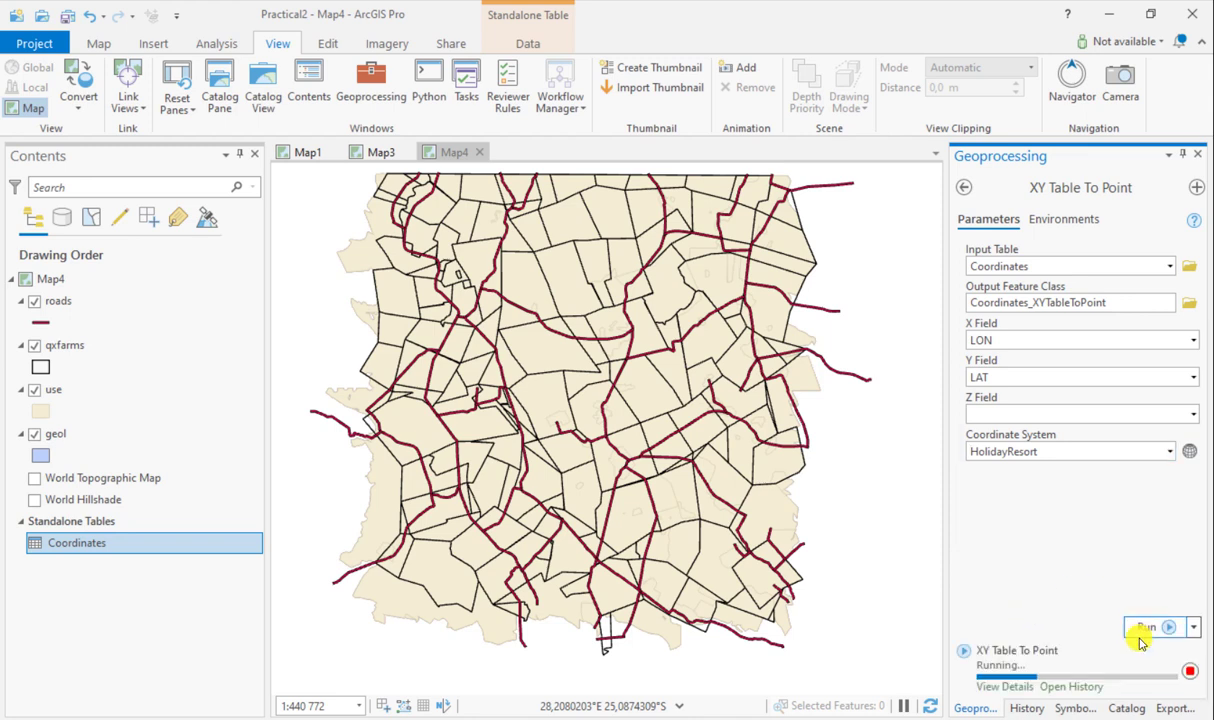
pyautogui.click(1169, 451)
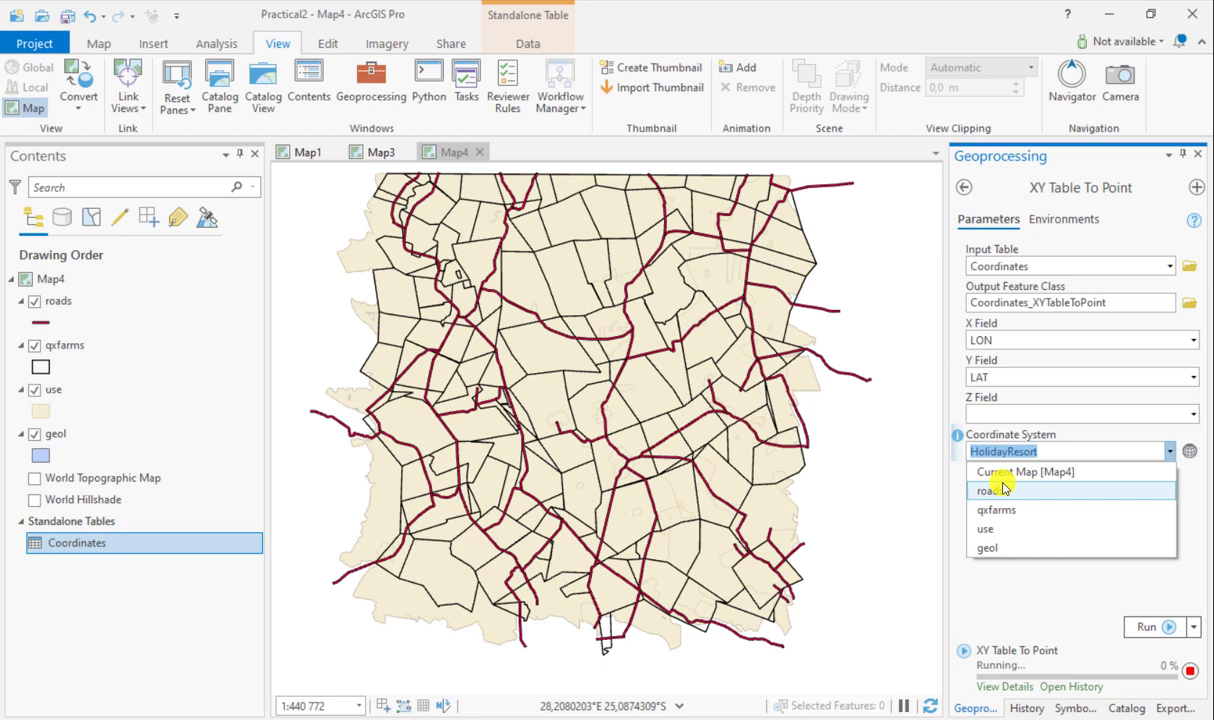
pyautogui.click(1186, 452)
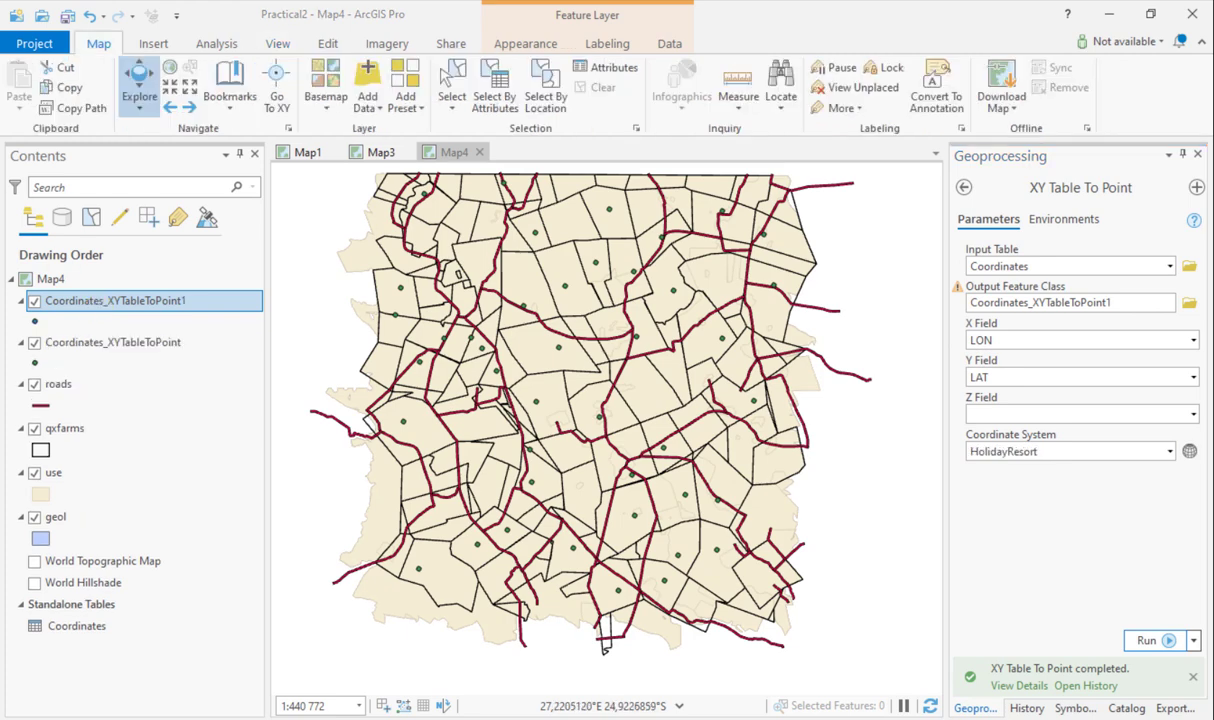
pyautogui.click(105, 303)
pyautogui.rightClick(105, 303)
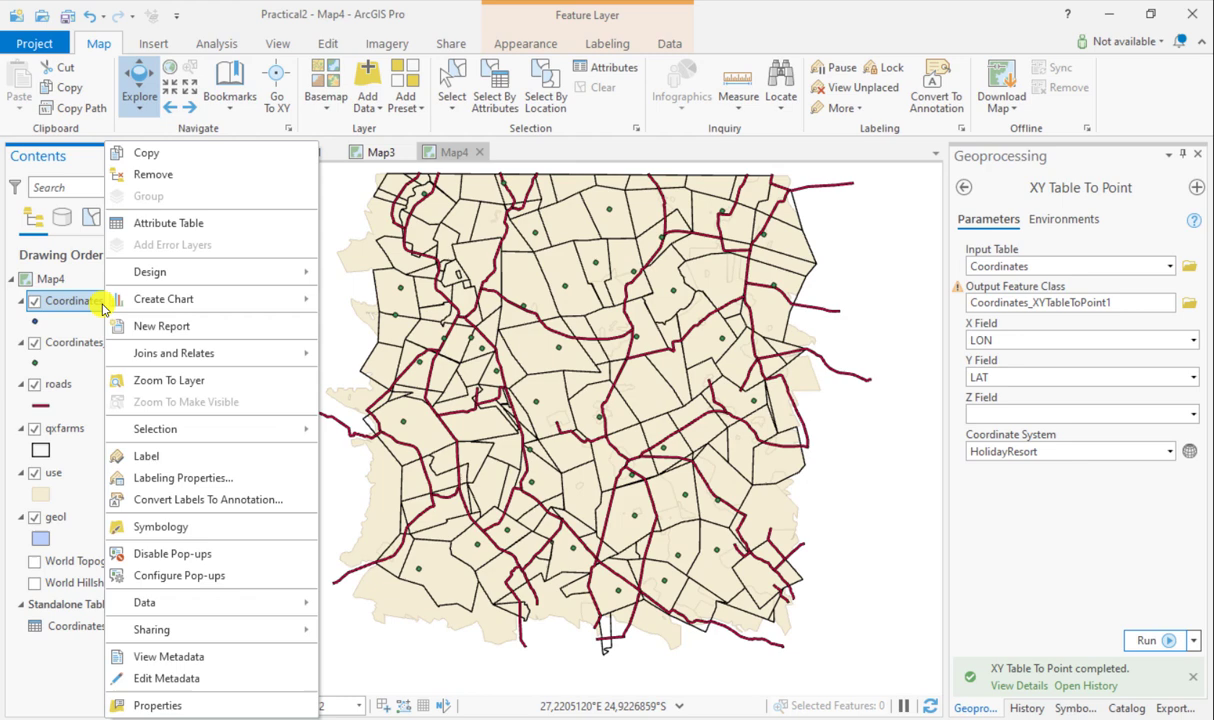
pyautogui.click(183, 383)
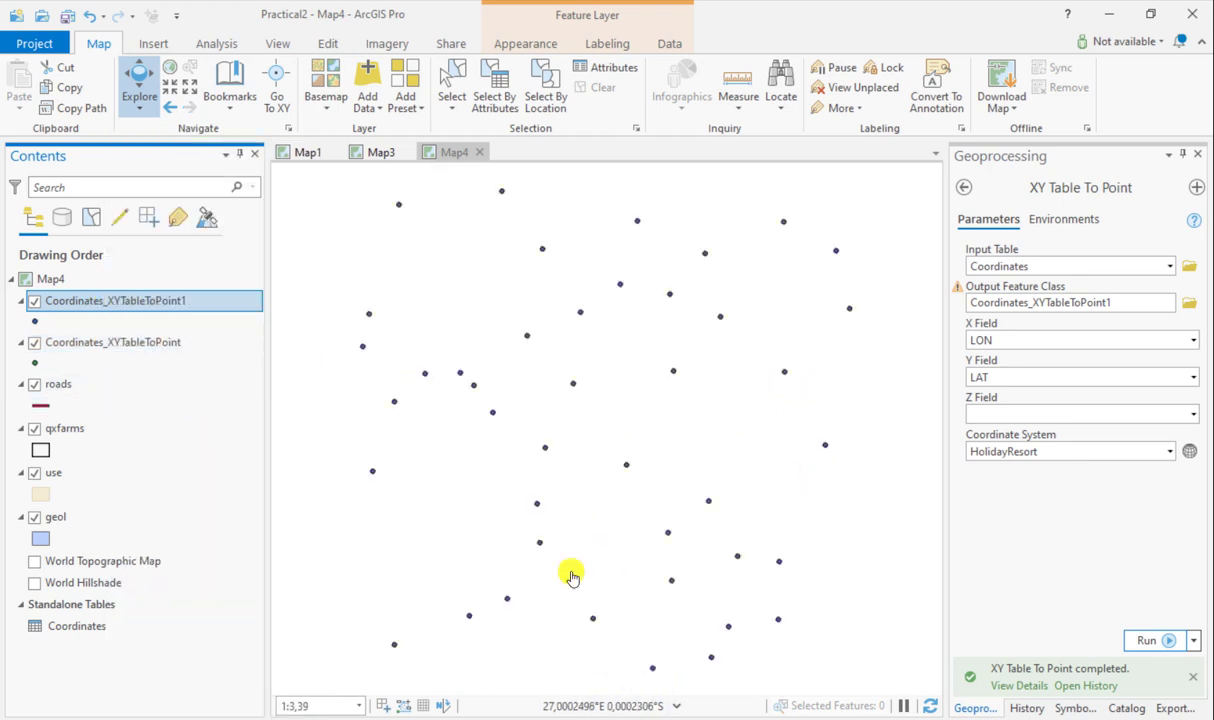
pyautogui.scroll(-5, 572, 428)
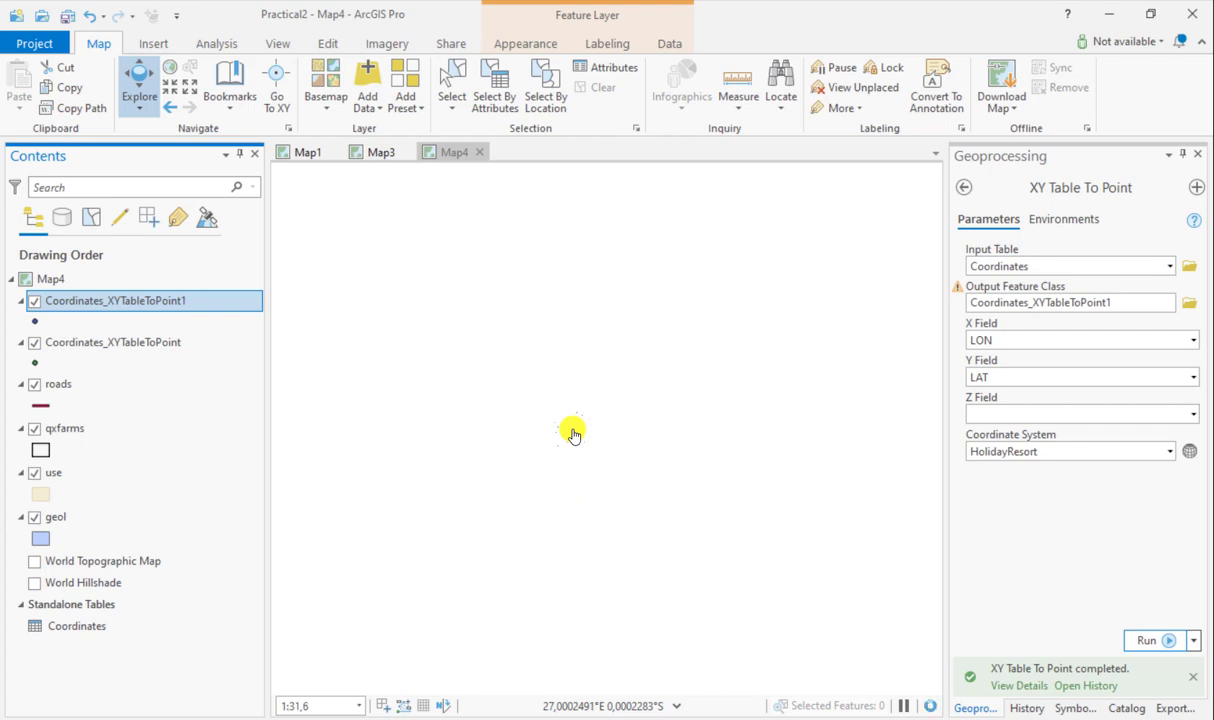
pyautogui.scroll(-5, 573, 434)
pyautogui.scroll(-10, 688, 545)
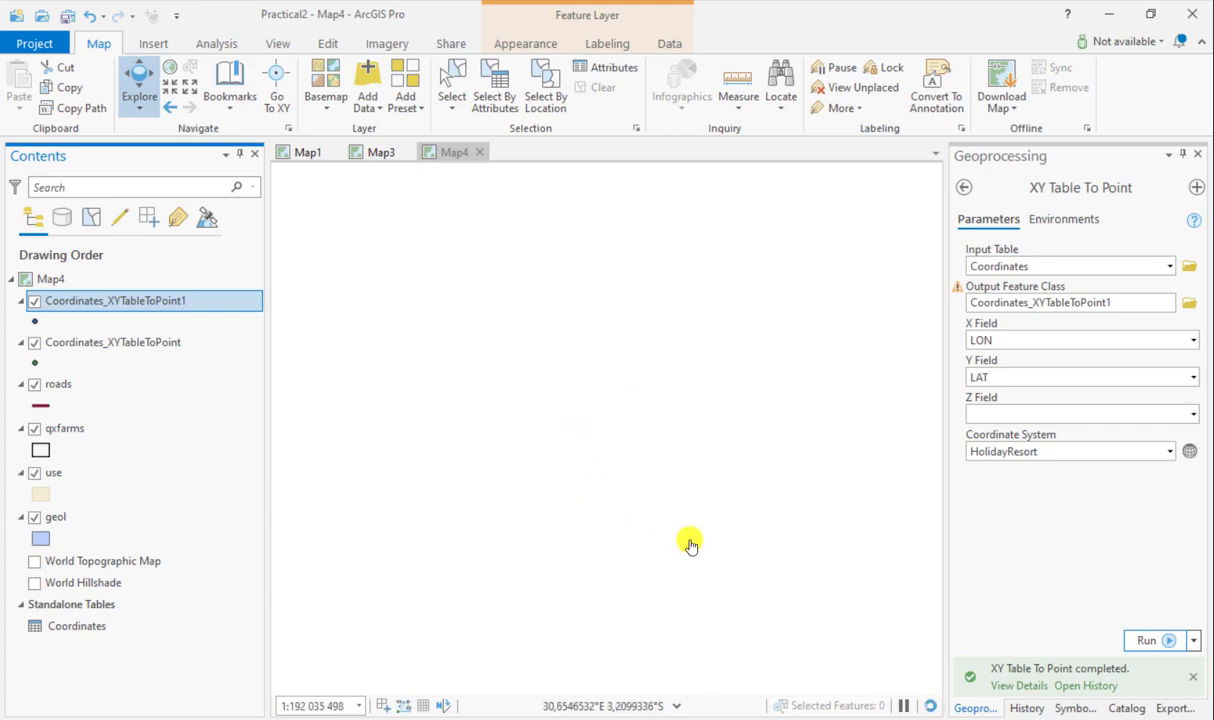
pyautogui.moveTo(758, 578); pyautogui.dragTo(650, 409)
pyautogui.scroll(5, 608, 440)
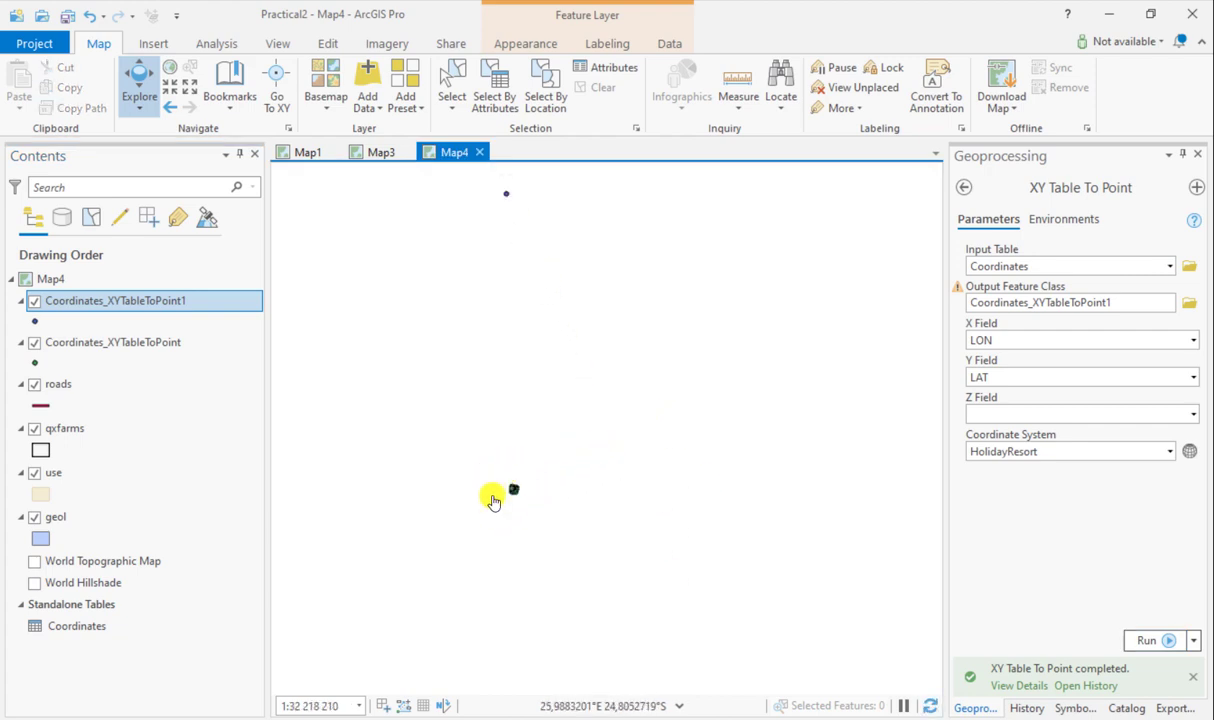
pyautogui.moveTo(565, 330); pyautogui.dragTo(603, 441)
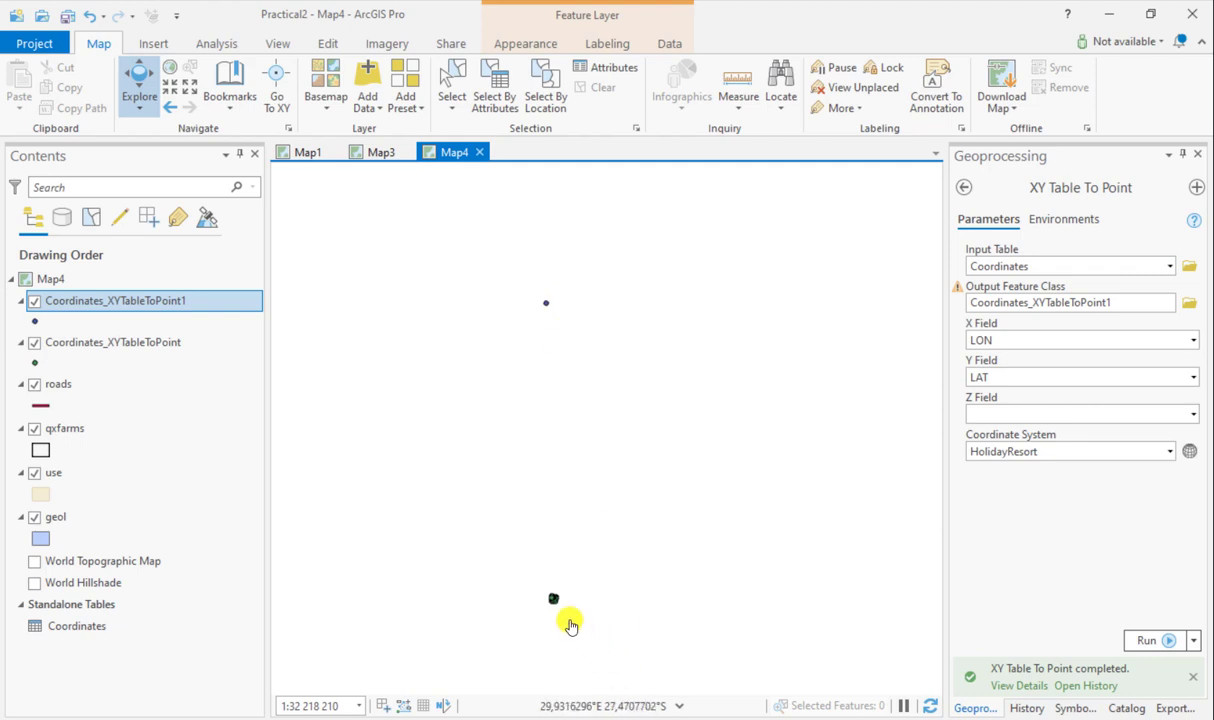
pyautogui.scroll(1, 555, 610)
pyautogui.scroll(5, 560, 590)
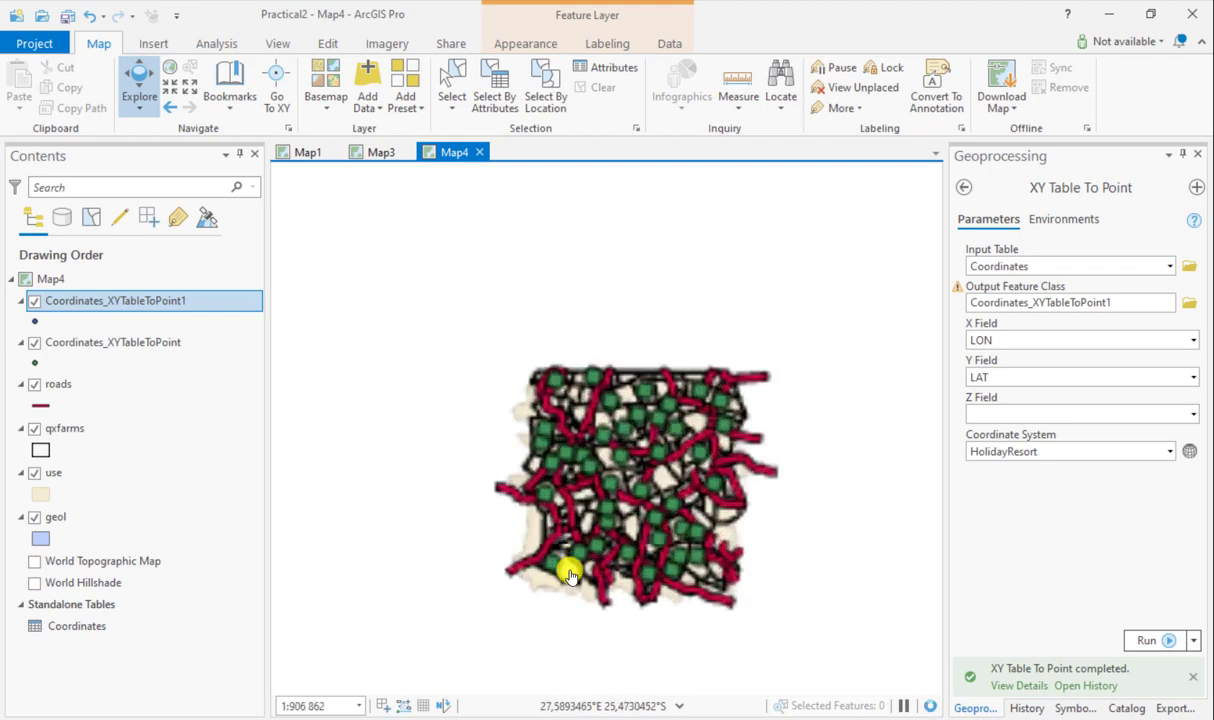
pyautogui.moveTo(600, 490); pyautogui.dragTo(642, 466)
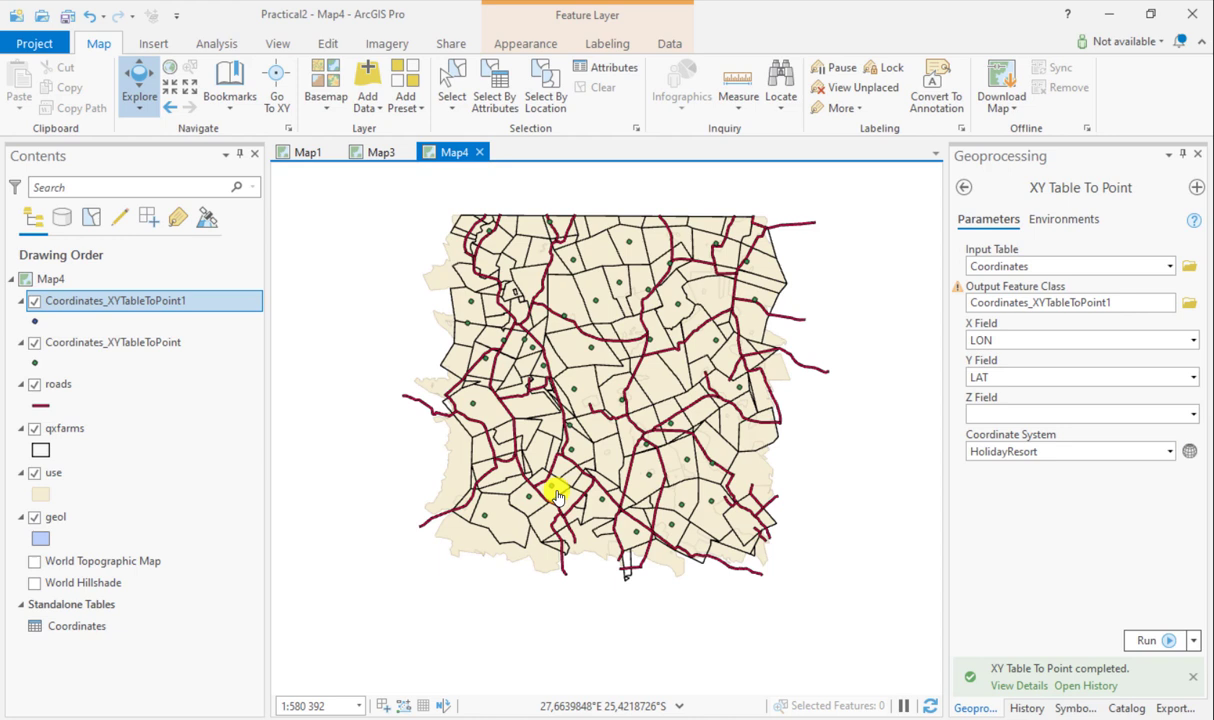
pyautogui.moveTo(620, 425); pyautogui.dragTo(602, 483)
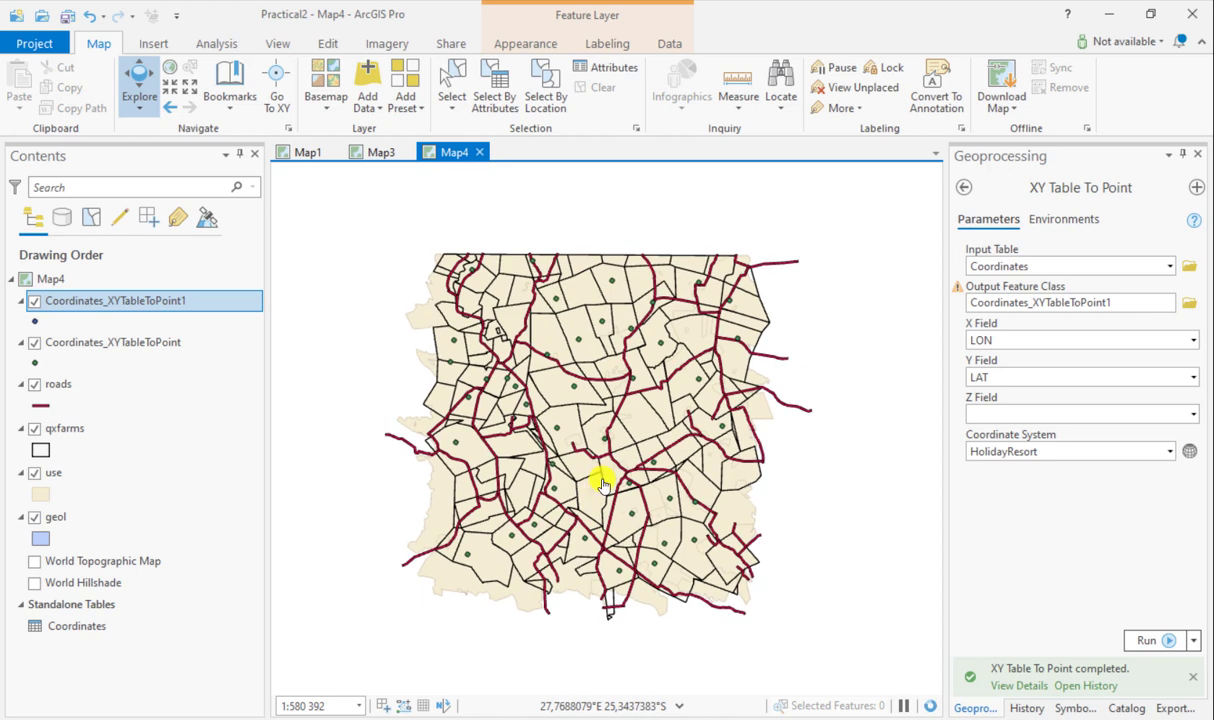